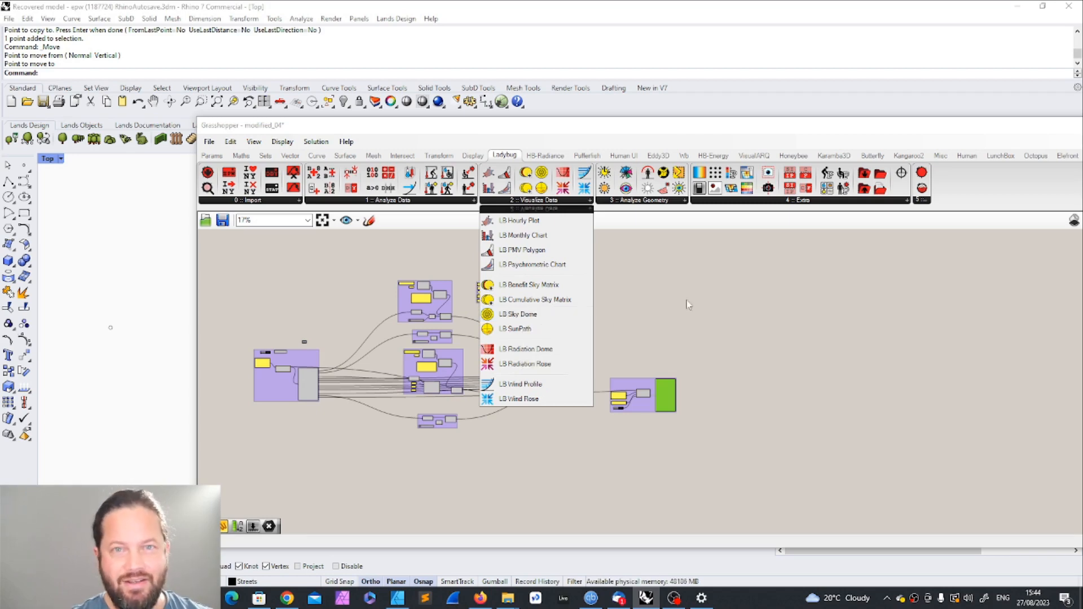
Step: Review the overall EPW-modification definition on the Grasshopper canvas, from the source groups to the final EPW writing group
click(730, 370)
drag(227, 253, 757, 506)
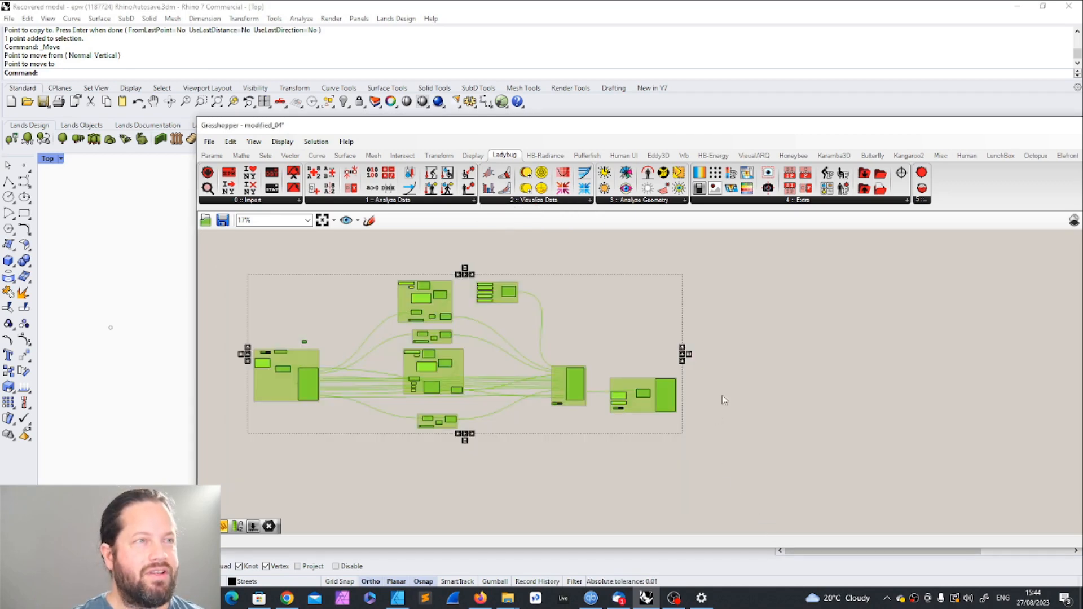
click(743, 375)
drag(243, 269, 596, 463)
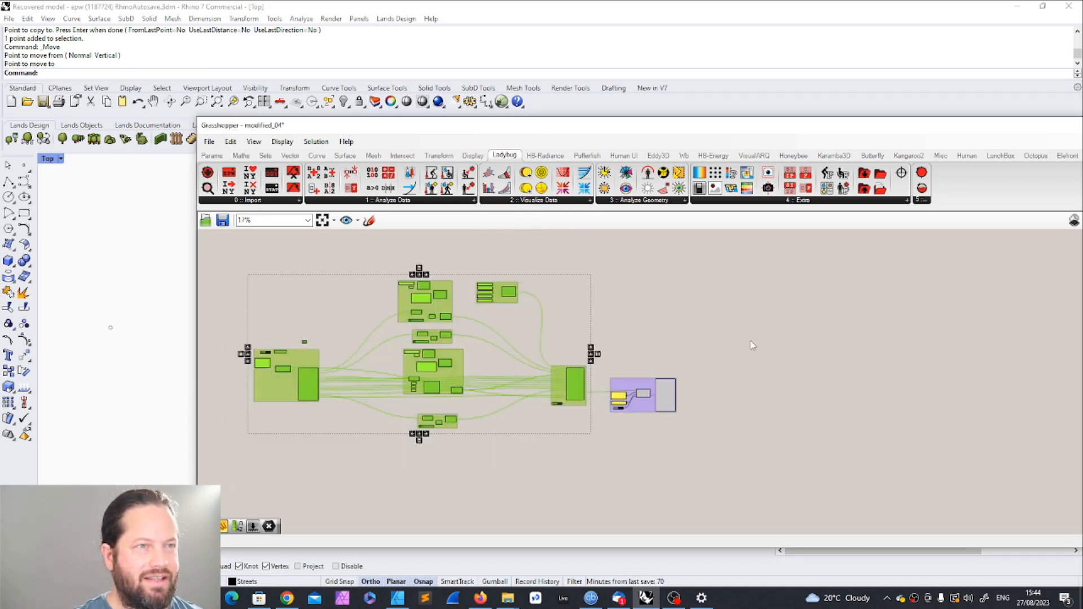
click(751, 345)
scroll(656, 390, up, 7)
scroll(644, 365, down, 7)
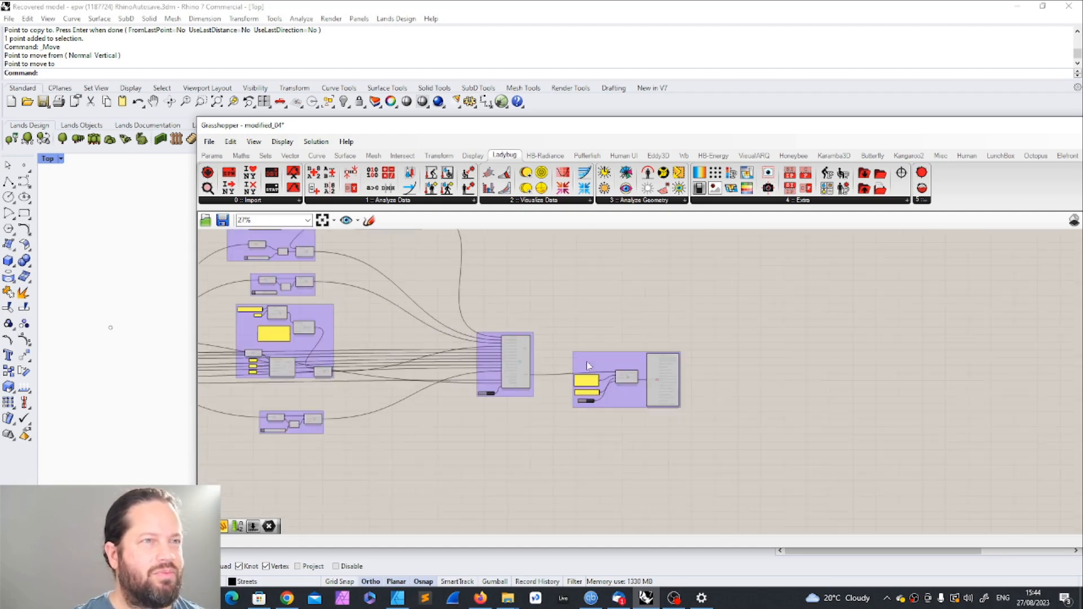
drag(543, 317, 609, 380)
scroll(592, 345, up, 4)
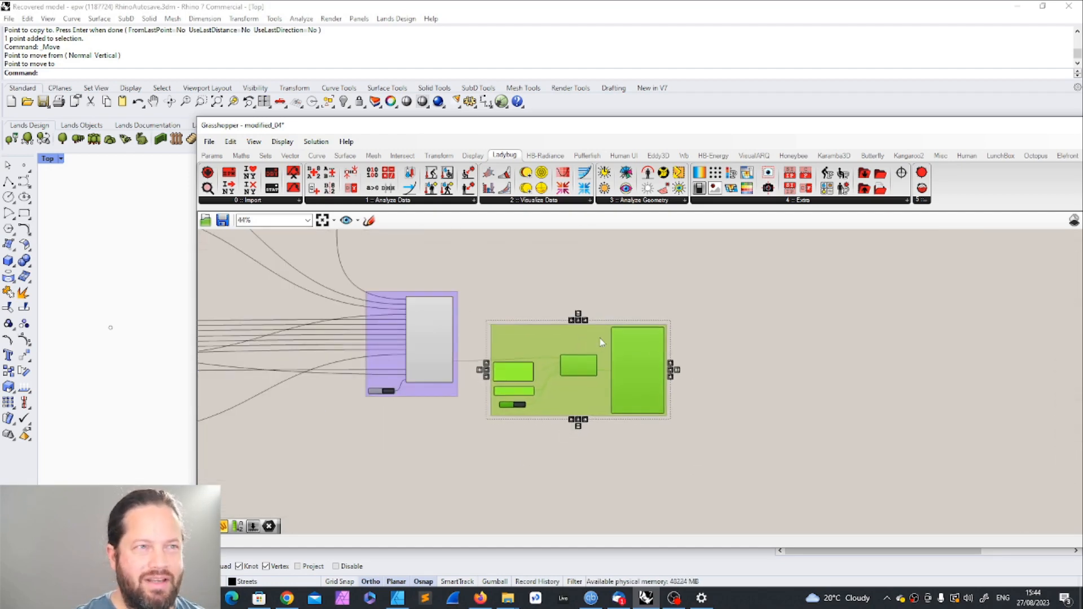
click(689, 336)
scroll(738, 367, down, 5)
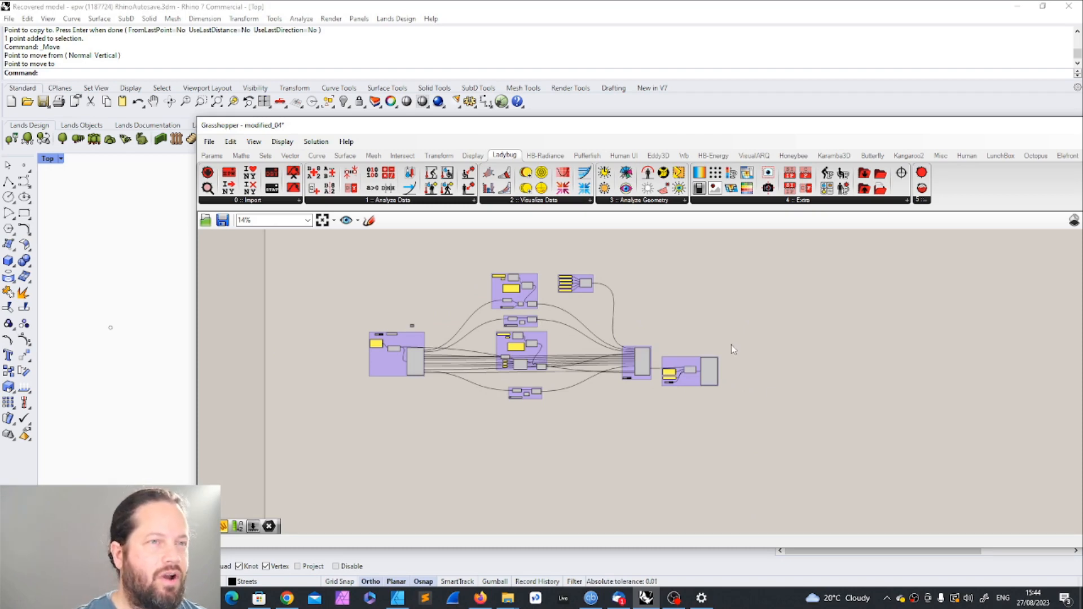
Step: Inspect the DF Write EPW group and the outputs of its LB Import EPW component up close
scroll(731, 345, up, 5)
scroll(681, 480, up, 3)
scroll(672, 333, down, 4)
scroll(643, 459, up, 4)
click(654, 309)
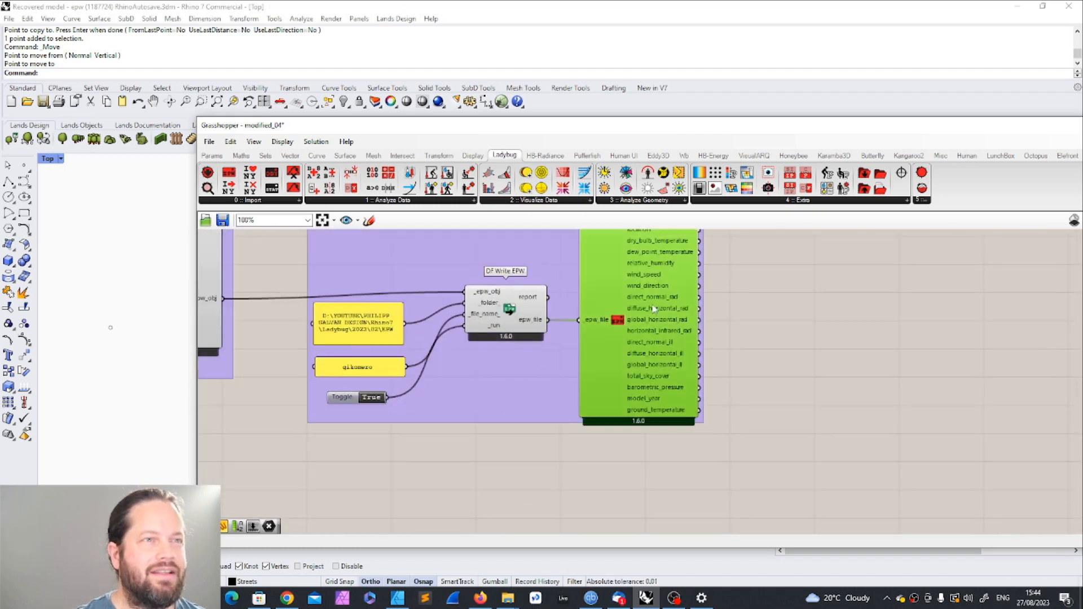
scroll(731, 479, down, 3)
scroll(717, 372, up, 2)
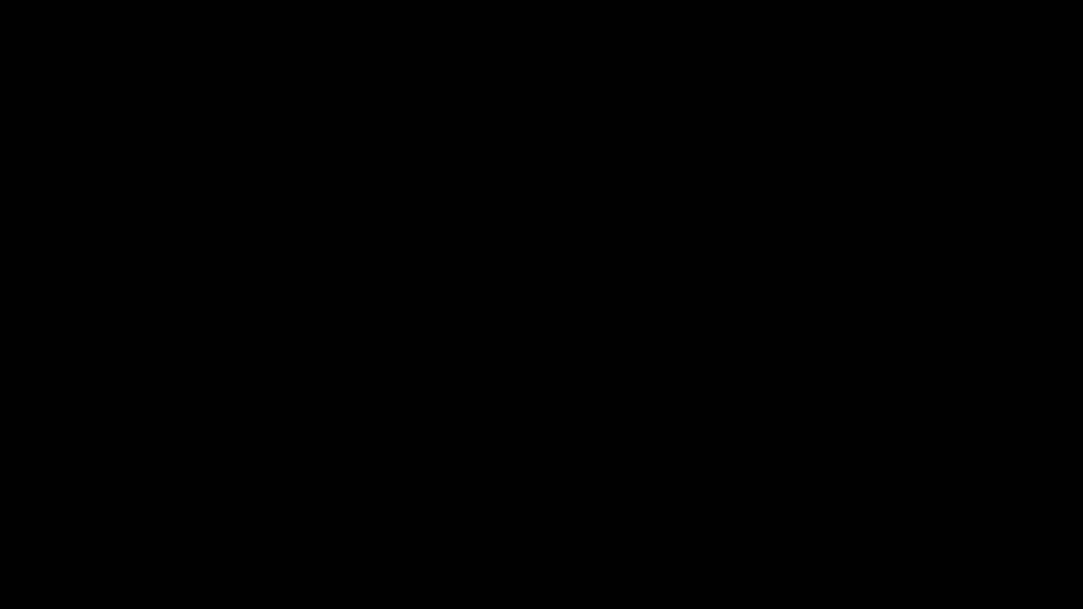
Step: Read the LB Cumulative Sky Matrix description, then shift the Grasshopper window aside and view the site plot and surrounding buildings in Rhino
click(539, 200)
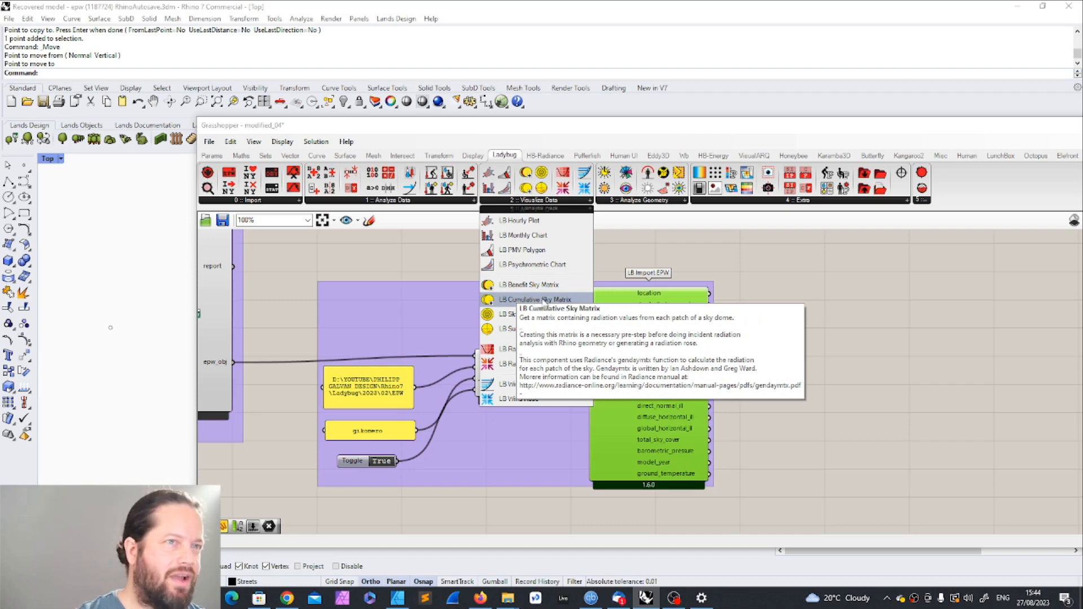
drag(457, 129, 607, 129)
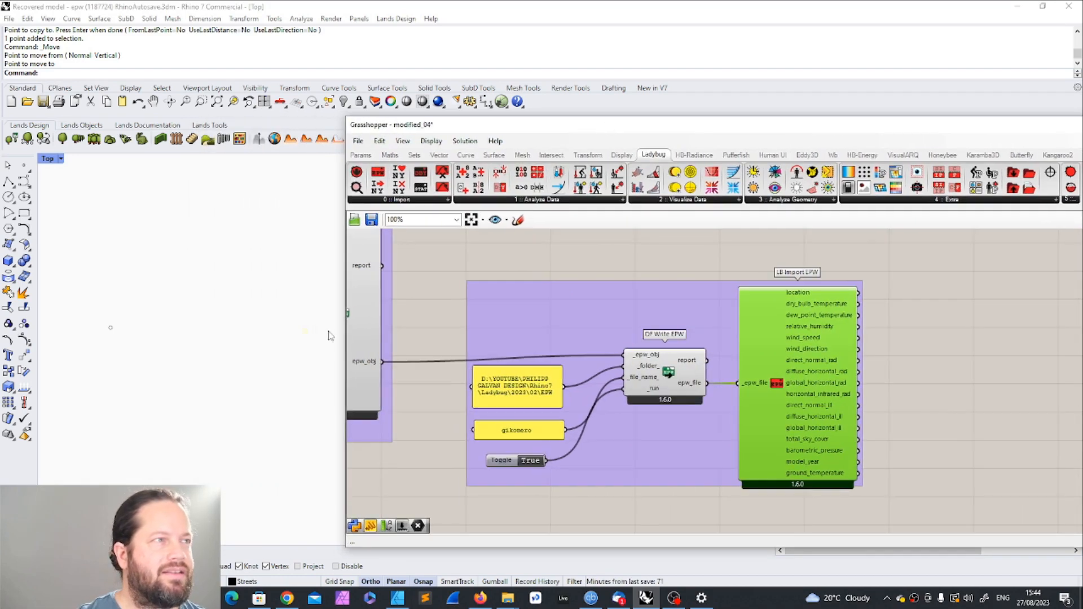
scroll(307, 349, down, 8)
scroll(187, 341, down, 6)
scroll(231, 347, up, 11)
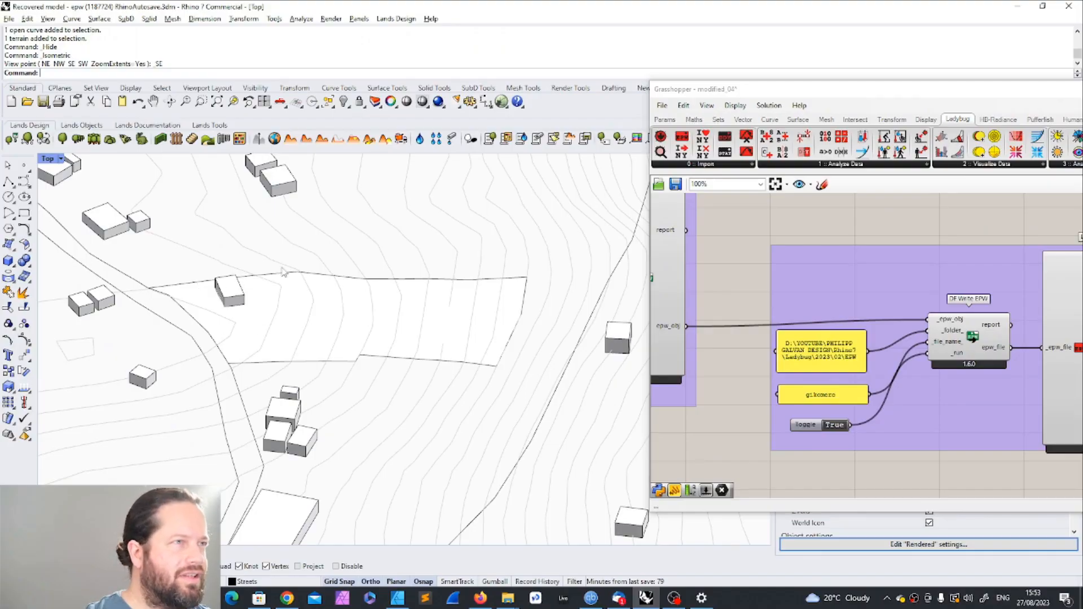
right_drag(364, 326, 287, 280)
scroll(398, 334, down, 7)
scroll(383, 317, up, 8)
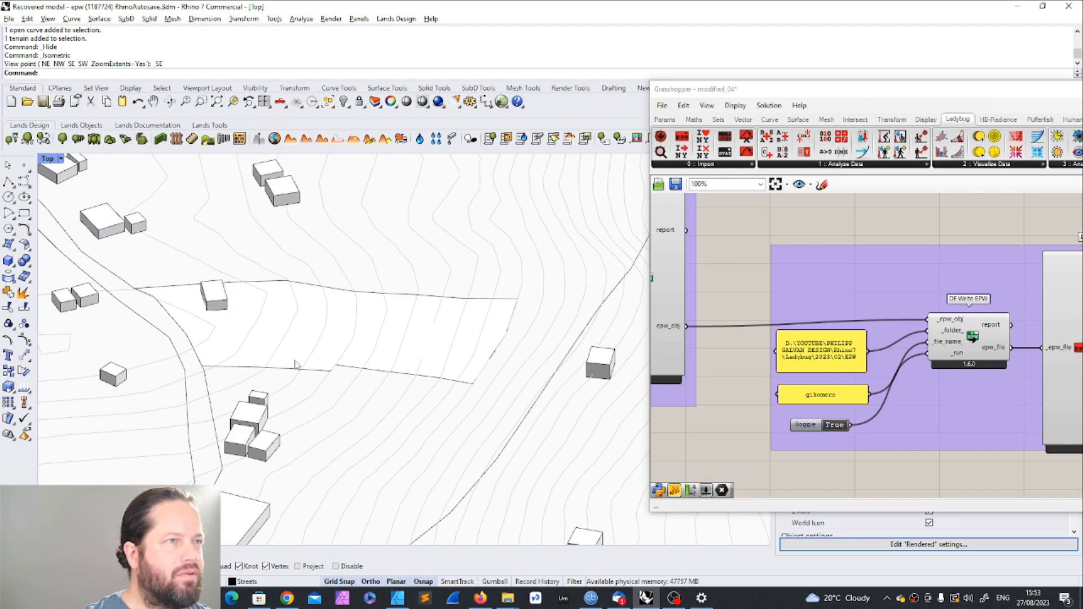
scroll(302, 305, up, 2)
click(9, 182)
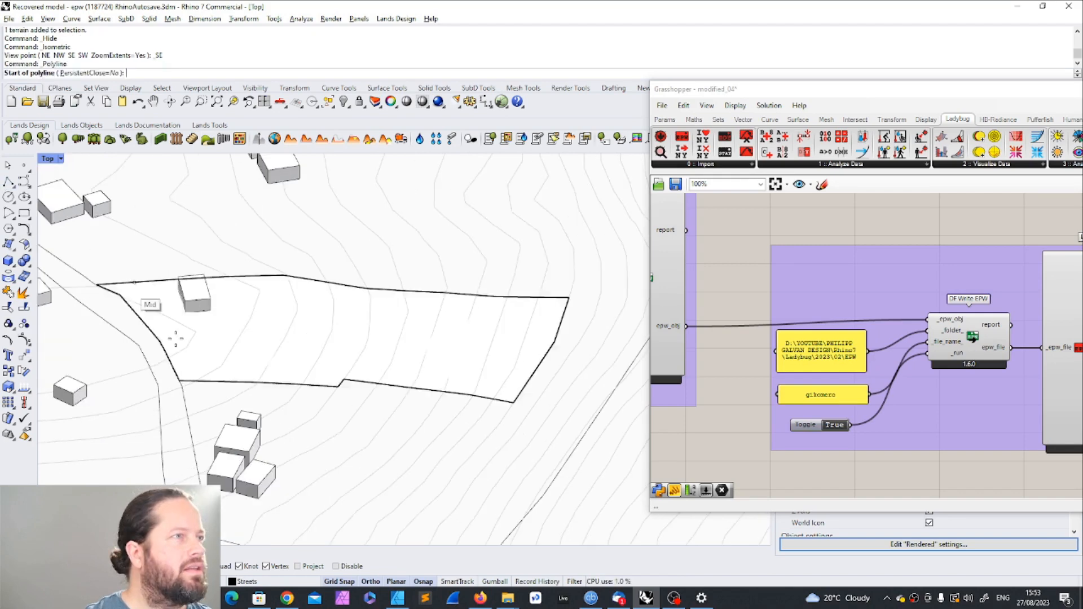
click(178, 380)
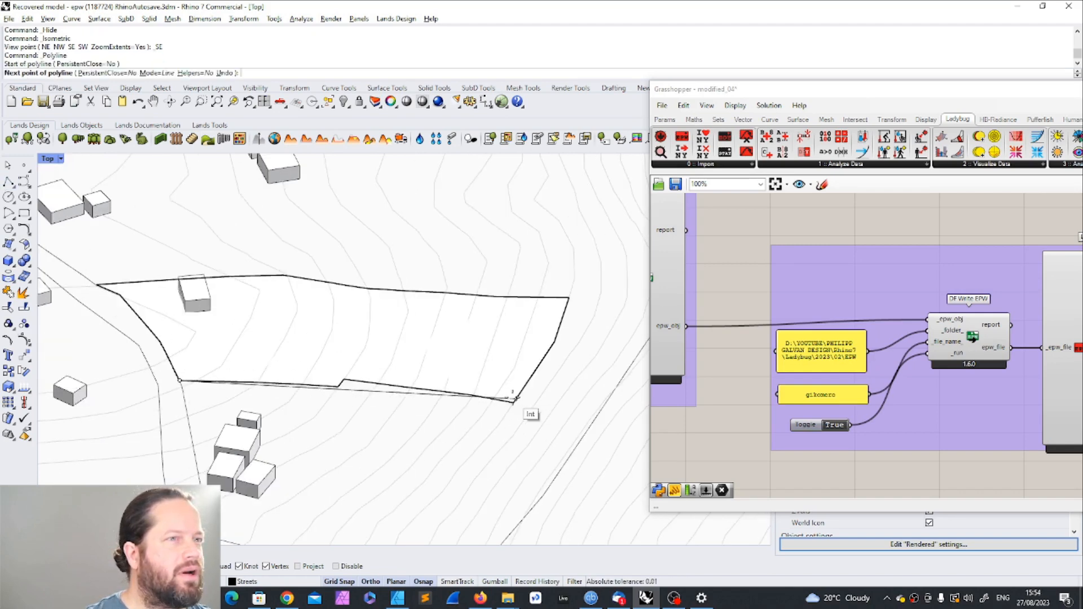
key(Escape)
scroll(442, 399, down, 2)
right_drag(442, 398, 486, 422)
right_click(531, 329)
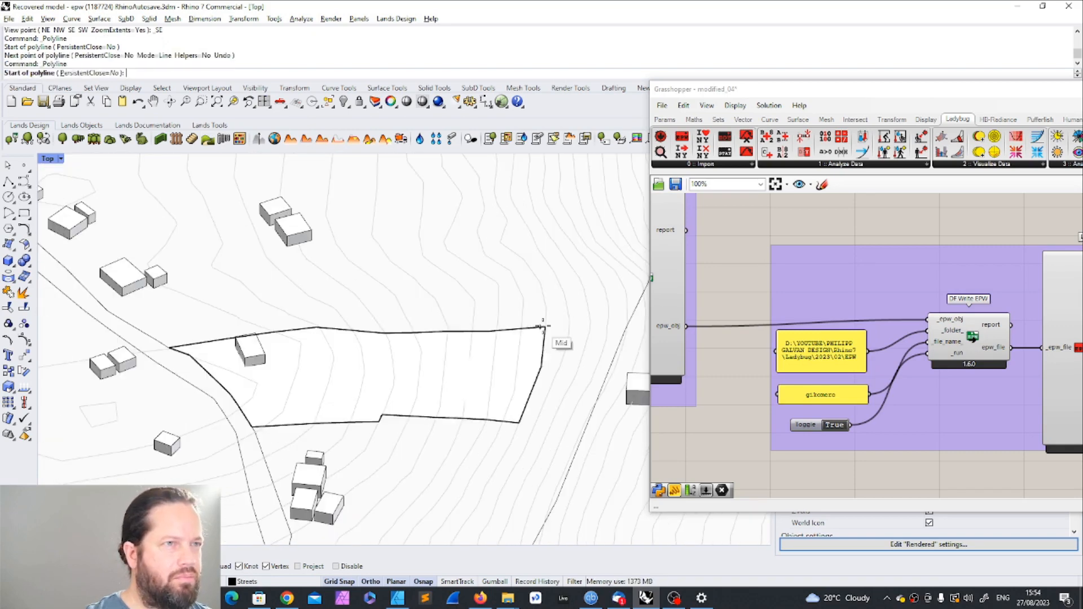
click(544, 327)
scroll(391, 346, down, 2)
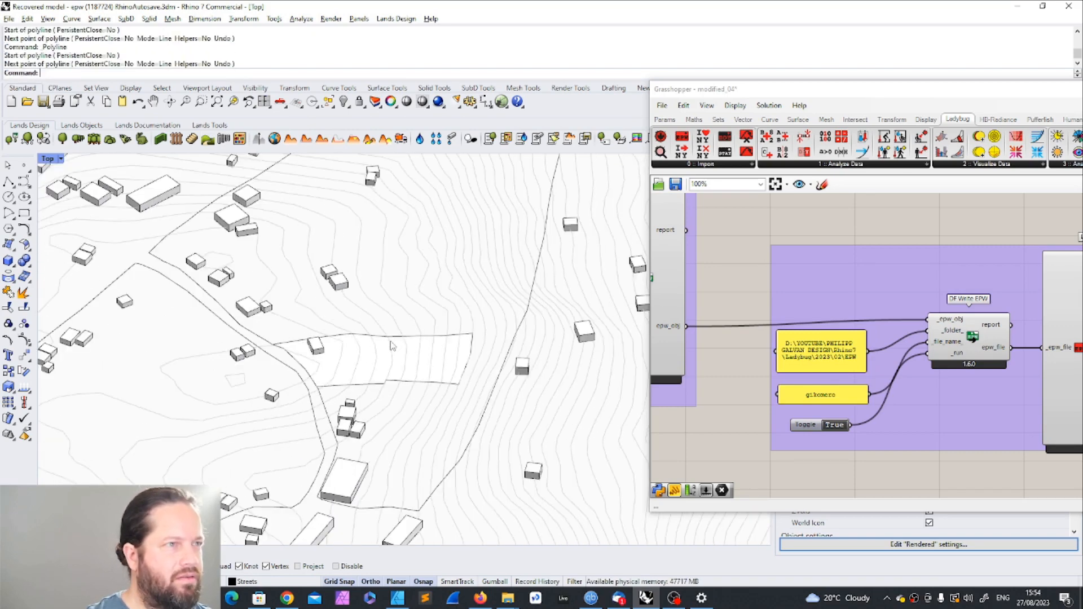
scroll(442, 346, up, 3)
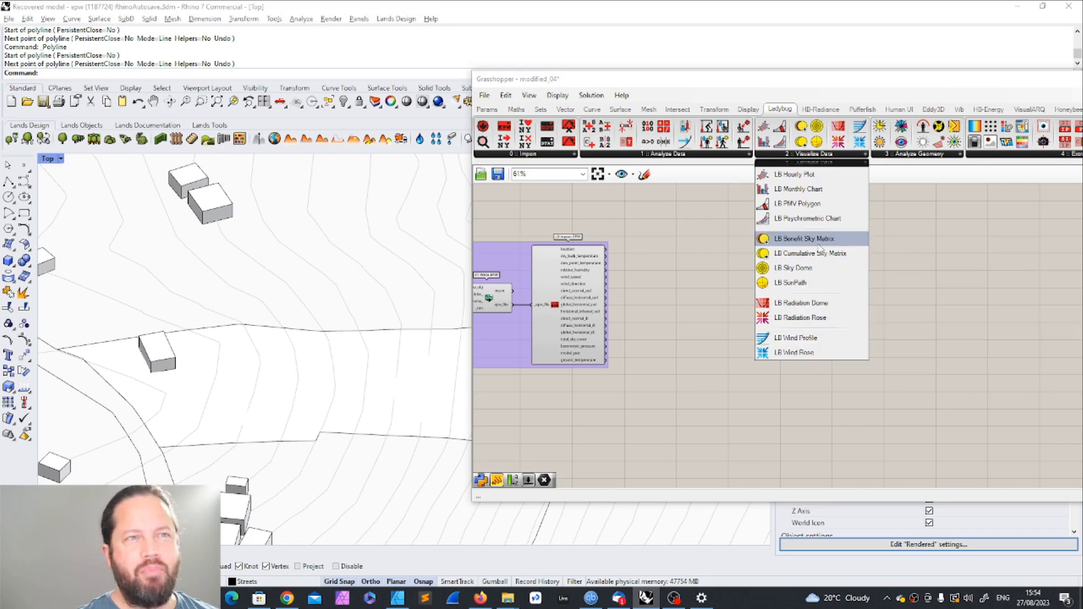
Step: Add LB Benefit Sky Matrix and LB Cumulative Sky Matrix components to the canvas beside LB Import EPW, one below the other
drag(817, 240, 784, 304)
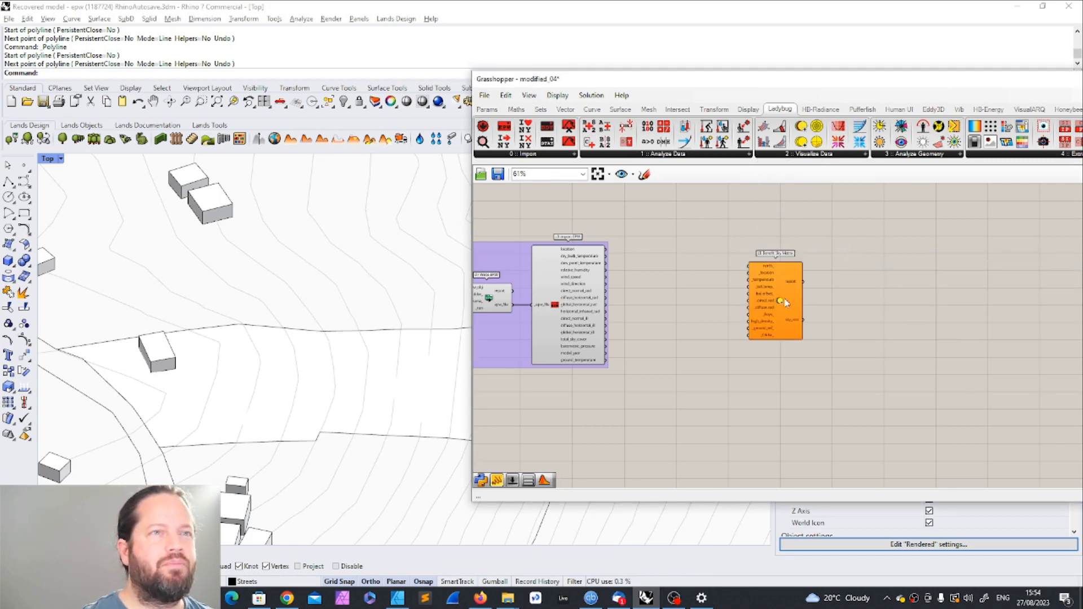
scroll(786, 302, up, 3)
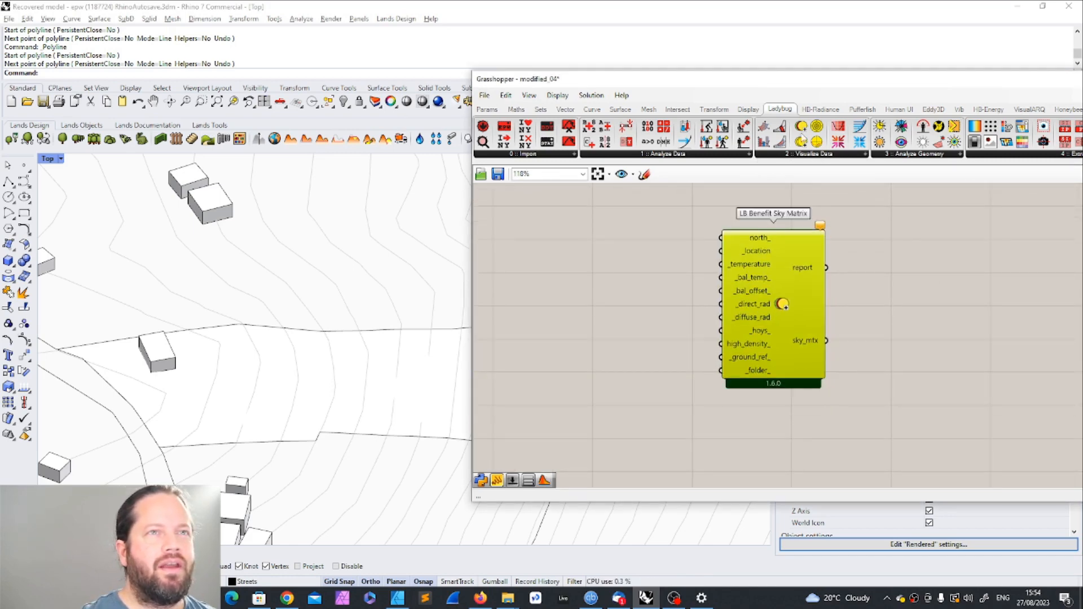
click(833, 154)
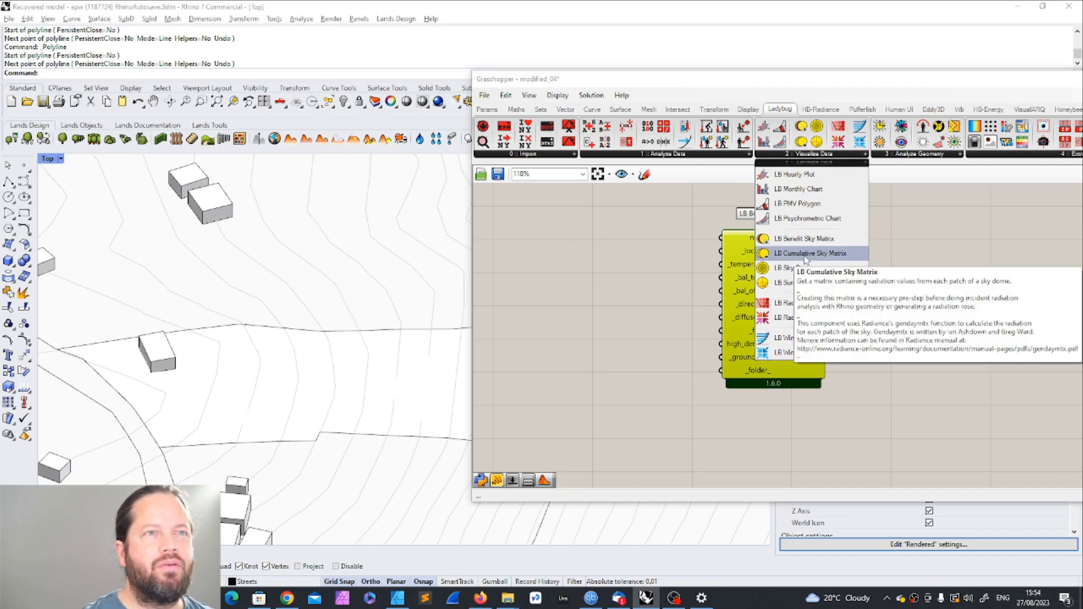
drag(807, 256, 979, 338)
scroll(910, 300, down, 6)
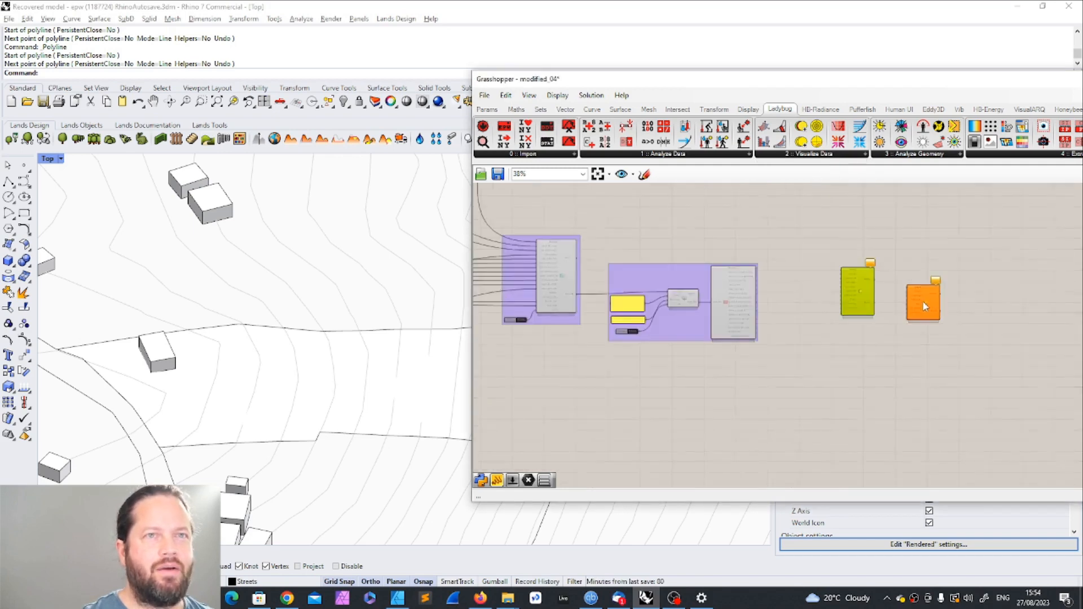
scroll(923, 300, up, 3)
drag(931, 299, 803, 369)
click(862, 339)
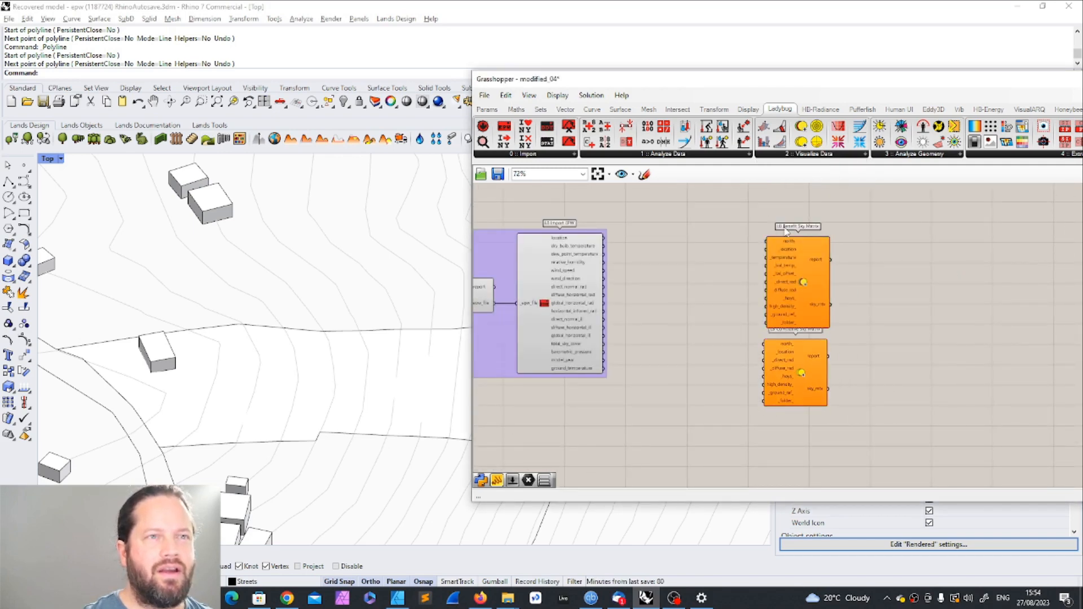
Step: Align the LB Benefit Sky Matrix and LB Cumulative Sky Matrix components vertically, with a clear gap between them
scroll(790, 229, up, 3)
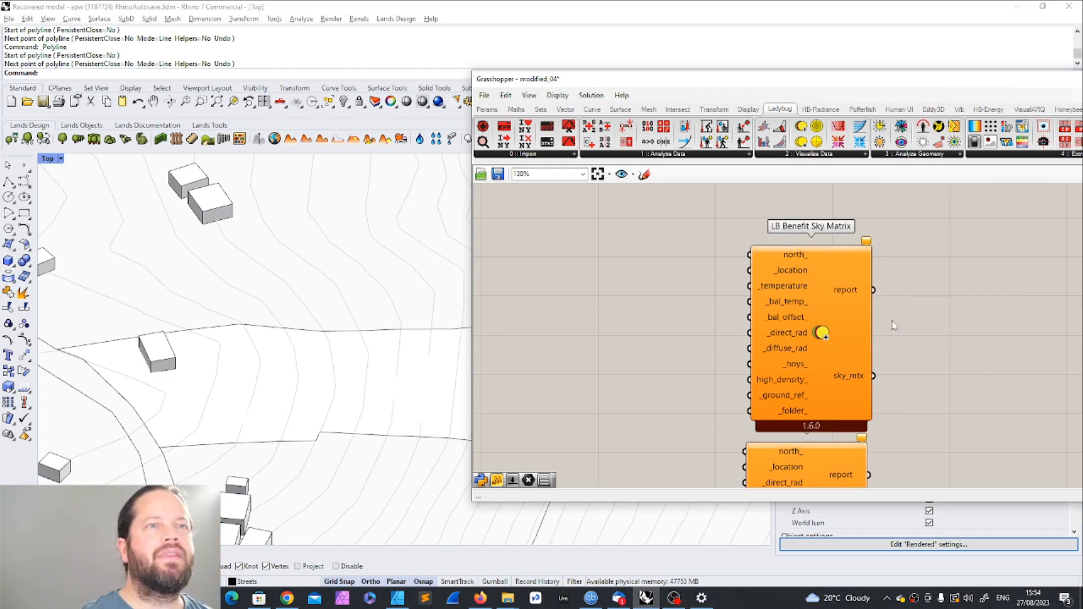
scroll(777, 254, down, 3)
drag(794, 374, 796, 374)
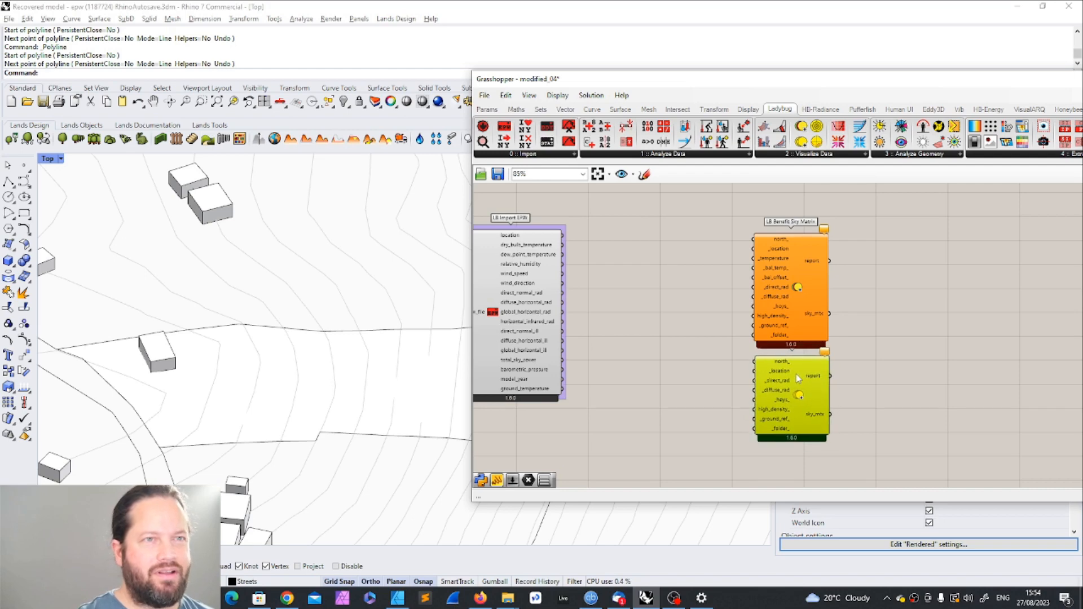
click(725, 209)
scroll(726, 209, down, 3)
scroll(733, 225, up, 4)
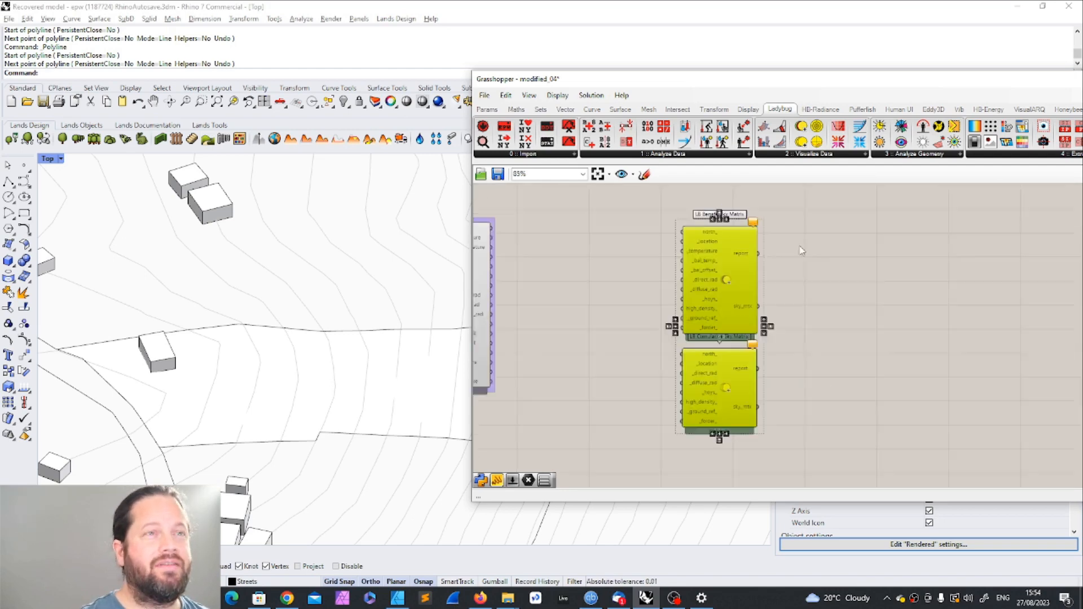
scroll(800, 249, down, 2)
scroll(755, 246, up, 2)
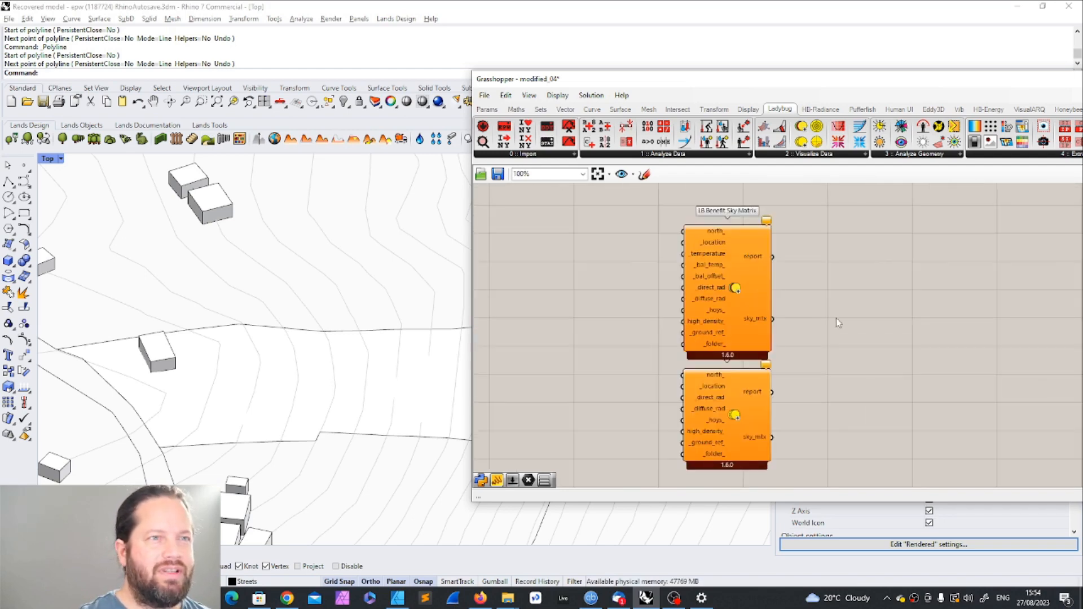
click(732, 397)
drag(732, 397, 735, 400)
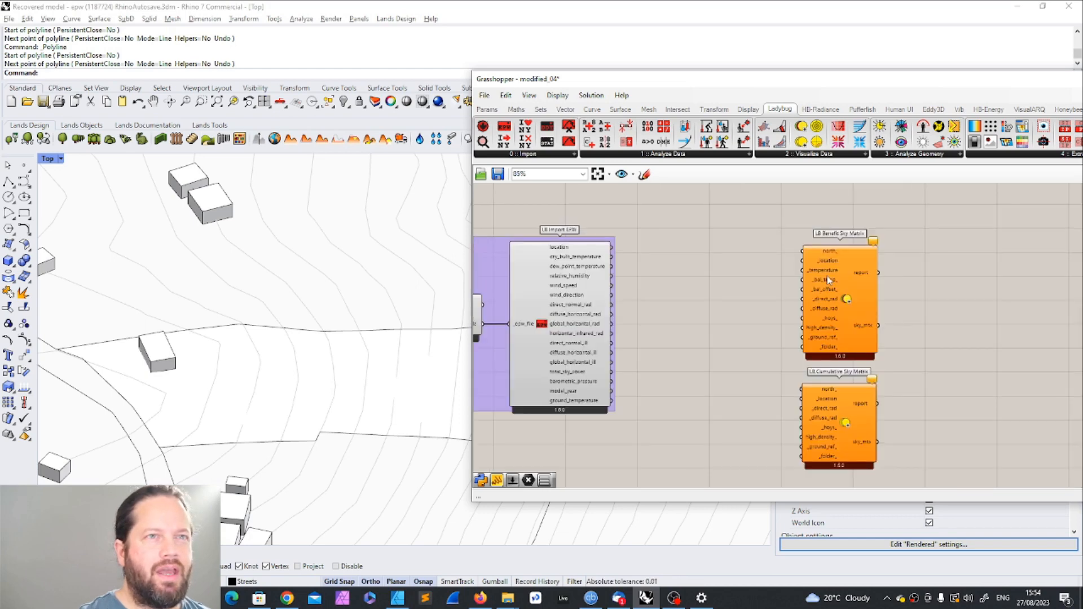
click(840, 264)
drag(841, 263, 840, 260)
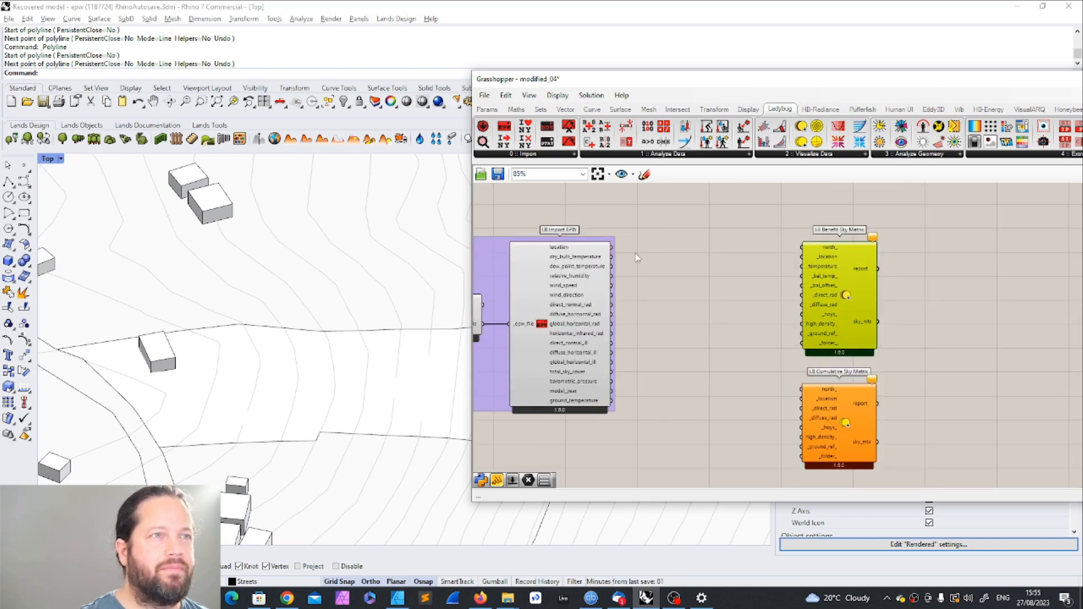
Step: Connect the LB Import EPW location and dry_bulb_temperature outputs to the _location and _temperature inputs of LB Benefit Sky Matrix
drag(611, 247, 770, 261)
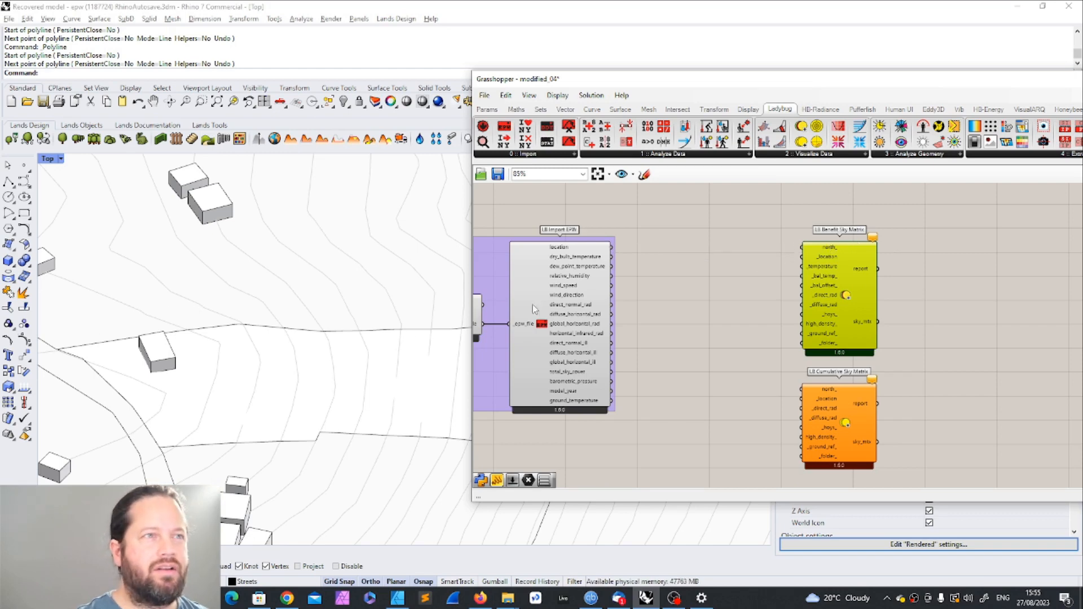
drag(612, 248, 801, 257)
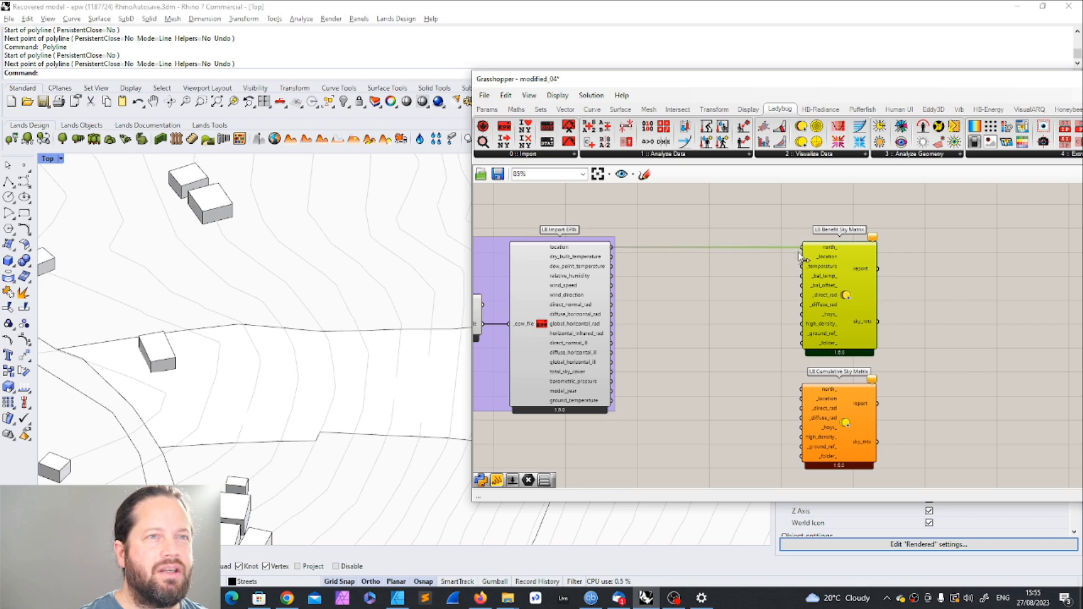
drag(611, 257, 801, 266)
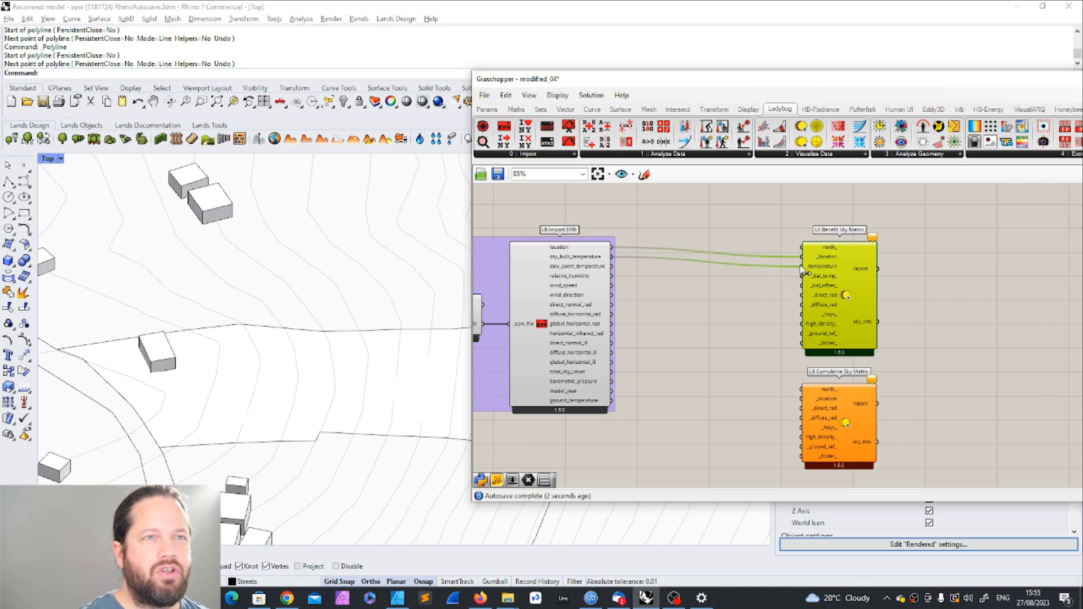
Step: Move LB Benefit Sky Matrix closer to LB Import EPW and read its _bal_temp_, _bal_offset_ and _direct_rad input descriptions
mouse_move(820, 277)
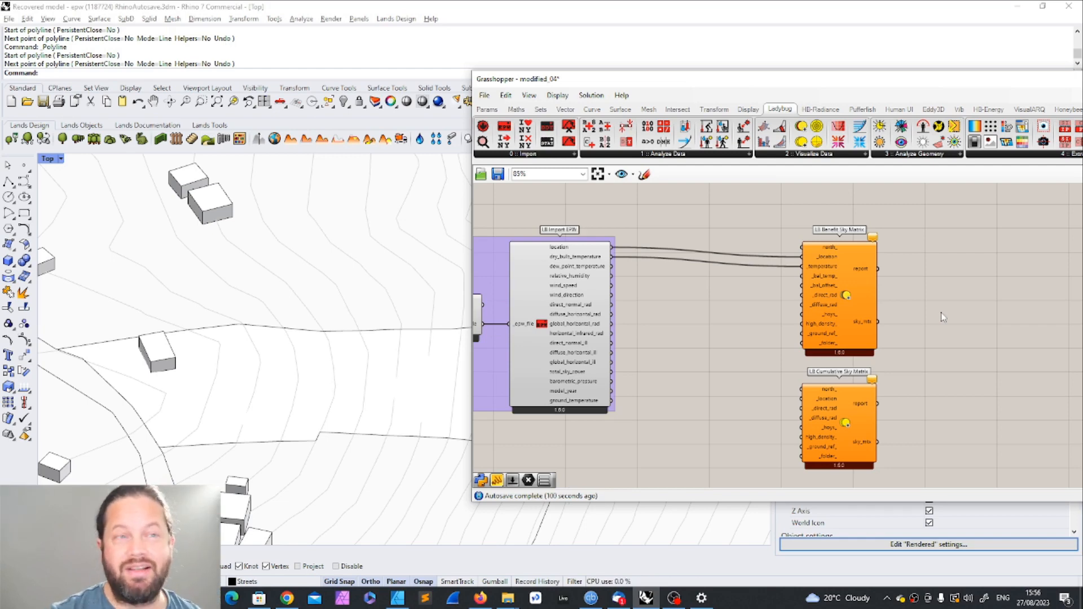
drag(844, 283, 732, 241)
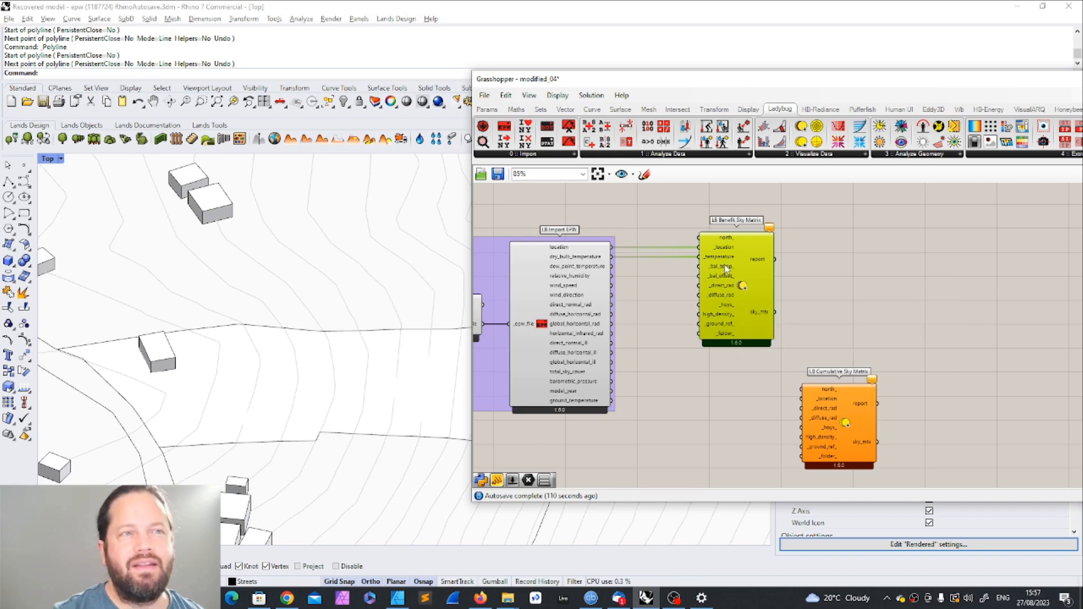
mouse_move(727, 269)
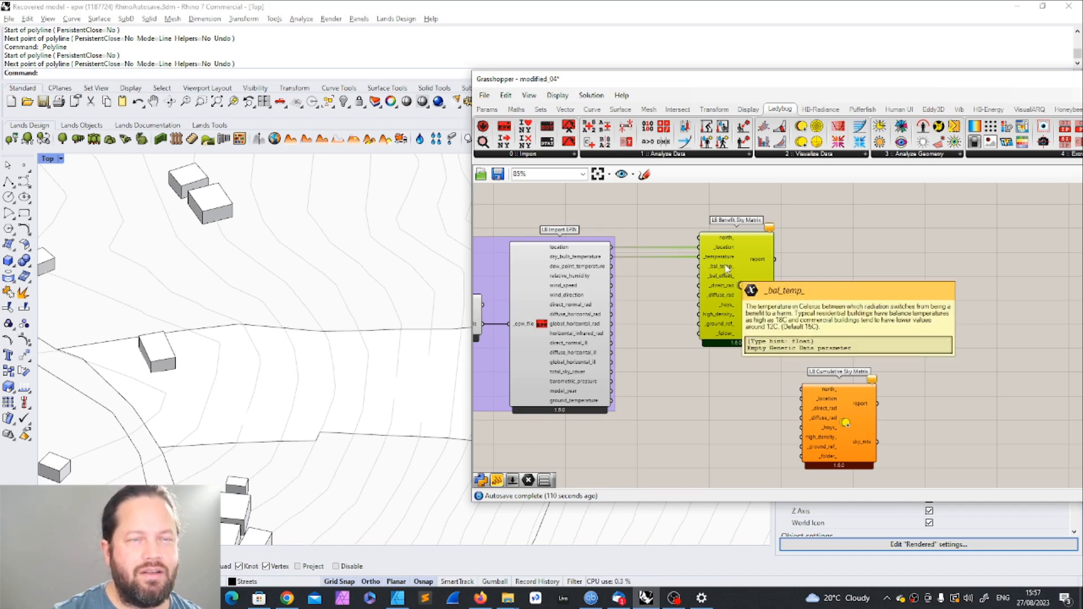
mouse_move(724, 277)
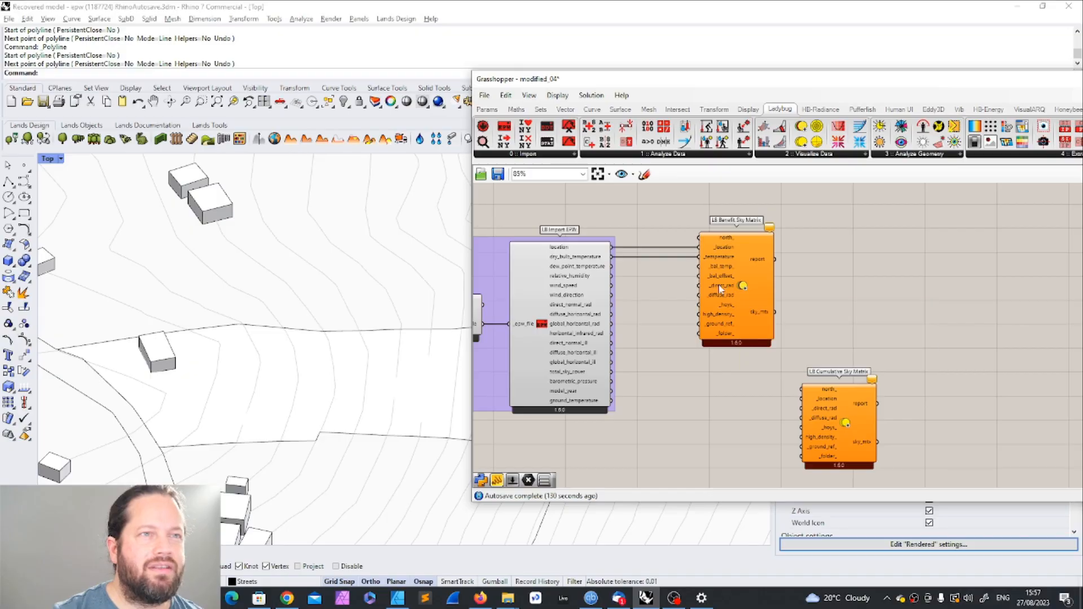
mouse_move(721, 289)
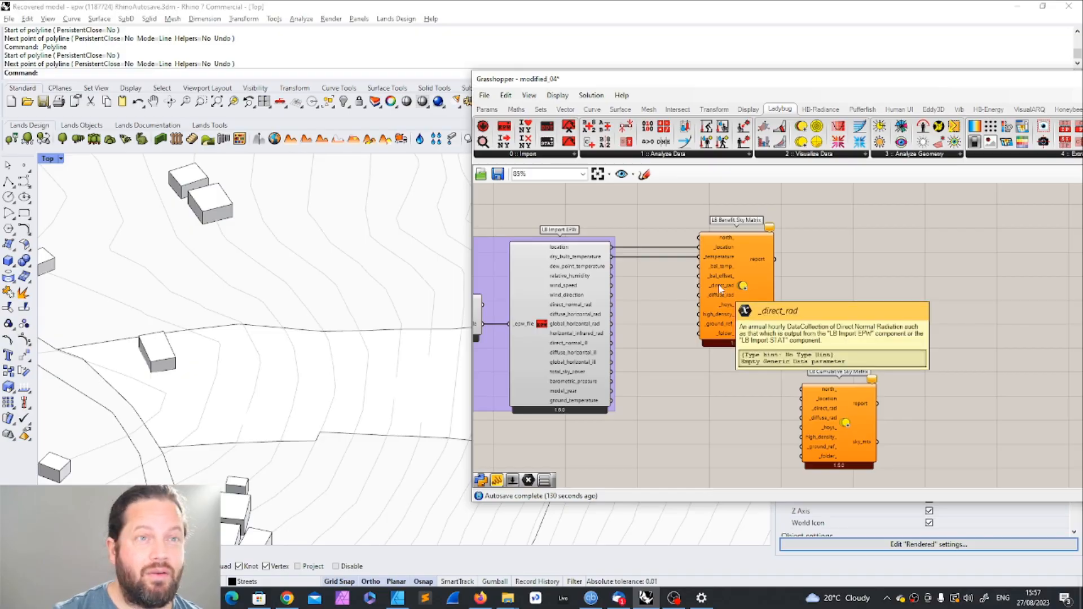
Step: Connect LB Import EPW's direct_normal_rad and diffuse_horizontal_rad outputs to _direct_rad and _diffuse_rad of LB Benefit Sky Matrix, and move the matrix component slightly closer
drag(611, 305, 700, 286)
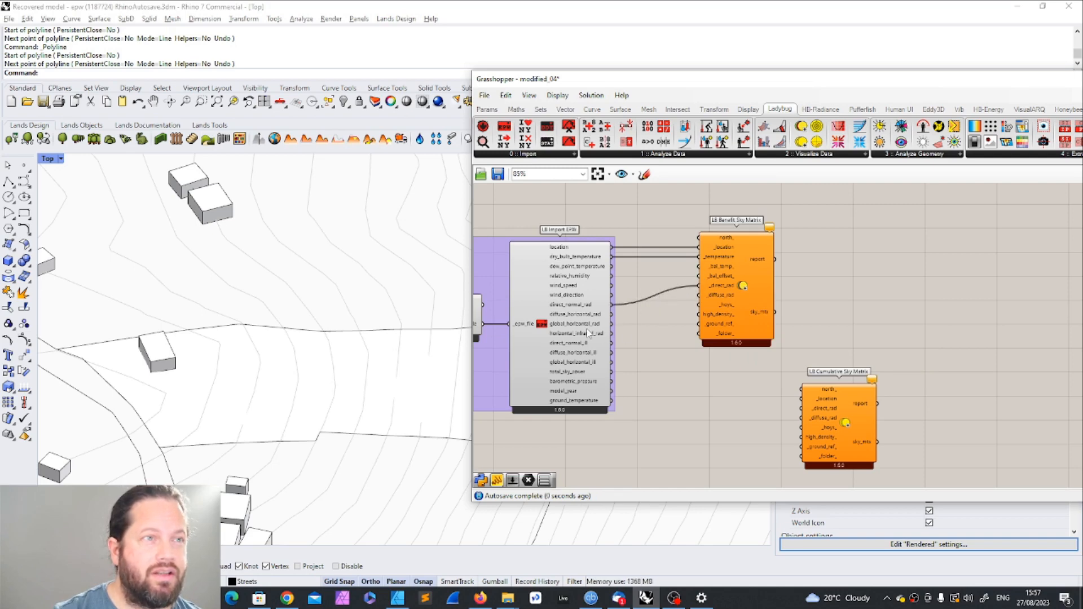
drag(611, 314, 704, 303)
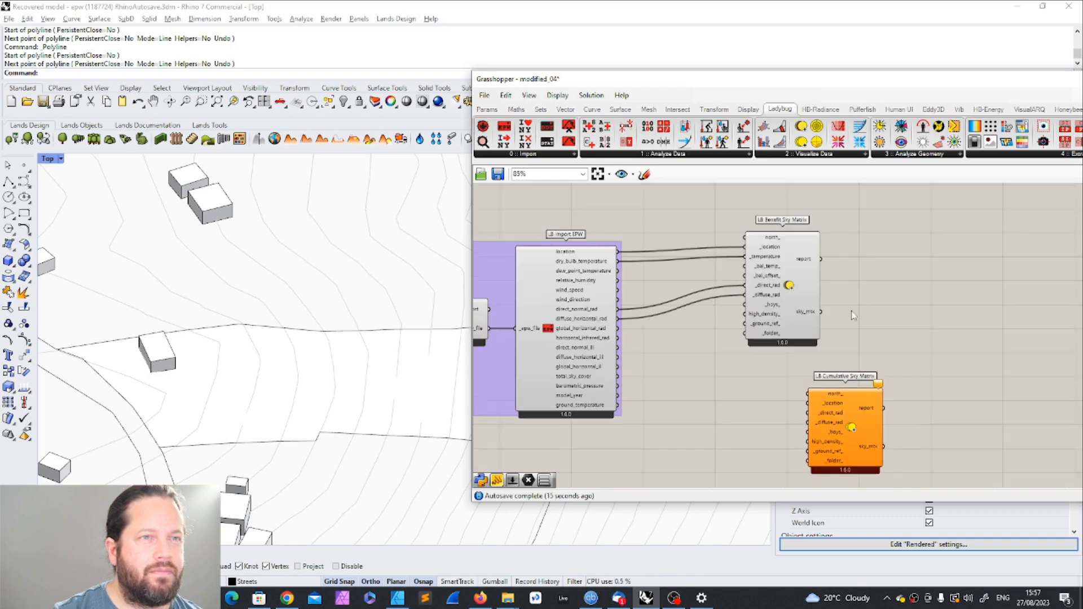
drag(789, 253, 769, 259)
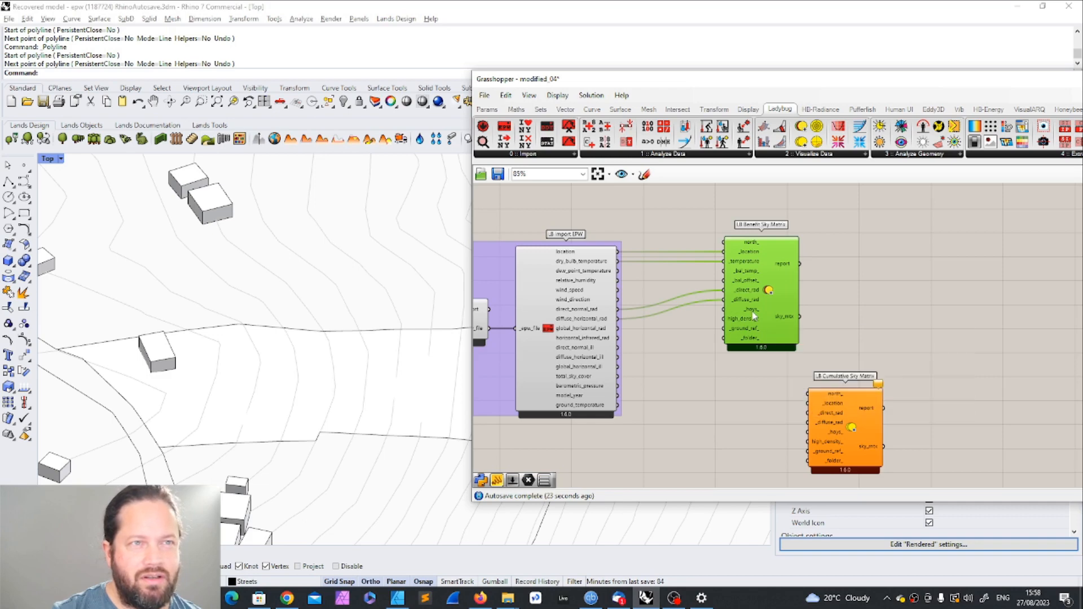
Step: Read the _hoys_ input description of LB Benefit Sky Matrix and move the component farther from LB Import EPW to make room
mouse_move(753, 316)
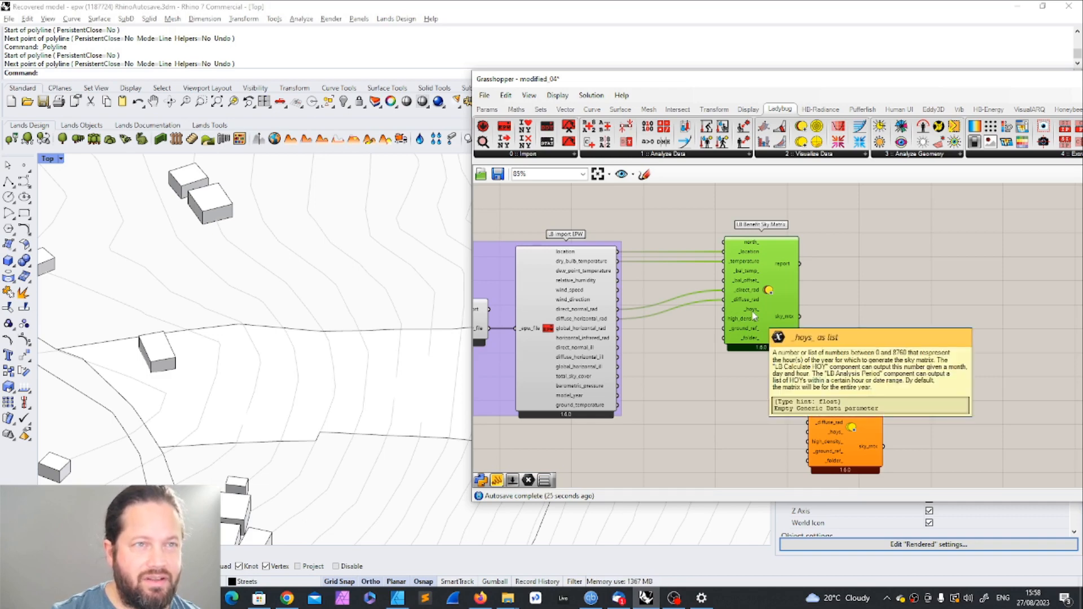
drag(753, 315, 827, 313)
mouse_move(828, 314)
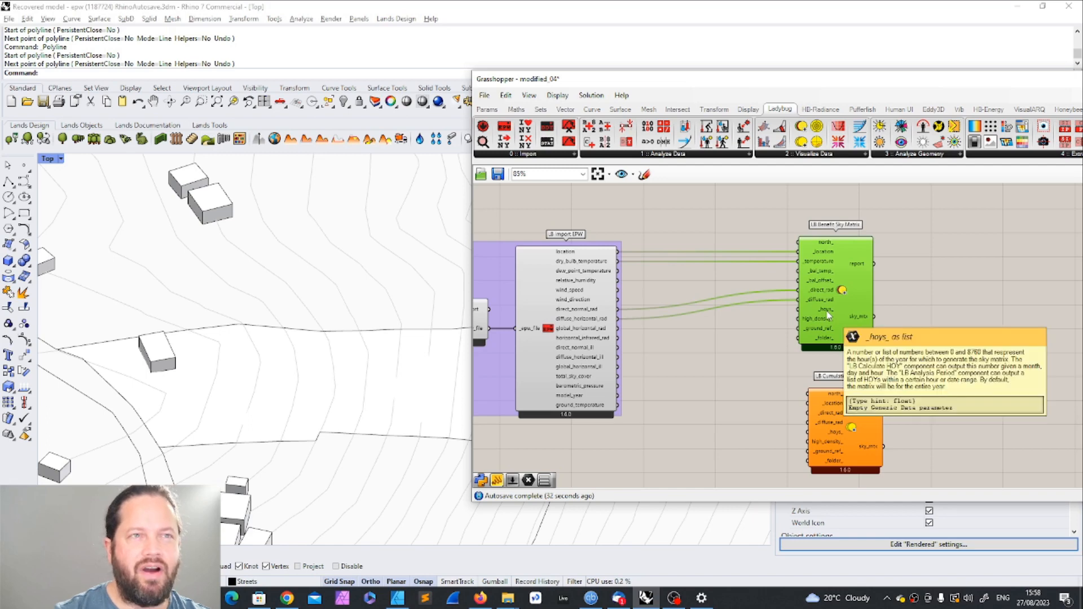
drag(832, 276, 923, 254)
Step: Add an LB Analysis Period component between LB Import EPW and the sky matrix components, and move LB Cumulative Sky Matrix farther away from it
click(682, 155)
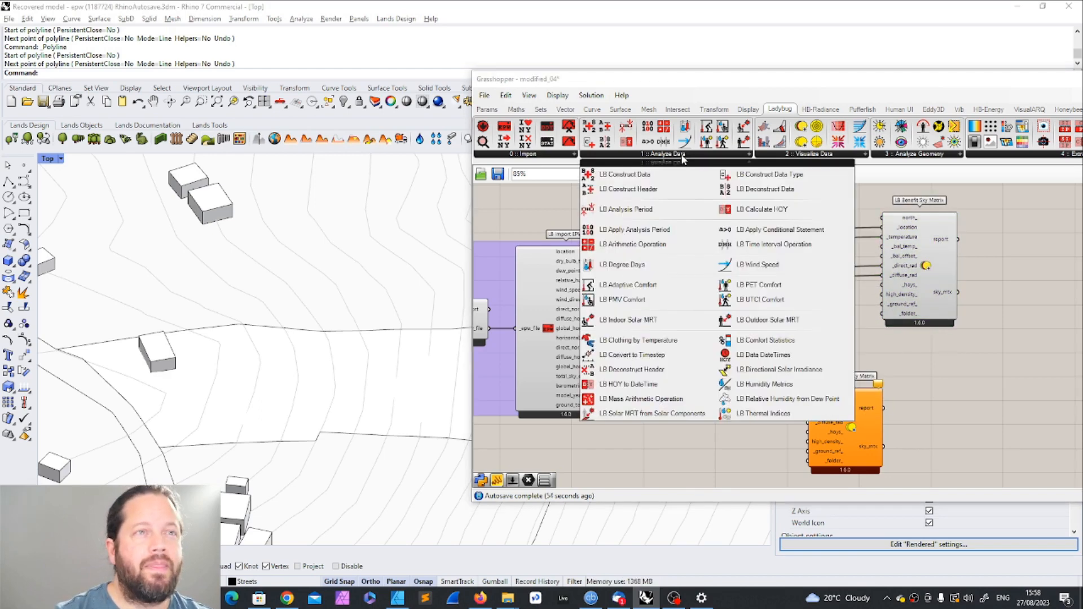
click(639, 208)
click(701, 375)
scroll(716, 385, up, 3)
scroll(681, 338, down, 3)
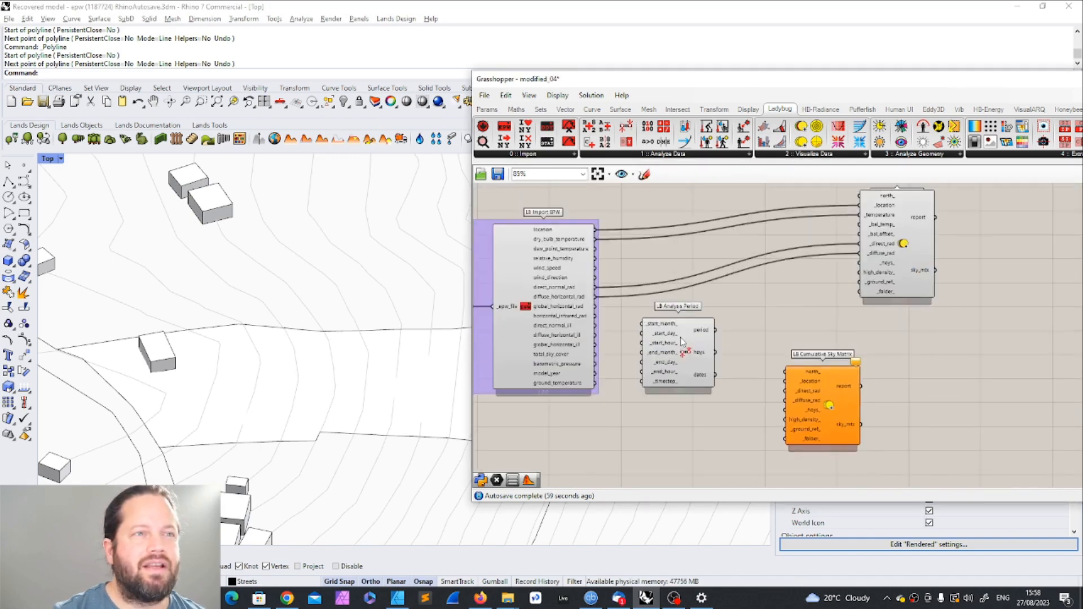
drag(680, 338, 732, 338)
drag(829, 381, 984, 379)
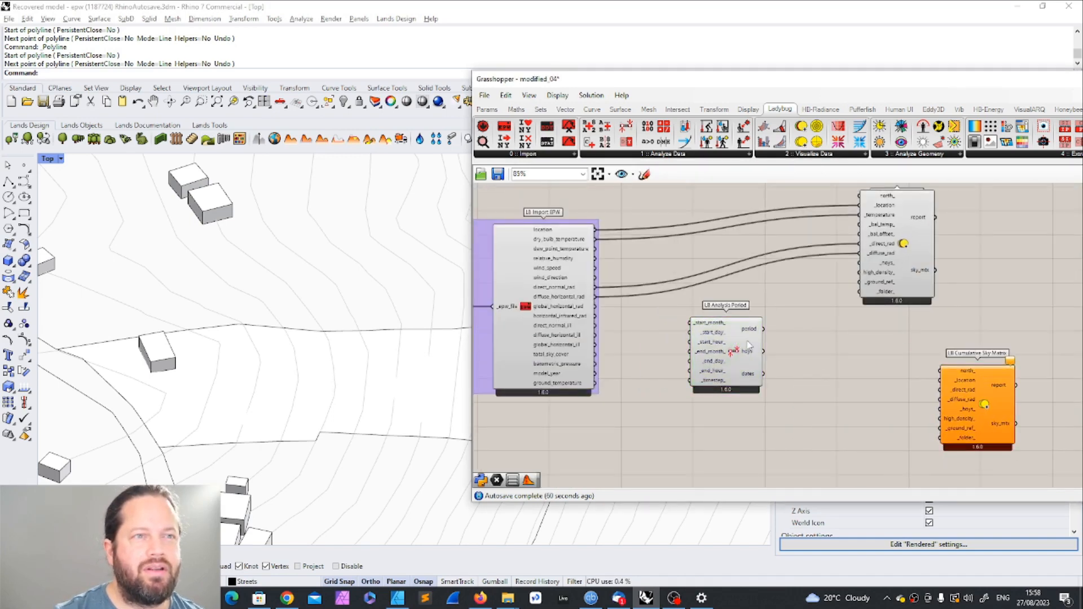
Step: Read the period and hoys output descriptions of LB Analysis Period, and arrange it below and before LB Benefit Sky Matrix
mouse_move(754, 336)
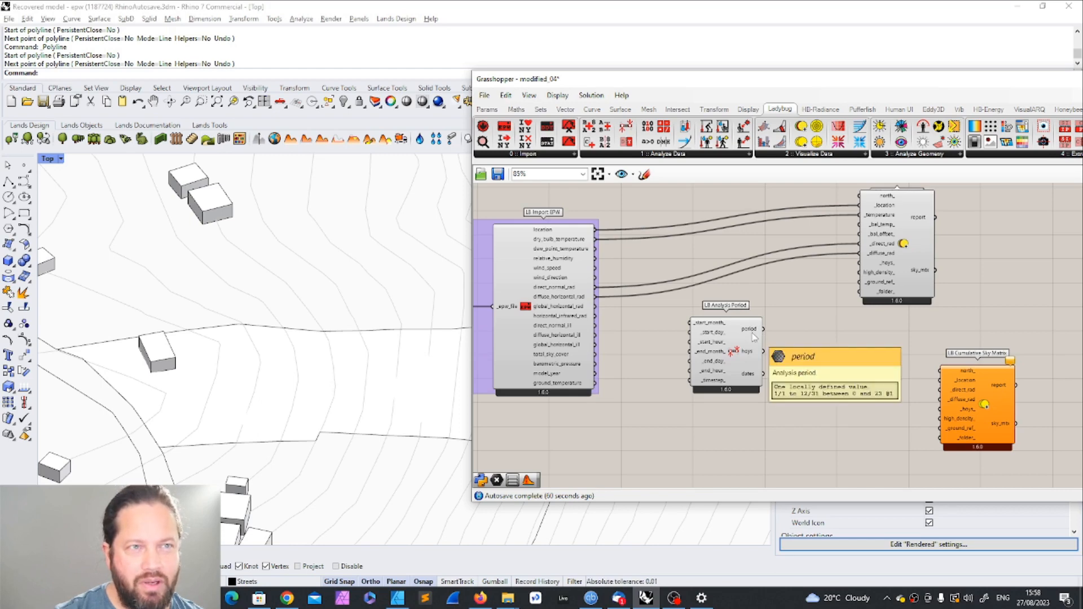
mouse_move(748, 358)
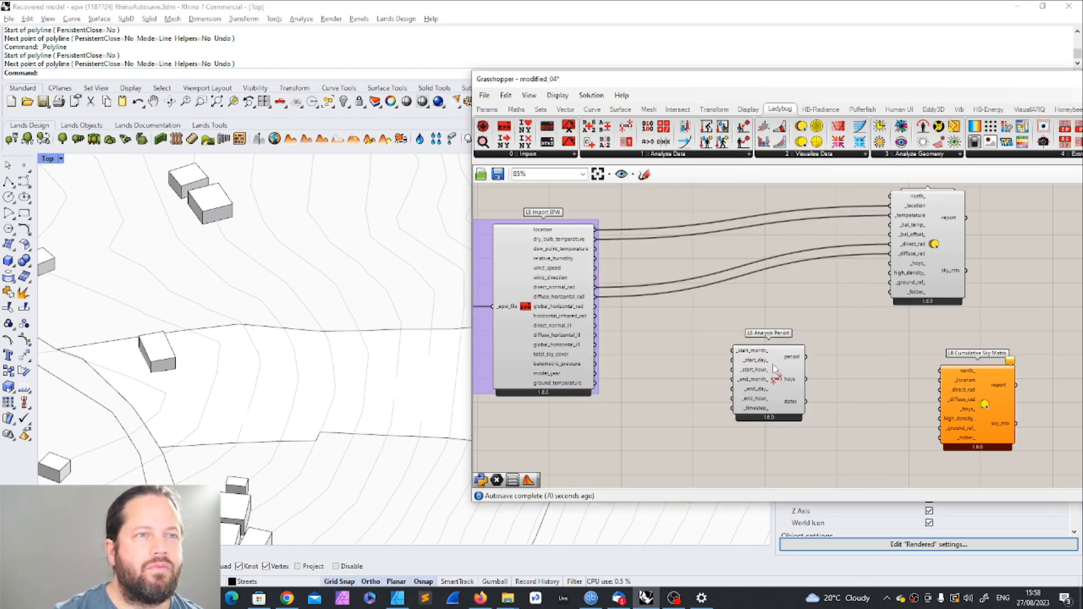
drag(773, 364, 778, 347)
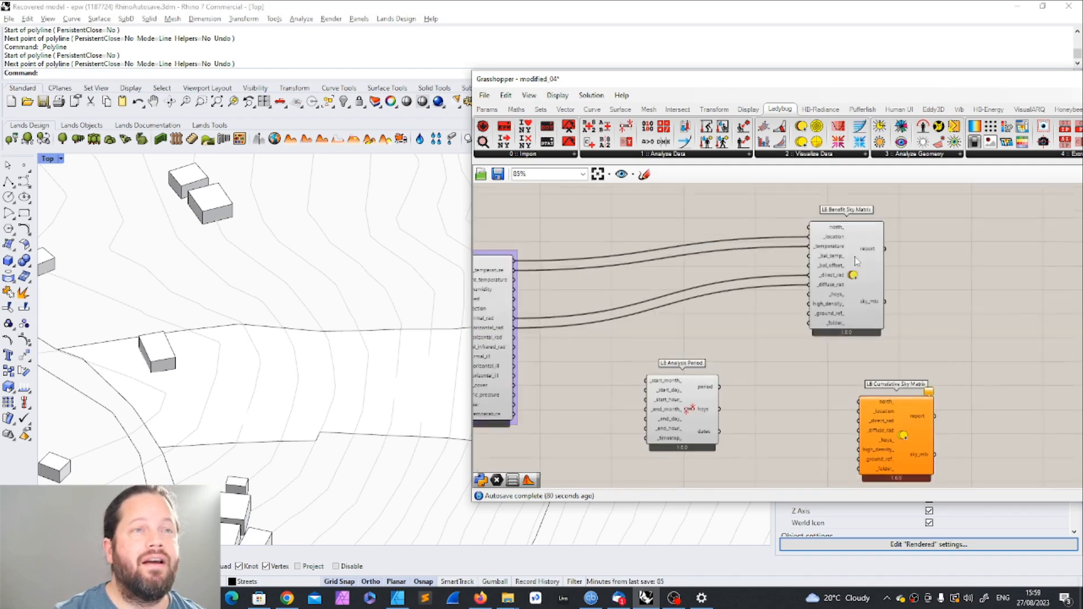
drag(854, 256, 797, 282)
click(916, 224)
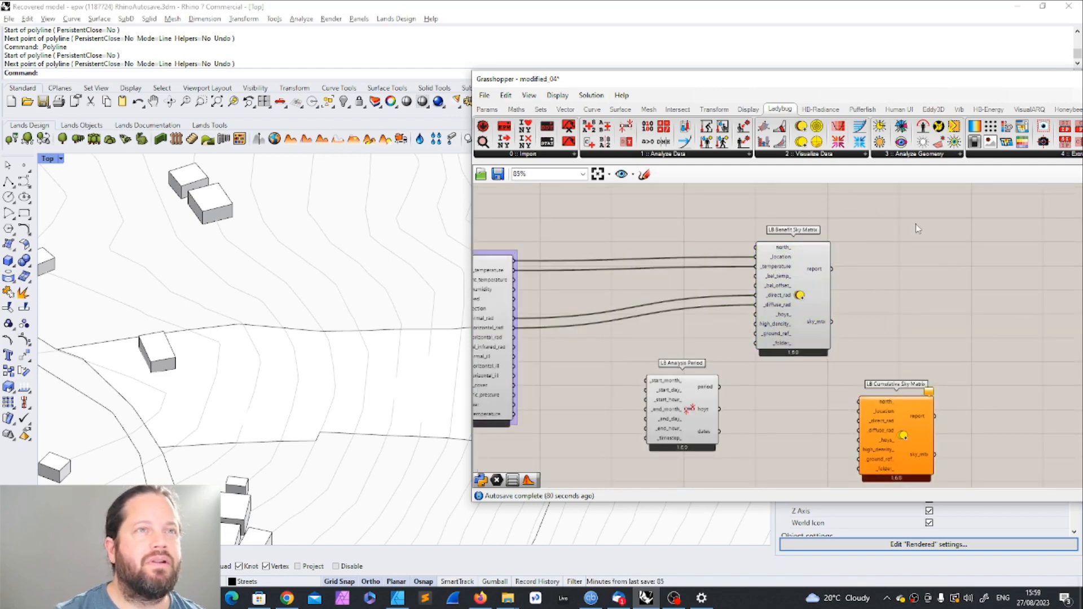
Step: Add an LB Sky Dome component beside LB Benefit Sky Matrix and connect the sky_mtx output to its _sky_mtx input
click(825, 160)
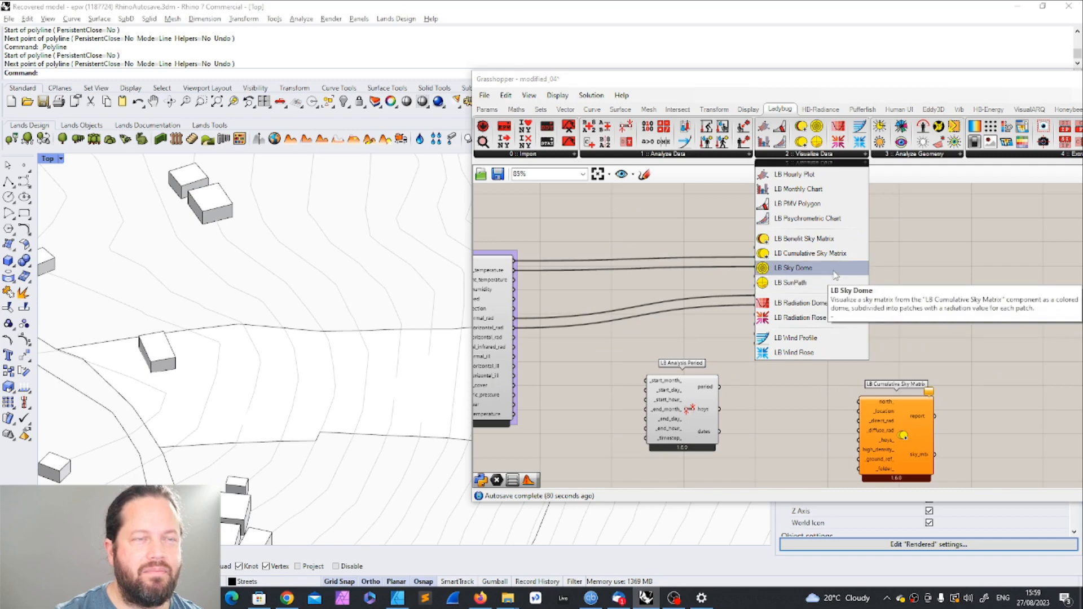
click(836, 275)
click(898, 265)
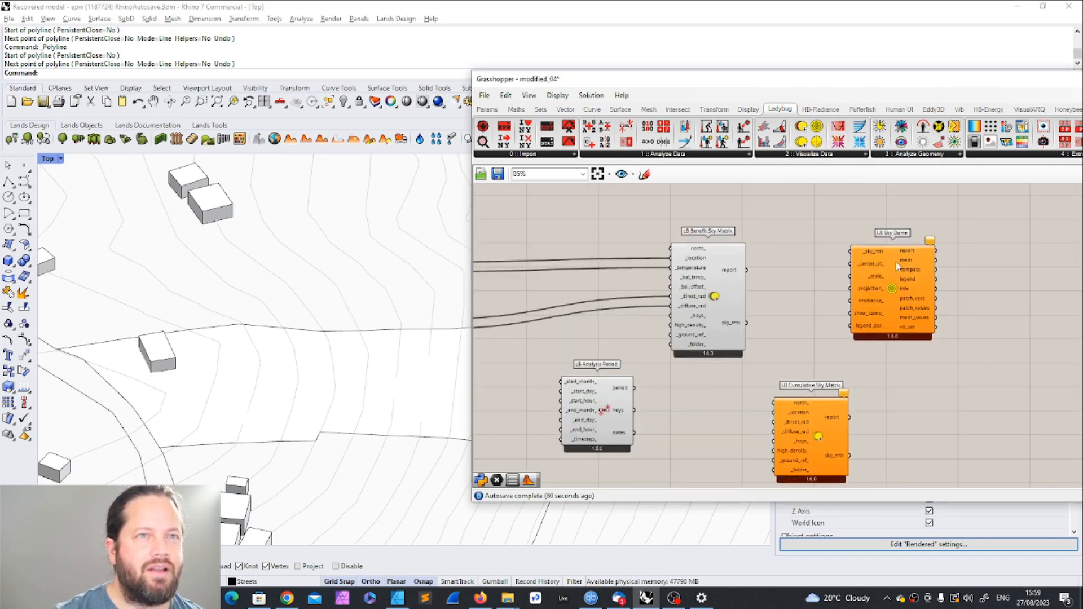
drag(902, 281, 879, 275)
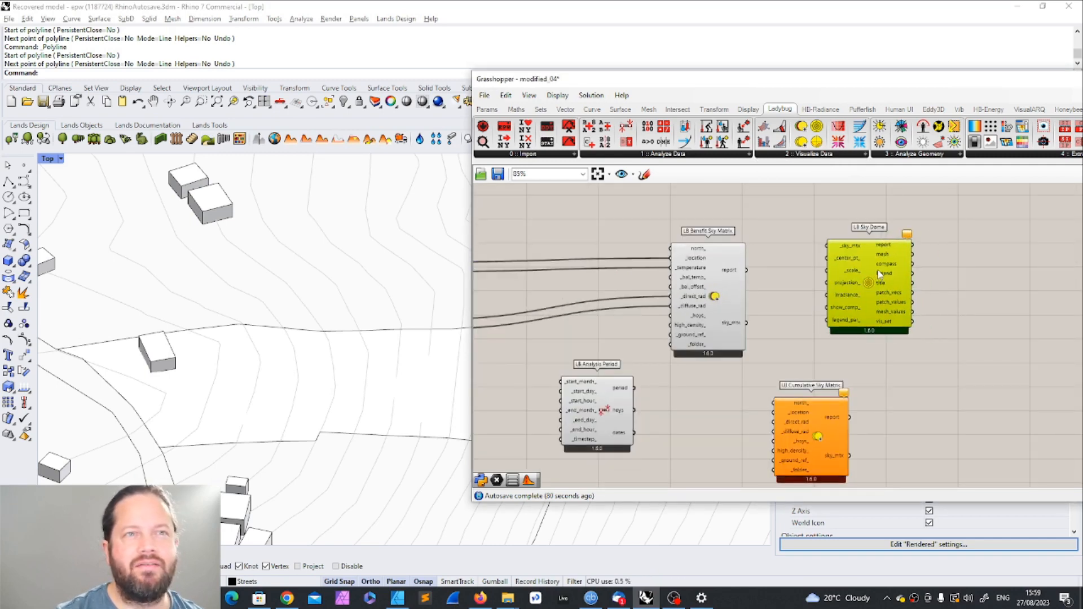
click(765, 309)
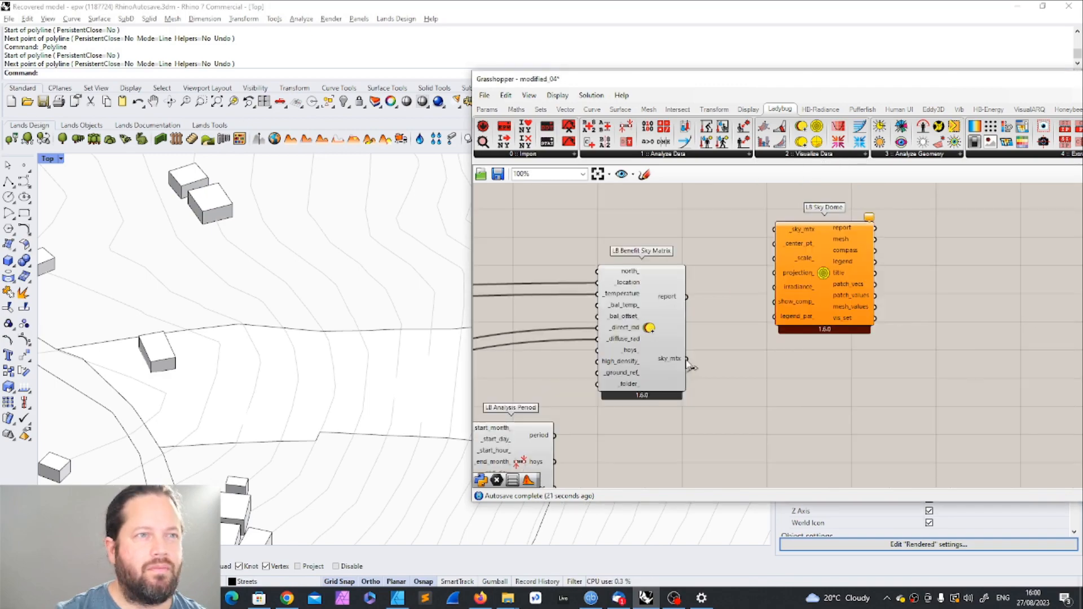
drag(686, 359, 786, 231)
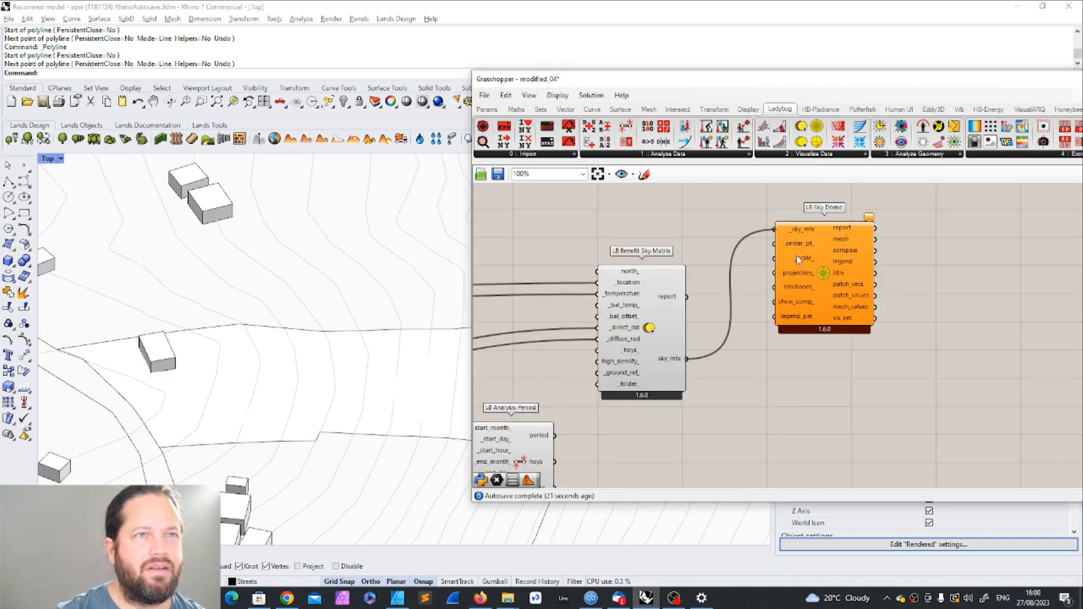
Step: Examine the generated sky dome and its kWh/m2 legend over the site model in the Rhino viewport
scroll(312, 319, down, 5)
scroll(282, 338, up, 2)
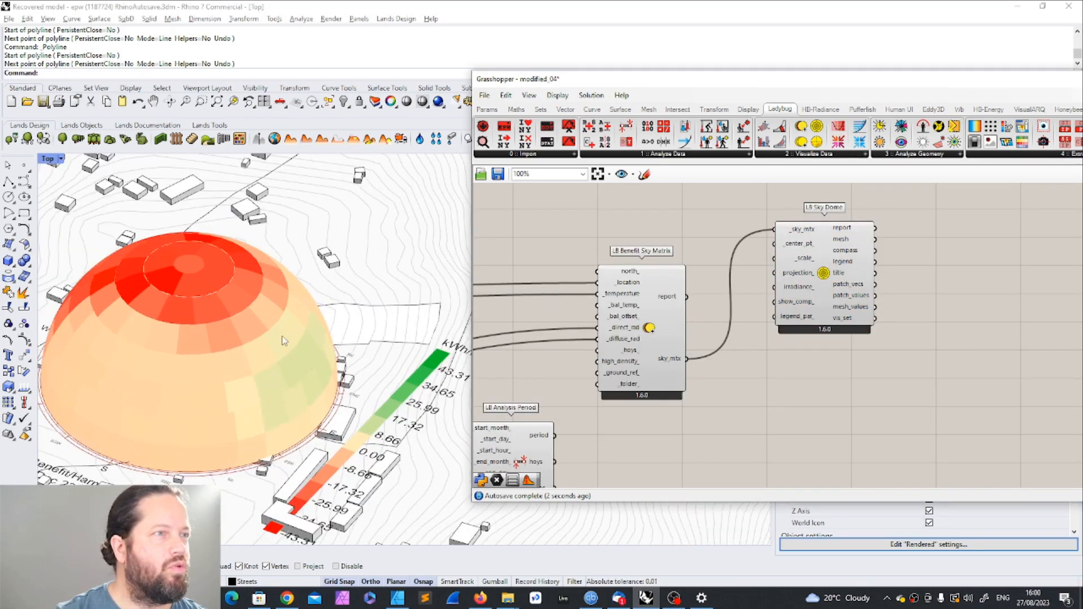
scroll(322, 363, down, 2)
right_drag(321, 363, 398, 418)
scroll(325, 369, up, 5)
right_drag(325, 370, 339, 305)
scroll(367, 228, up, 4)
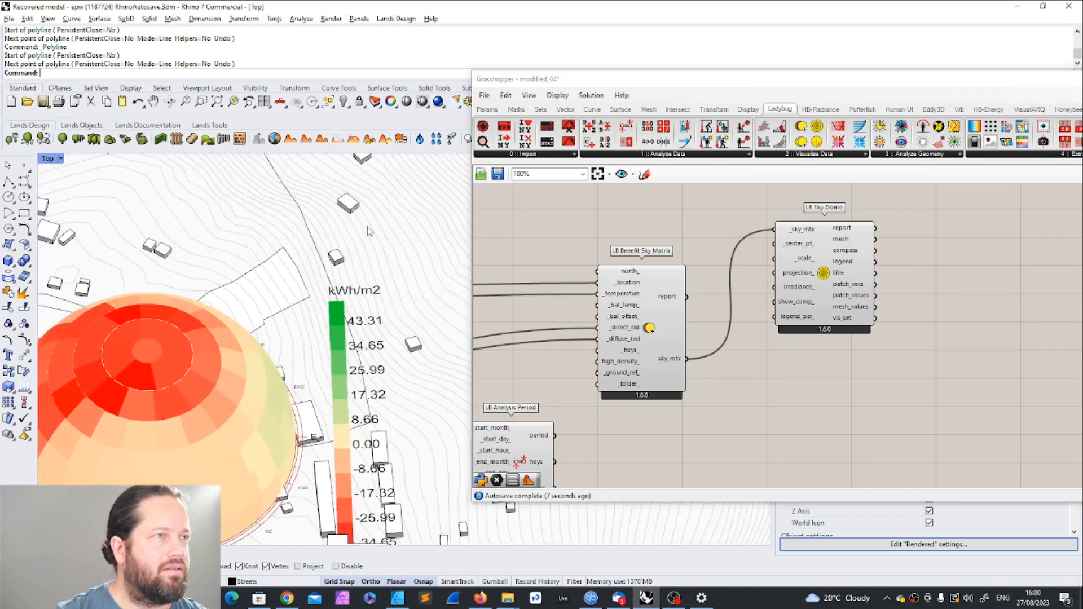
scroll(367, 228, down, 6)
double_click(414, 340)
Step: Add a number slider for the _scale_ input of LB Sky Dome and set it to 0.19
drag(846, 273, 905, 271)
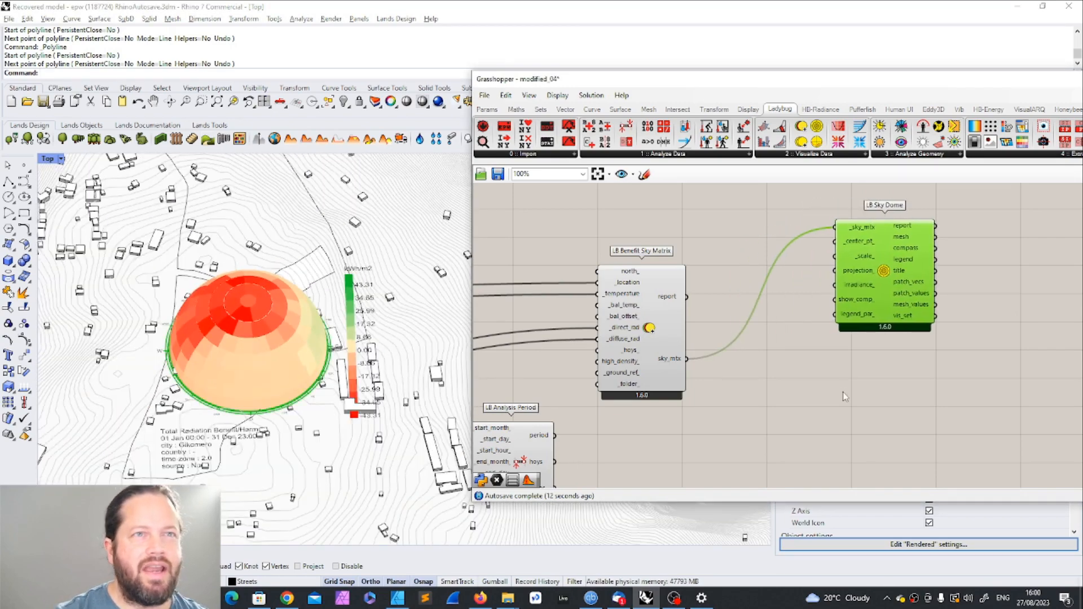
double_click(733, 222)
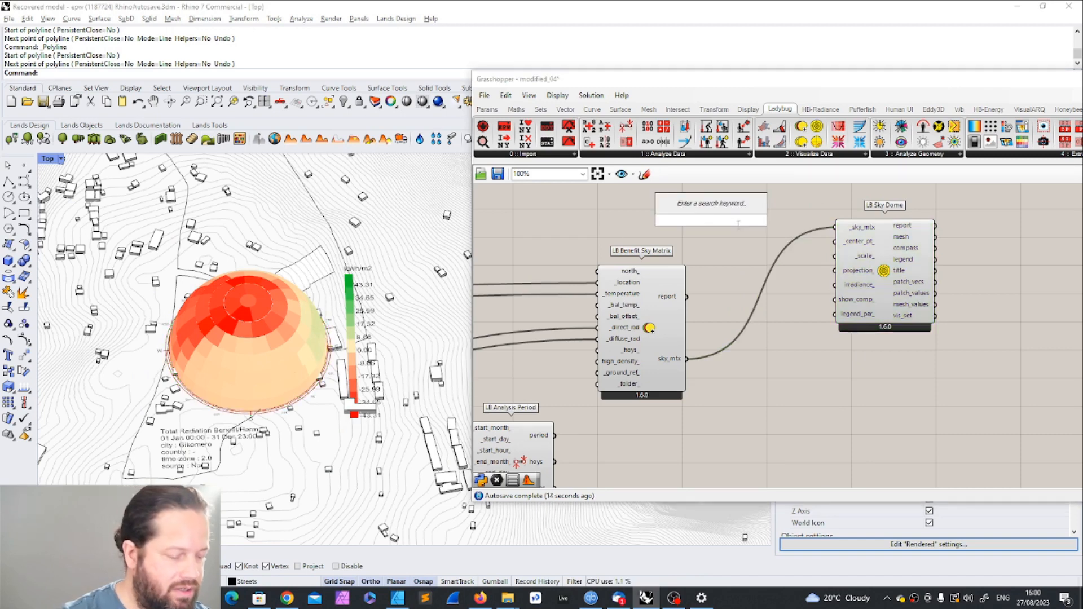
text(100)
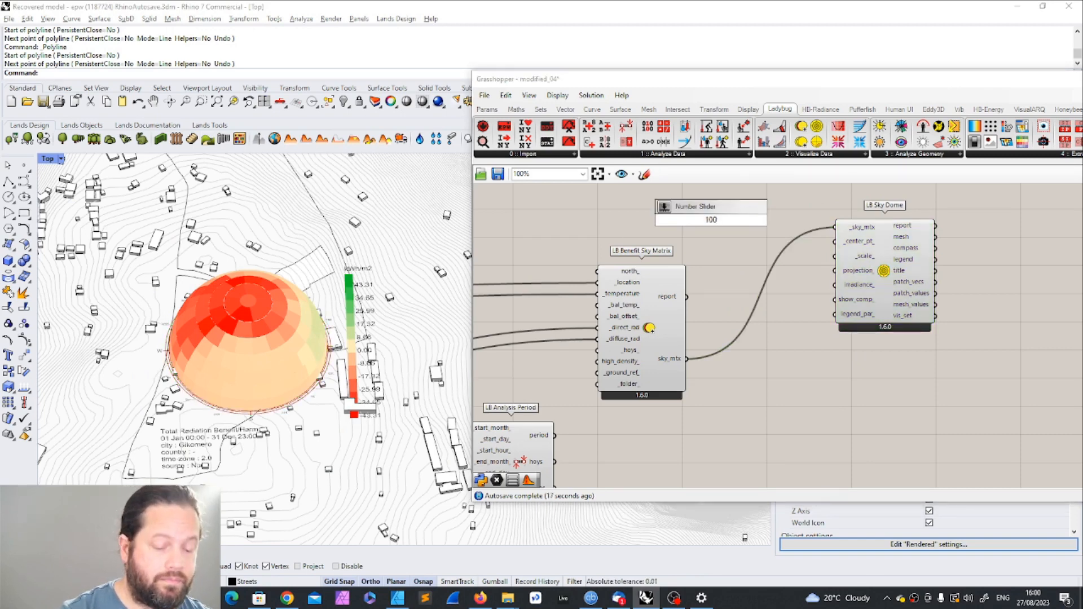
drag(766, 219, 835, 255)
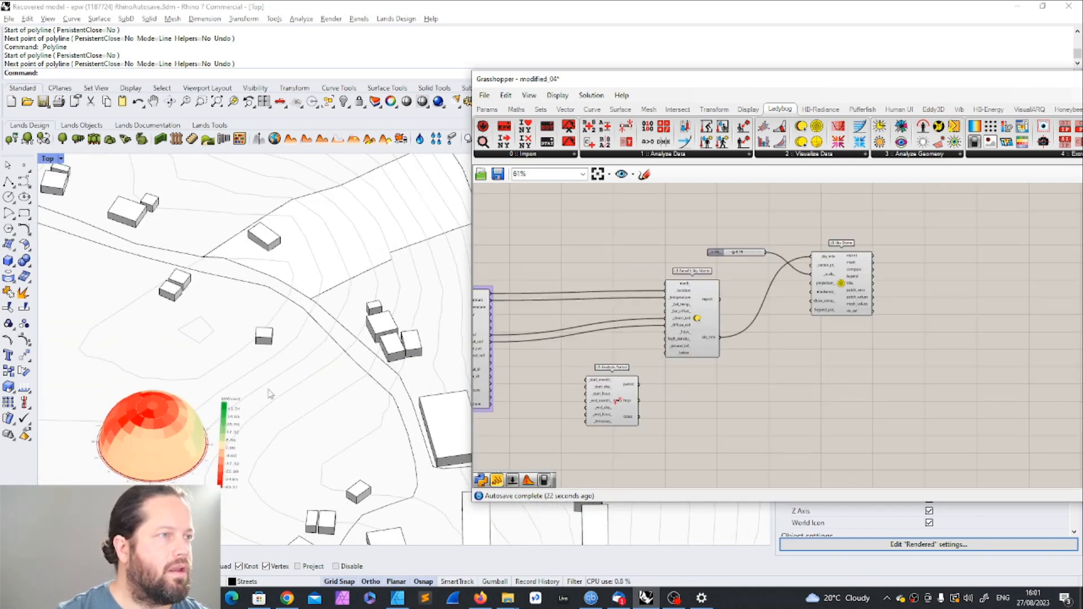
scroll(288, 374, down, 2)
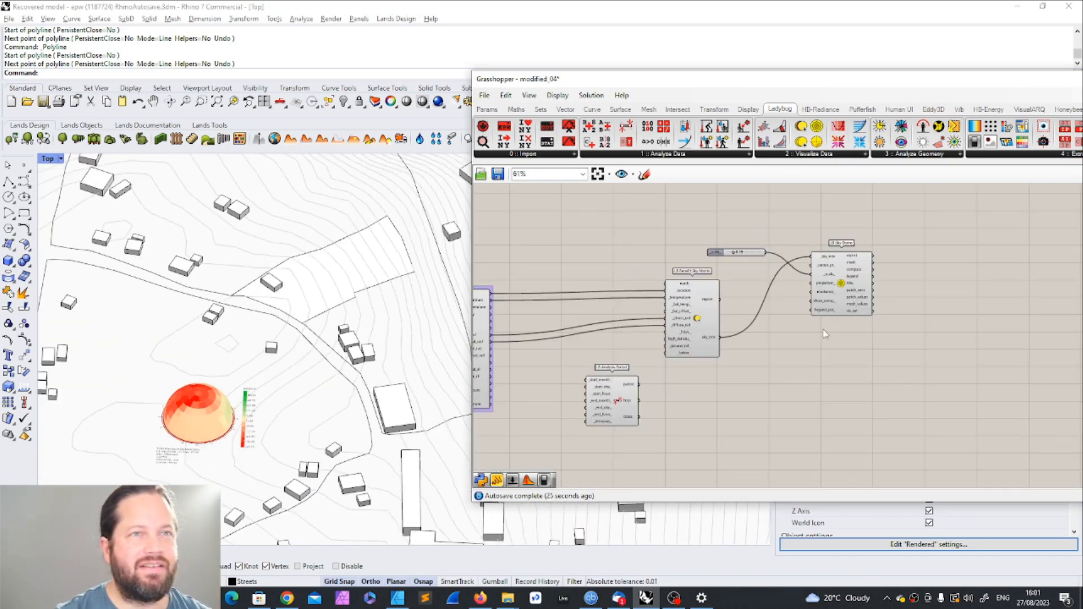
scroll(825, 333, up, 4)
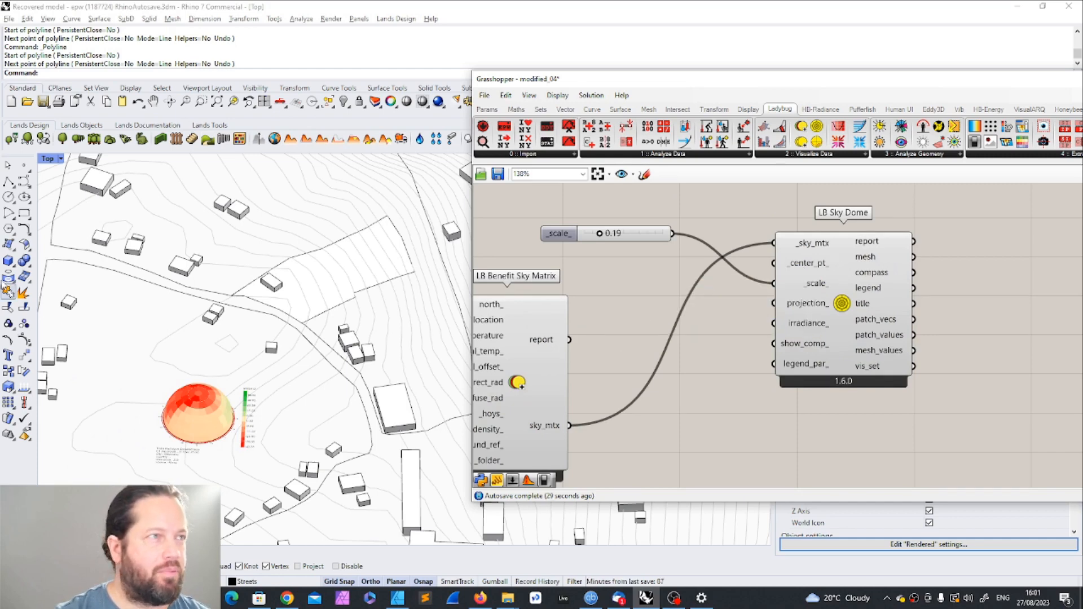
Step: Place a point object in Rhino on the corner vertex of the small building inside the plot
click(24, 166)
scroll(282, 255, up, 2)
scroll(290, 265, up, 3)
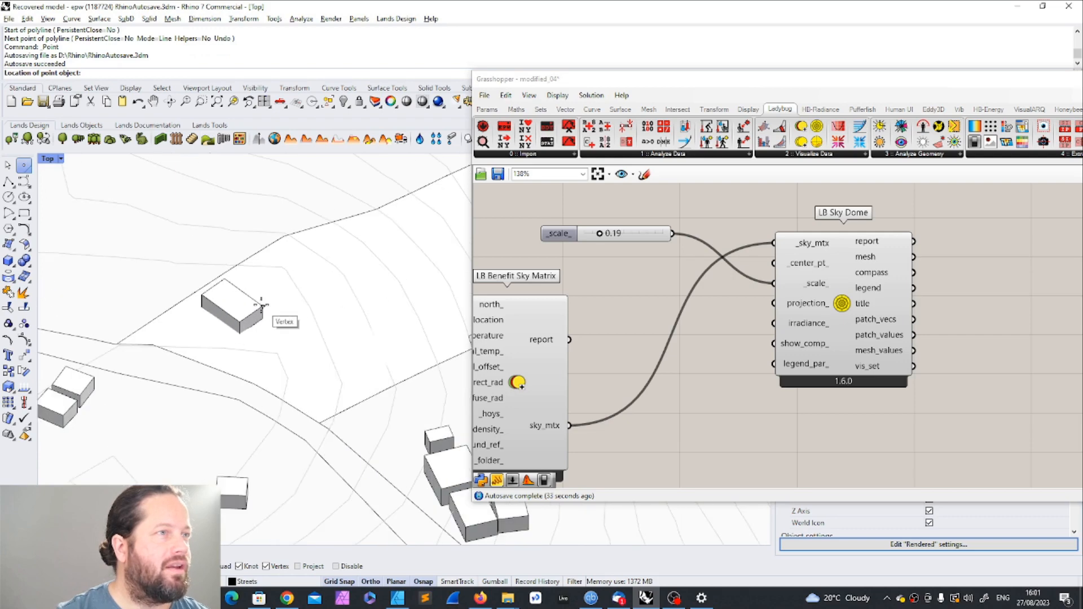
click(261, 305)
Step: Move the point from the building's corner onto the open ground of the plot beside it
click(263, 306)
click(24, 356)
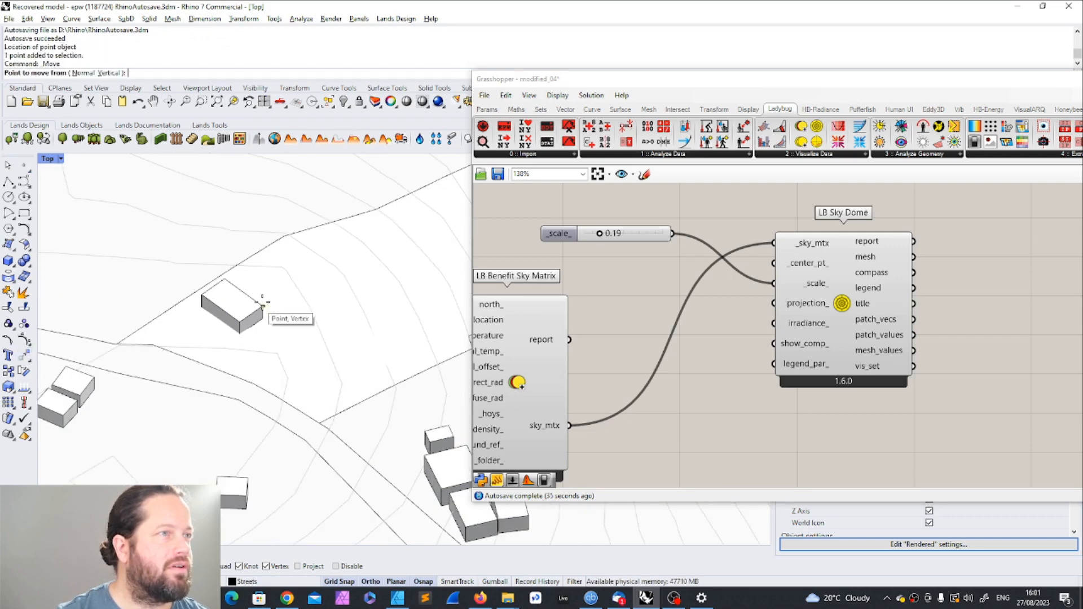
click(262, 305)
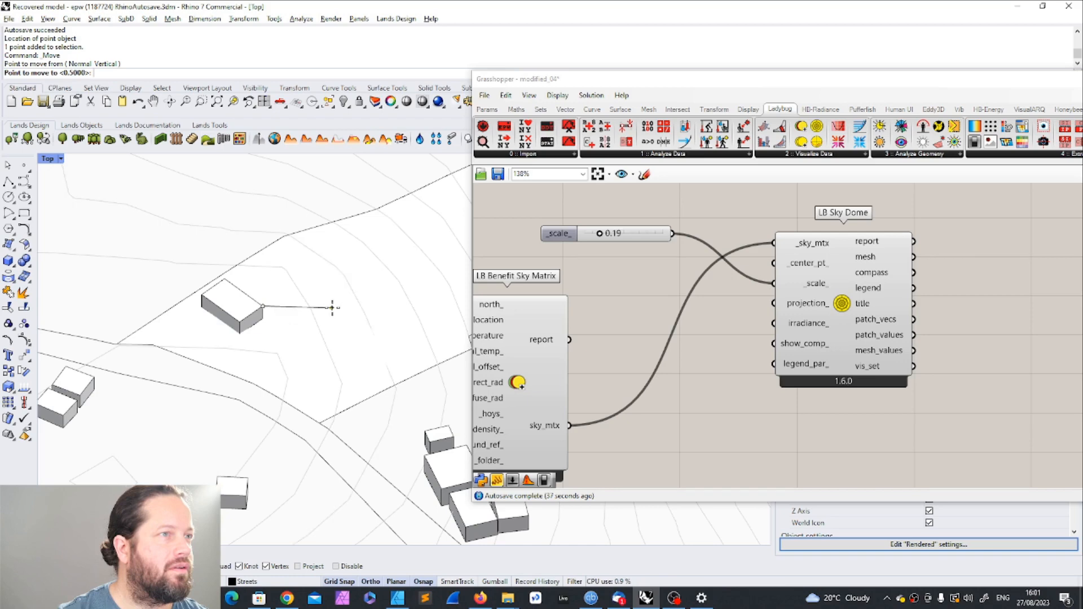
click(332, 307)
scroll(333, 316, down, 3)
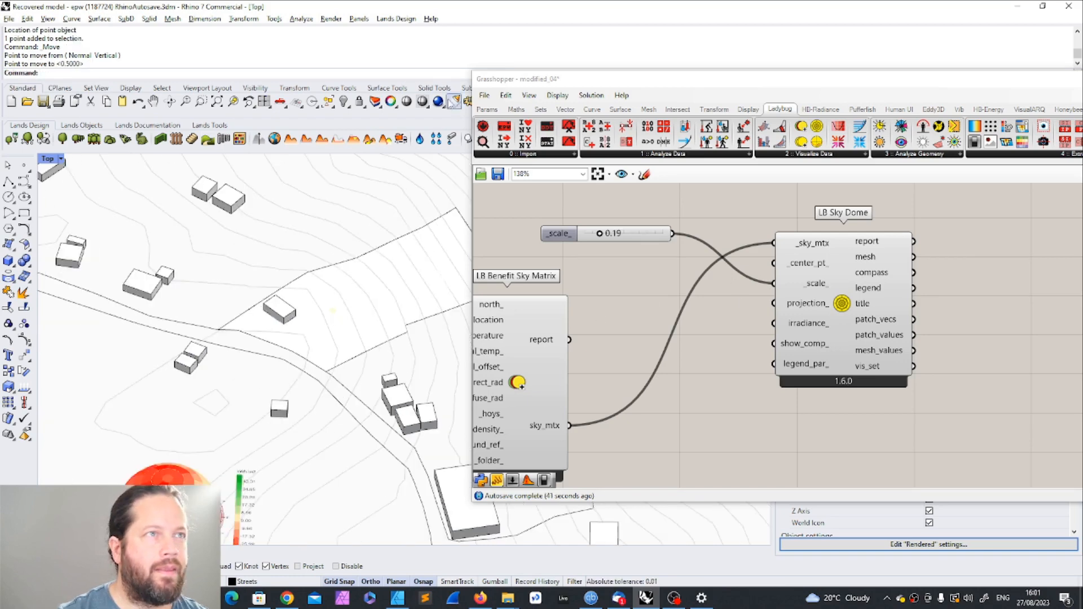
Step: Add a Point parameter, connect it to center_pt_ of LB Sky Dome, and assign the Rhino point on the plot to it
click(486, 109)
drag(665, 274, 773, 263)
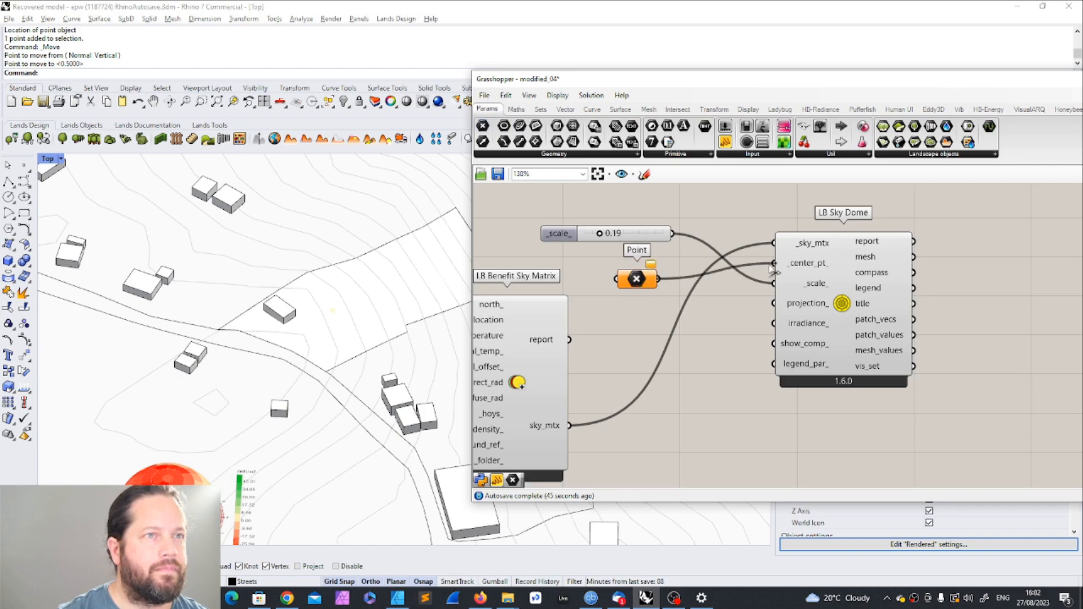
right_click(638, 277)
click(701, 446)
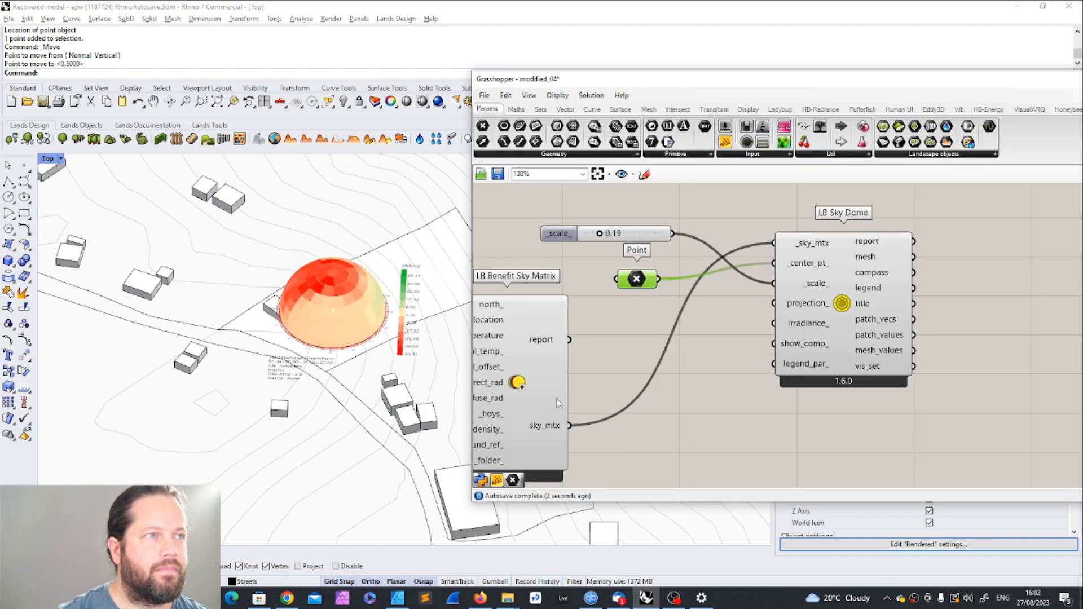
Step: Set the sky dome's _scale_ slider to 0.07 and switch the Rhino viewport to a plan view from the top
drag(602, 236, 593, 236)
right_drag(447, 280, 327, 336)
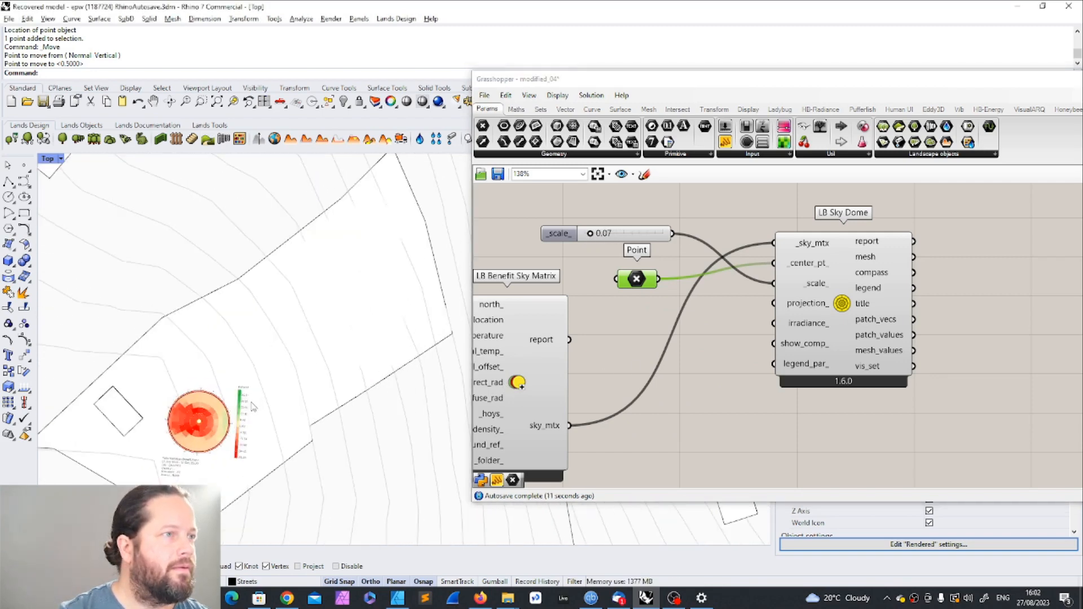
ctrl+shift+right_drag(249, 426, 260, 409)
click(50, 159)
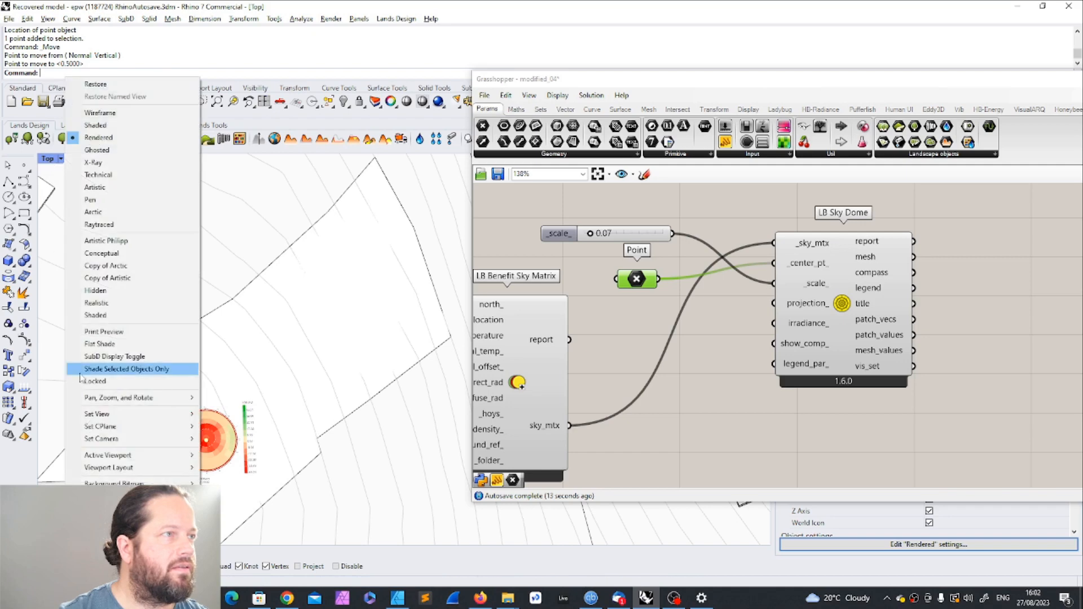
mouse_move(129, 417)
click(223, 430)
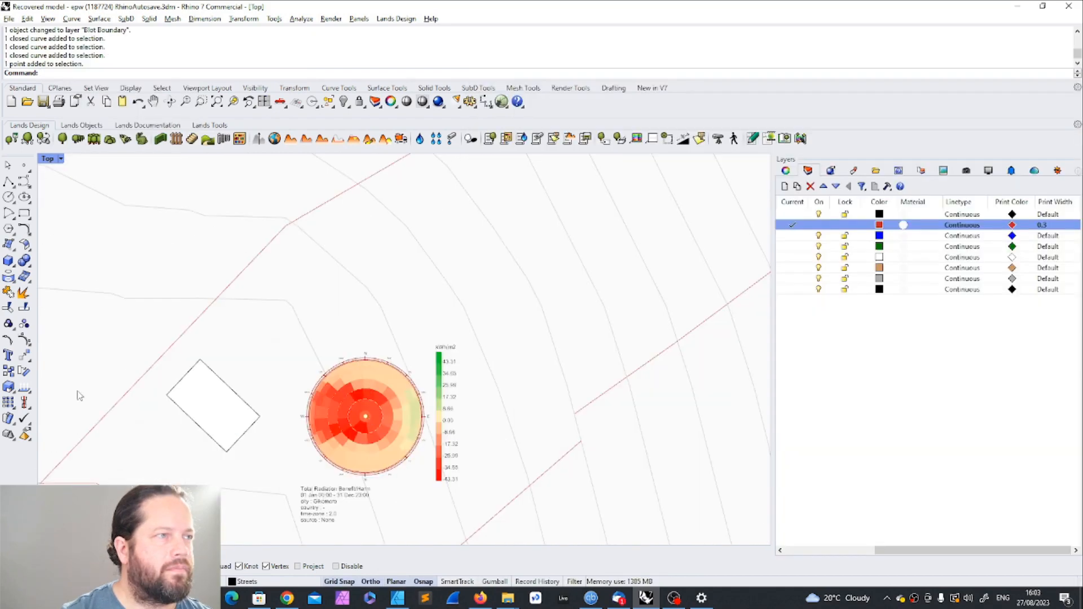
Step: Move the sky dome's center point straight north in the Rhino plan view, farther from the small building
text(Move)
key(Return)
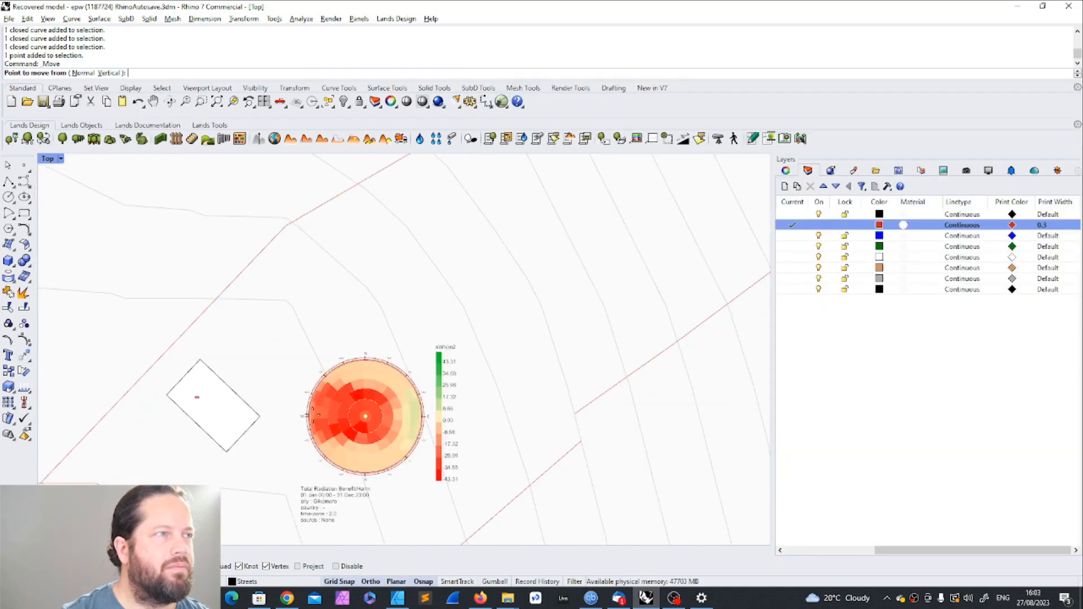
click(365, 415)
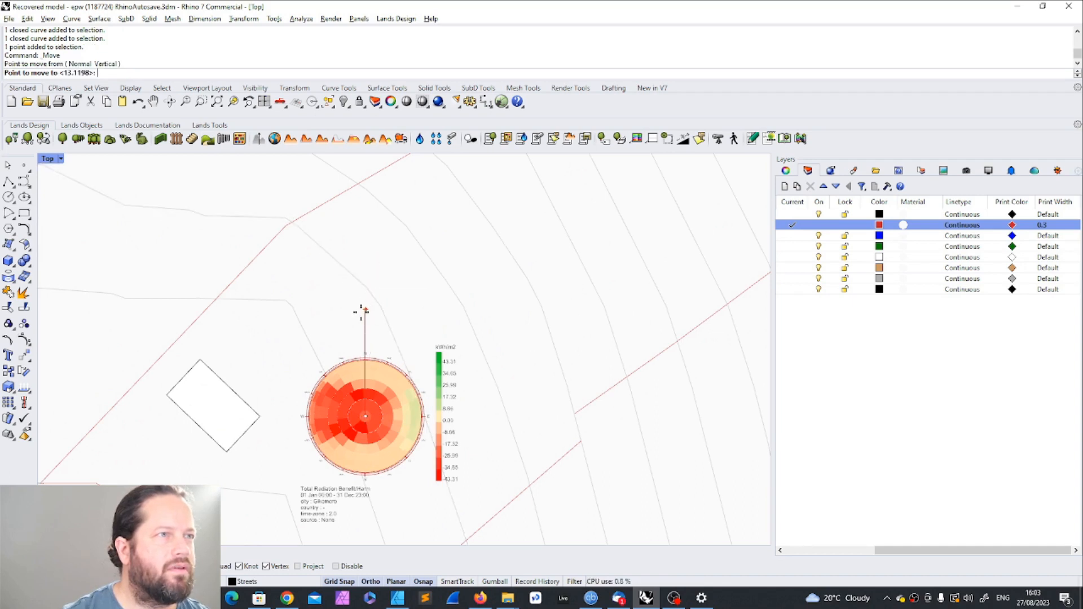
click(363, 310)
scroll(360, 311, up, 2)
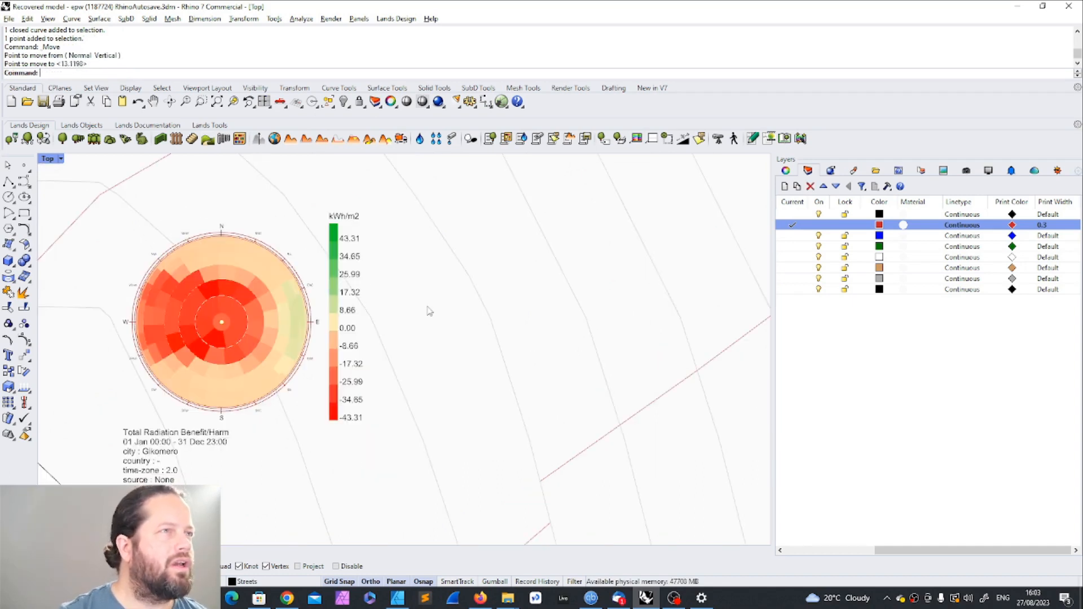
Step: Orbit to a perspective view and examine the sky dome's radiation benefit and harm patches against its kWh/m2 legend
click(169, 103)
drag(254, 191, 340, 199)
scroll(361, 277, down, 7)
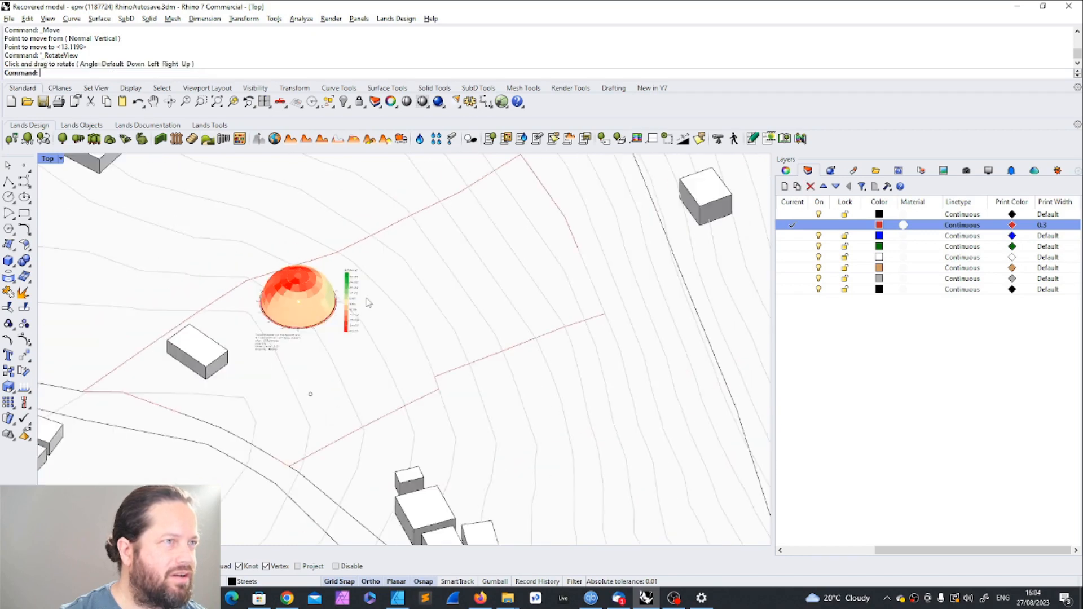
scroll(368, 303, up, 5)
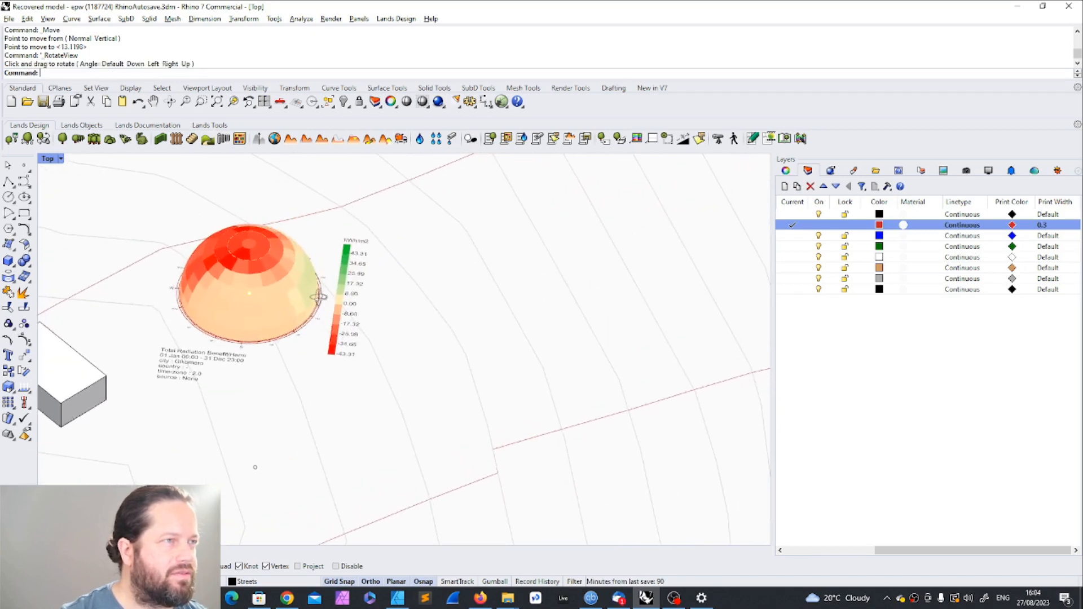
scroll(241, 266, up, 3)
right_drag(264, 272, 307, 265)
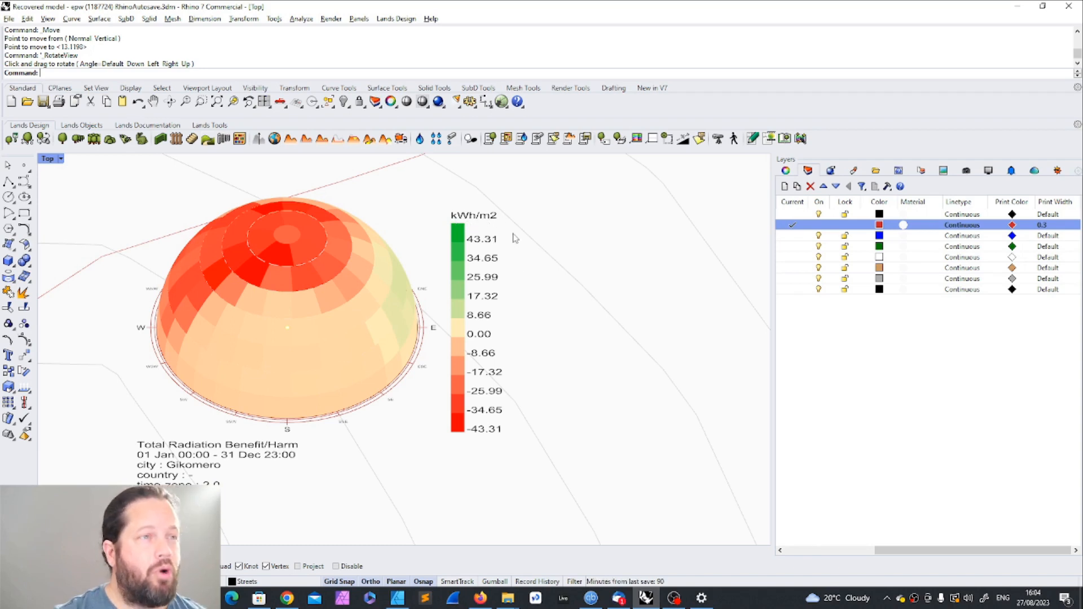
right_drag(510, 391, 370, 386)
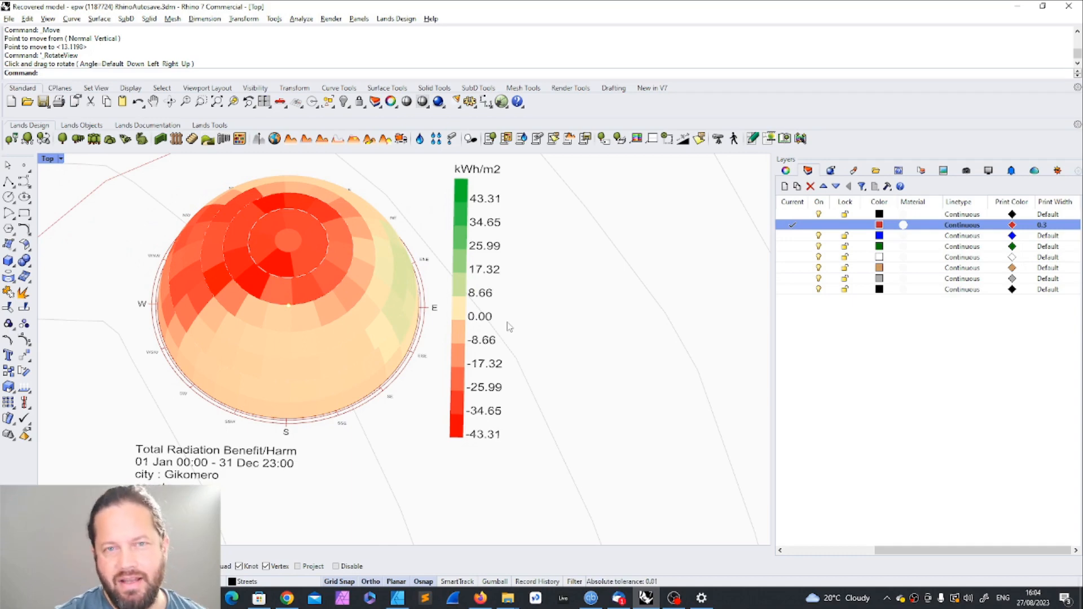
right_drag(507, 436, 472, 332)
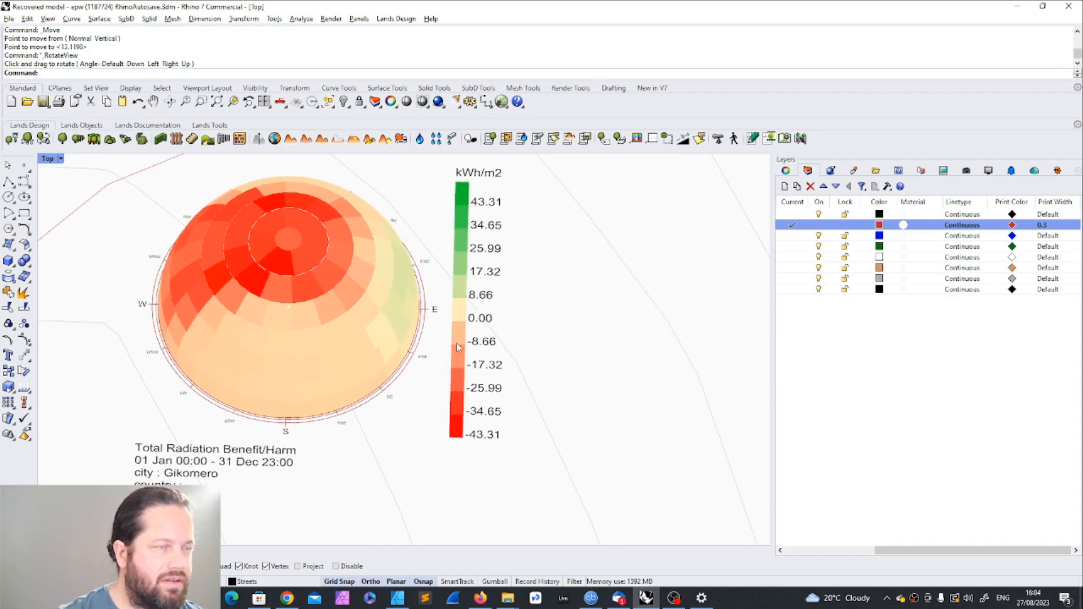
right_drag(492, 356, 429, 375)
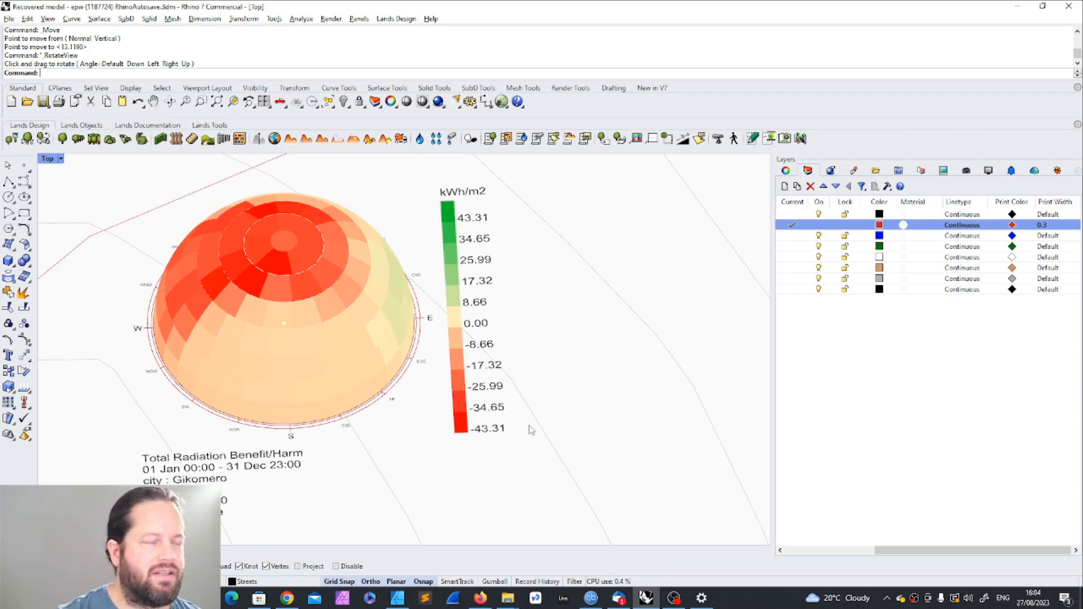
right_drag(366, 406, 357, 406)
mouse_move(475, 390)
right_down()
mouse_move(239, 333)
mouse_move(409, 341)
mouse_move(459, 380)
right_up()
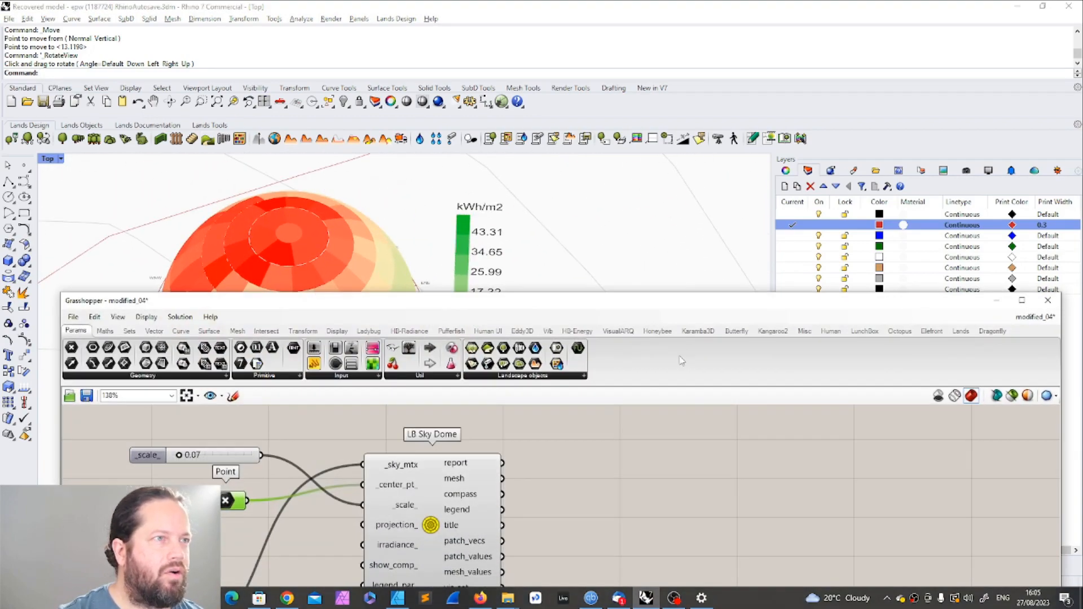
Step: Place the Grasshopper window beside the dome view and rearrange LB Sky Dome, its Point parameter and _scale_ slider away from LB Benefit Sky Matrix
drag(575, 303, 912, 165)
click(959, 315)
scroll(668, 316, down, 4)
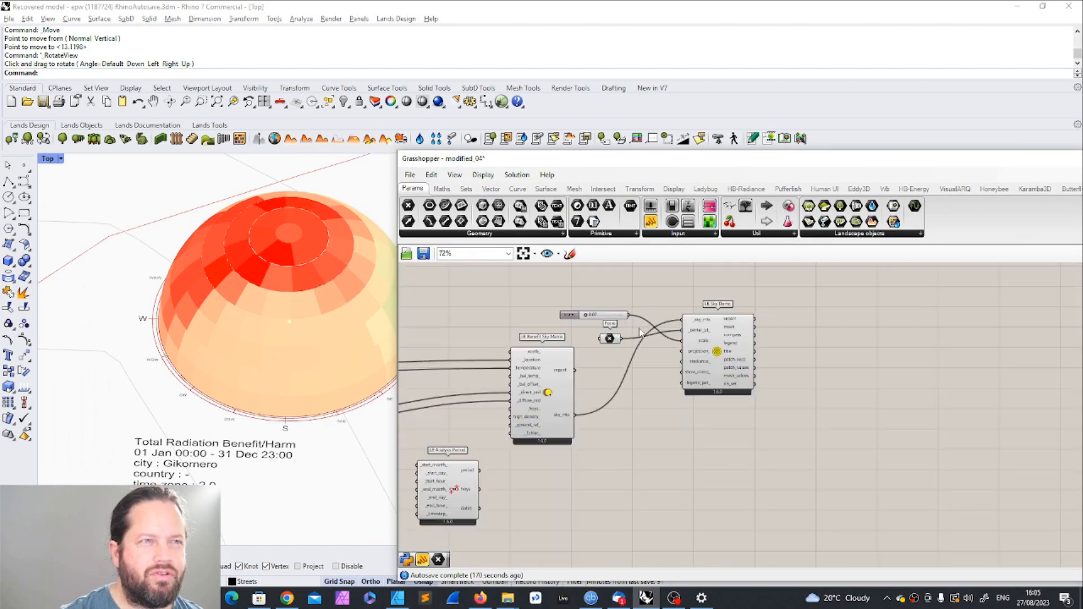
scroll(664, 318, up, 3)
drag(505, 278, 922, 468)
drag(780, 404, 907, 405)
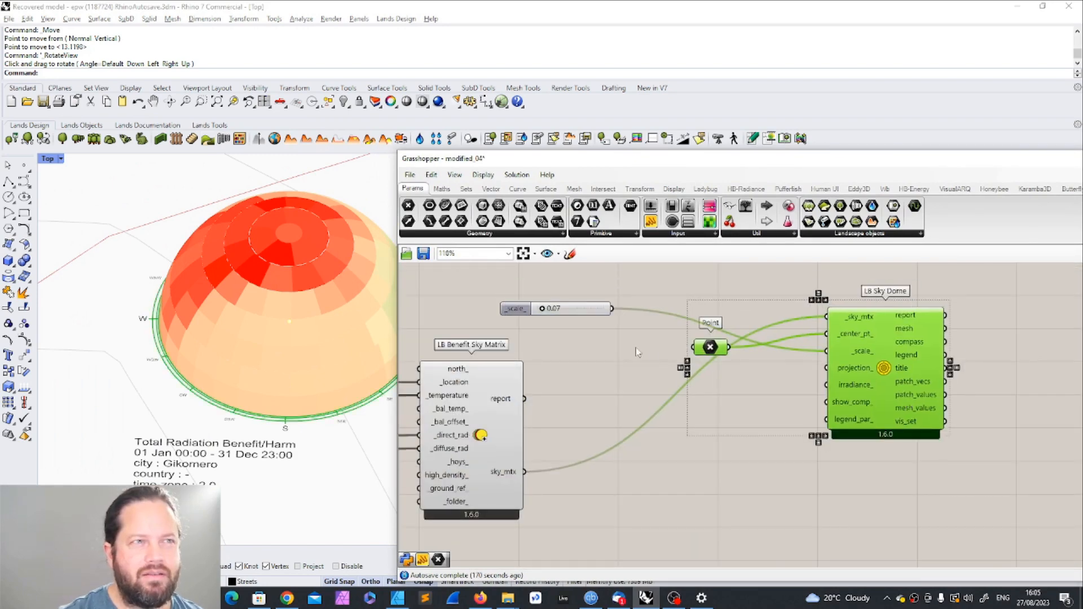
click(576, 312)
drag(584, 312, 694, 310)
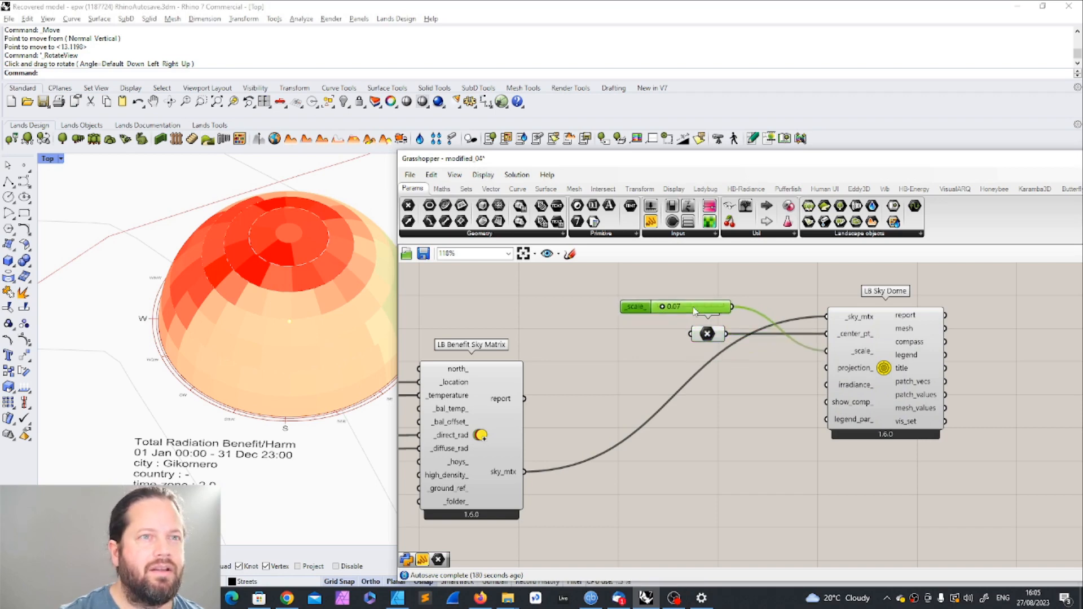
click(990, 375)
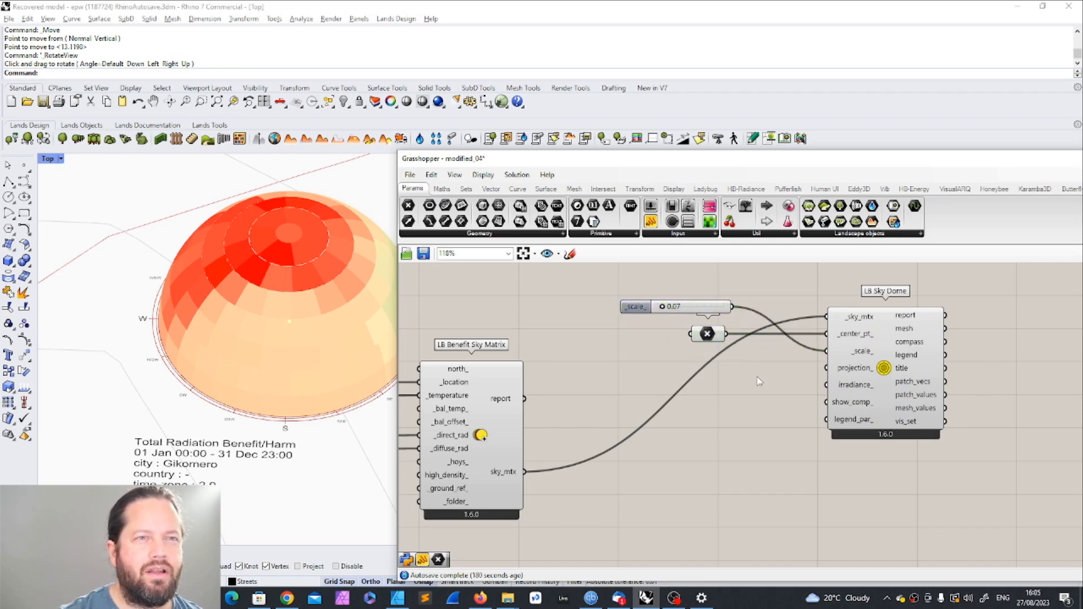
Step: Add a panel containing "Orthographic" and connect it to projection_ of LB Sky Dome to flatten the dome
scroll(759, 380, up, 1)
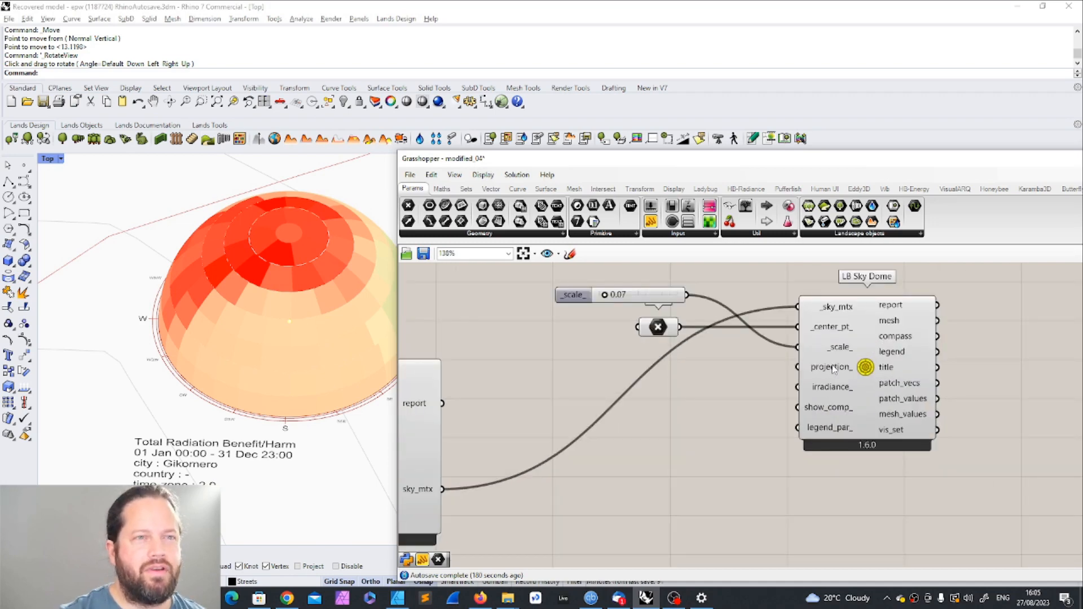
mouse_move(834, 370)
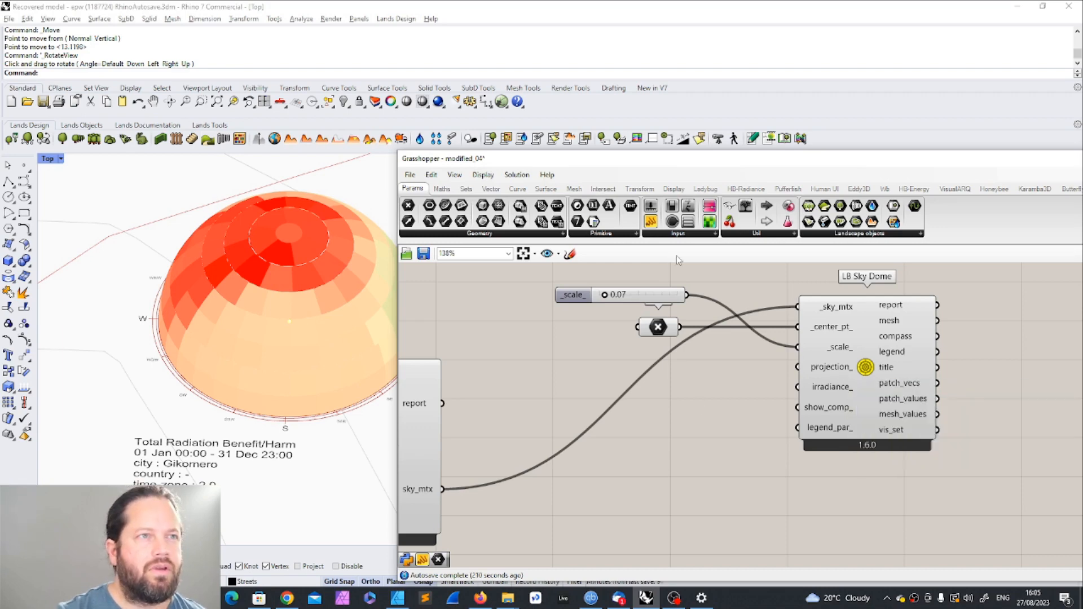
click(650, 226)
click(689, 426)
click(725, 427)
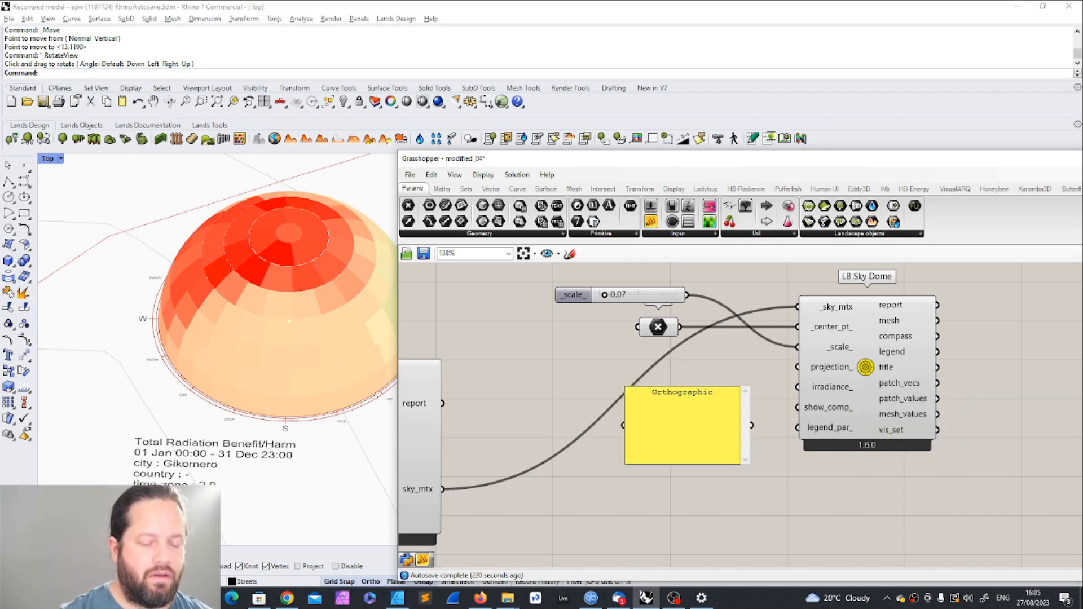
click(757, 399)
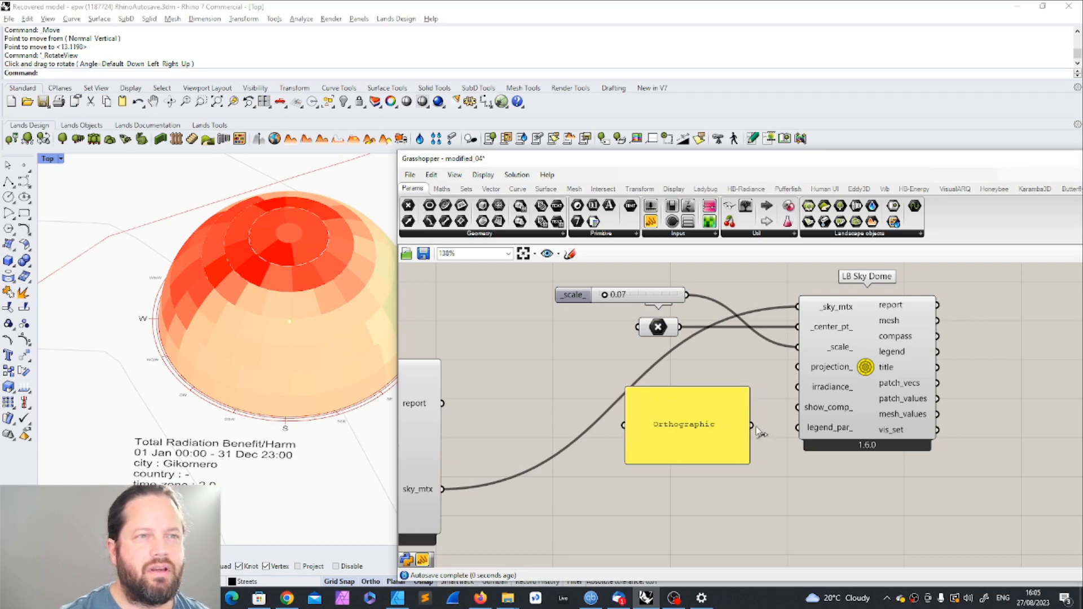
drag(751, 425, 797, 368)
mouse_move(229, 348)
right_down()
mouse_move(242, 447)
mouse_move(236, 285)
mouse_move(240, 337)
right_up()
scroll(239, 421, up, 3)
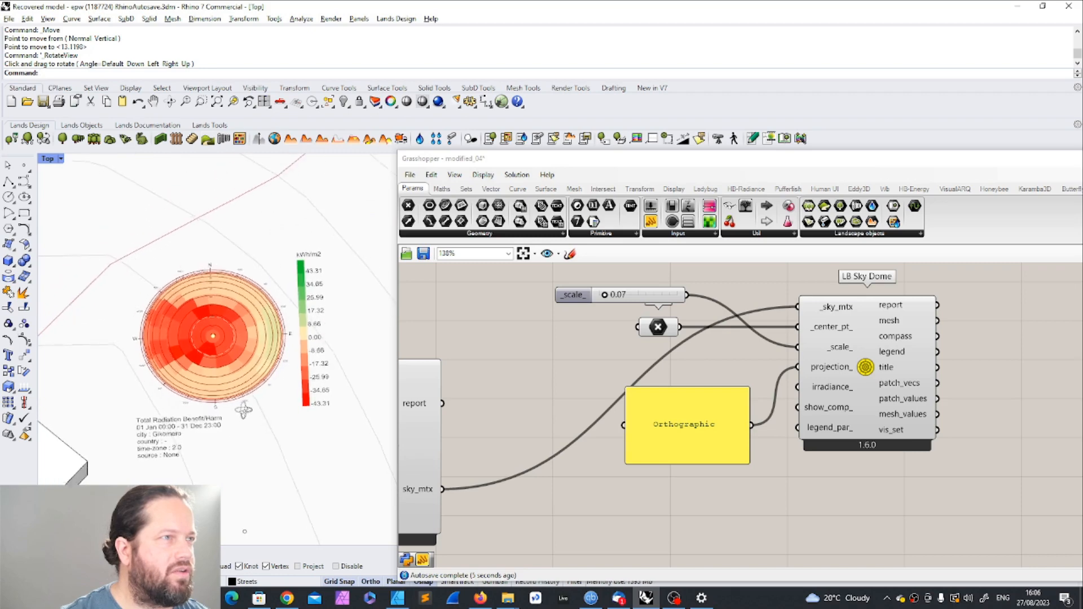
scroll(270, 393, down, 3)
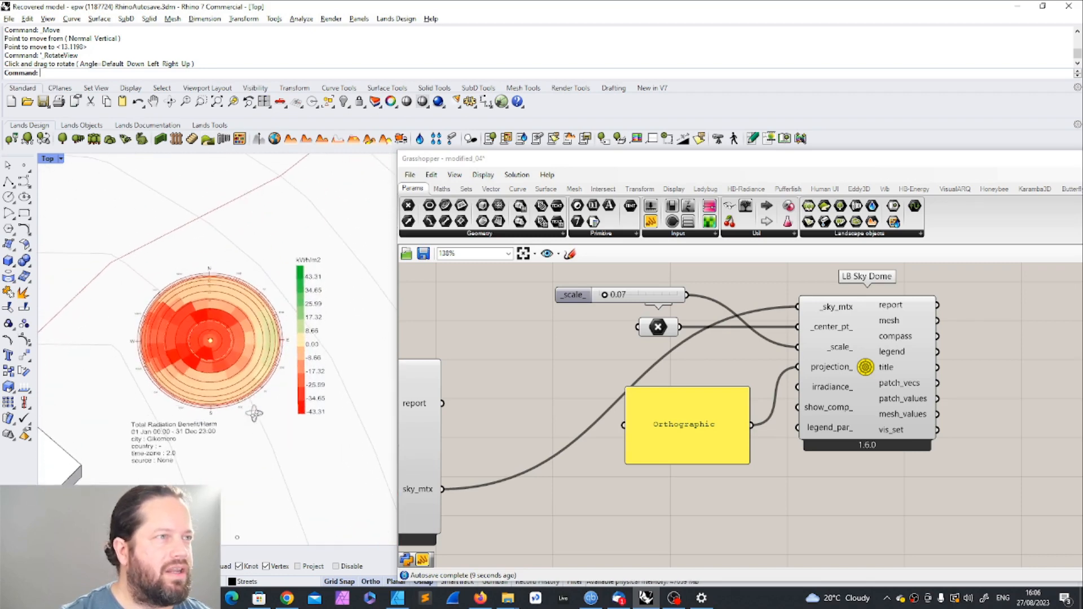
scroll(233, 300, up, 4)
scroll(233, 300, down, 3)
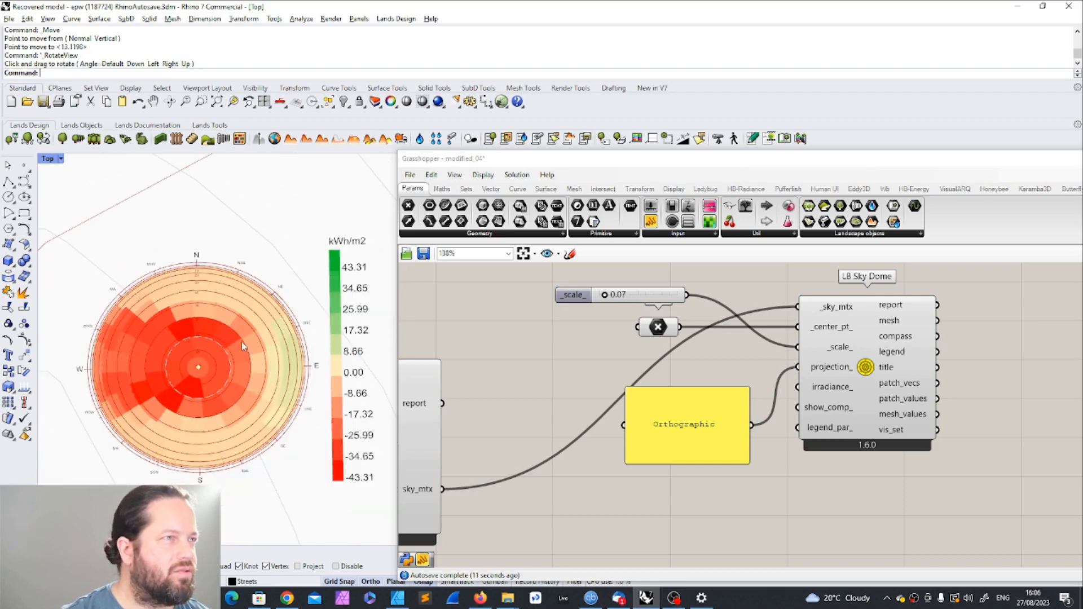
ctrl+shift+right_drag(240, 429, 234, 375)
Step: Shrink the Orthographic panel and duplicate LB Sky Dome with its slider, Point parameter and panel below the original
drag(704, 387, 723, 372)
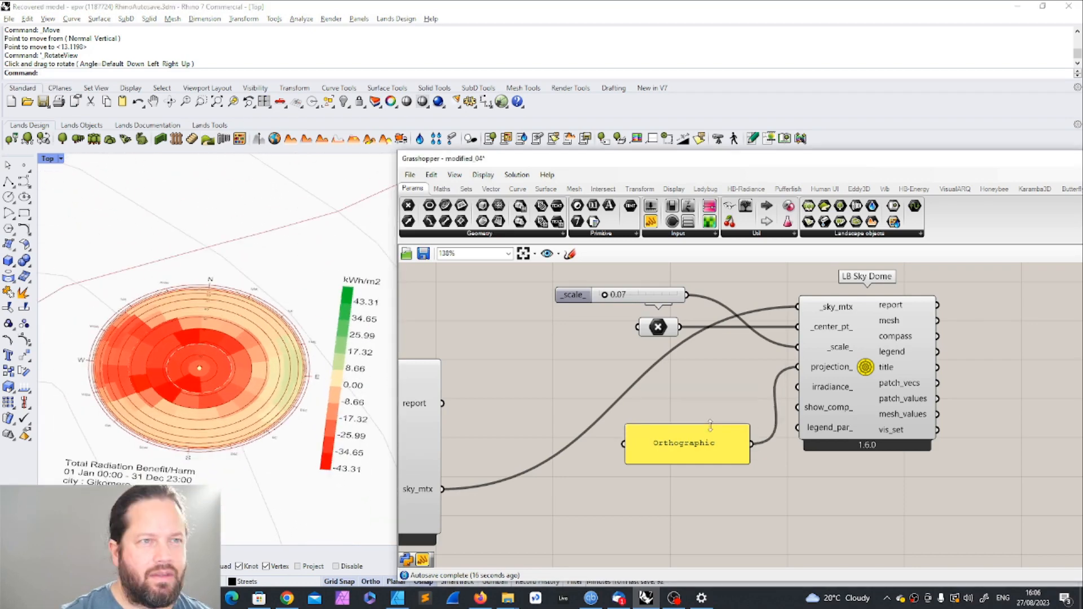
scroll(705, 375, down, 3)
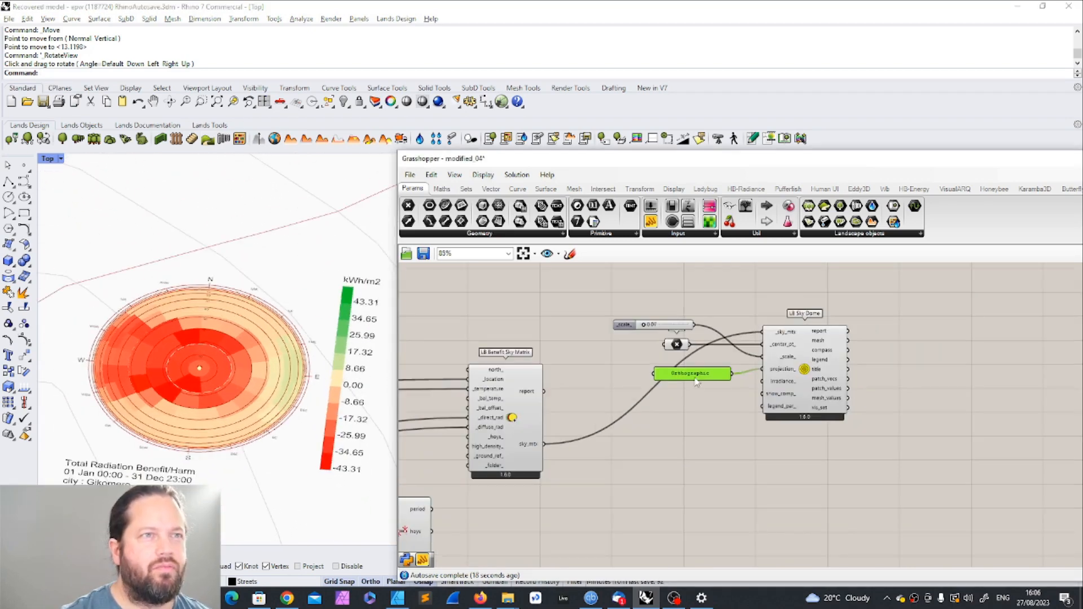
drag(597, 277, 914, 475)
key(ctrl+c)
key(ctrl+v)
drag(819, 444, 813, 488)
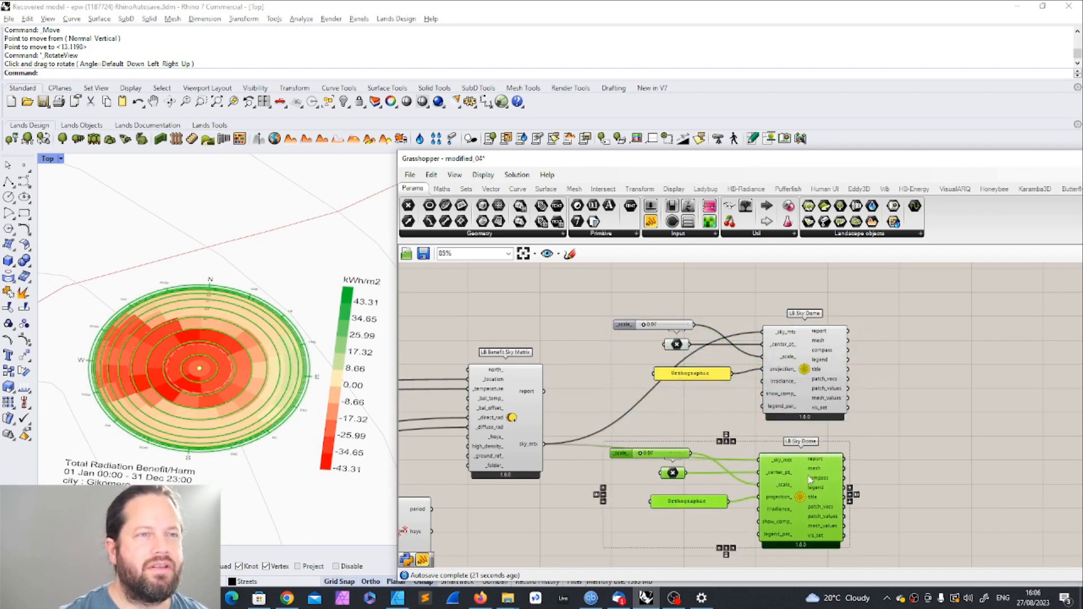
click(719, 482)
Step: Copy the center point in Rhino, assign the copy to the duplicate dome's Point parameter, and delete the duplicate's Orthographic panel
scroll(689, 474, up, 2)
right_drag(689, 473, 747, 417)
scroll(205, 380, down, 4)
right_drag(205, 380, 150, 381)
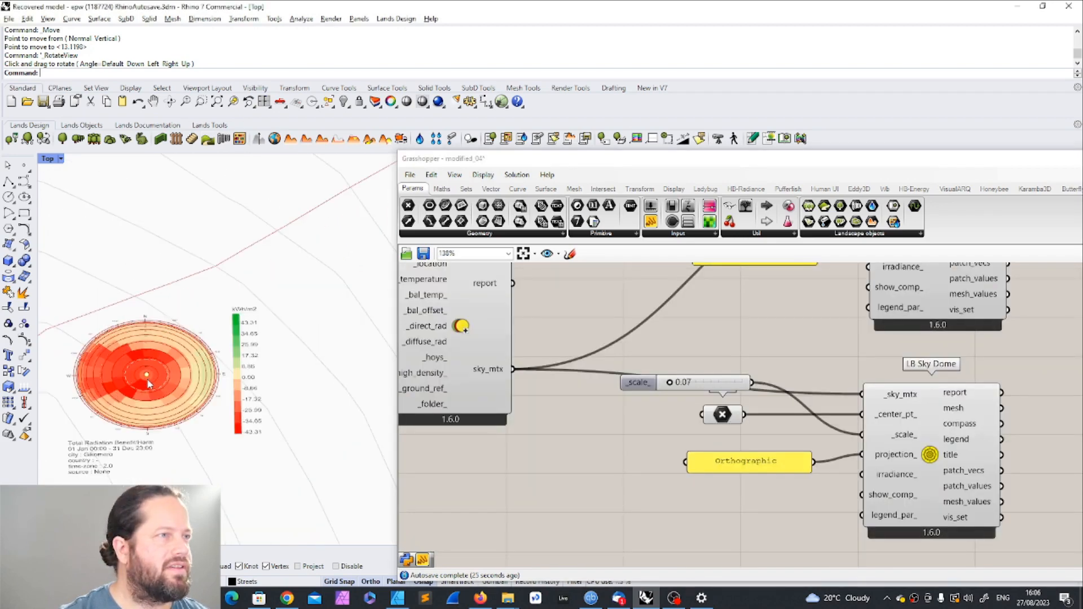
click(9, 371)
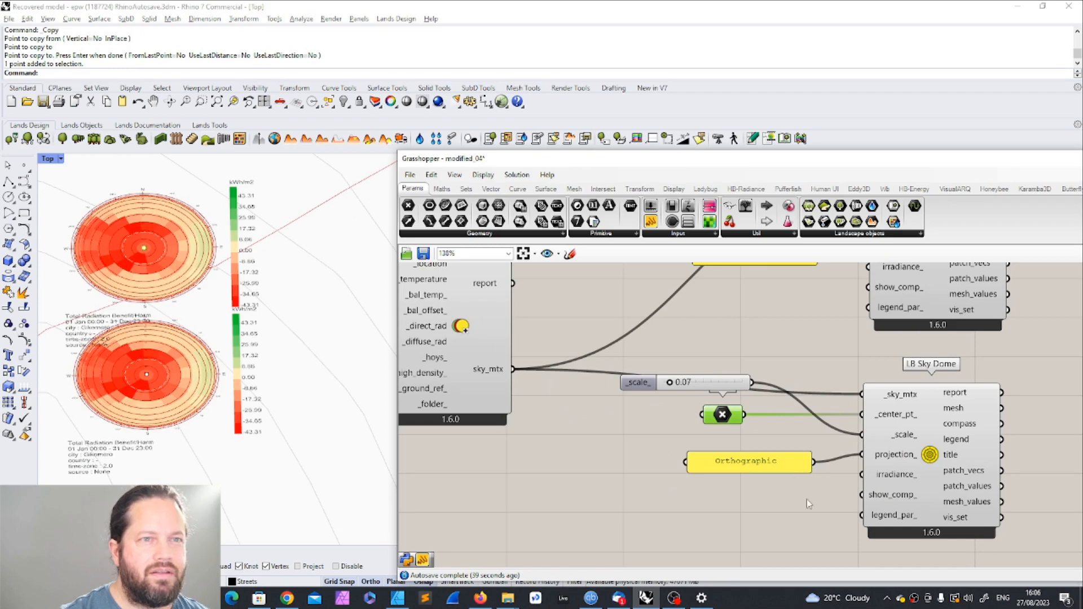
click(786, 465)
key(Delete)
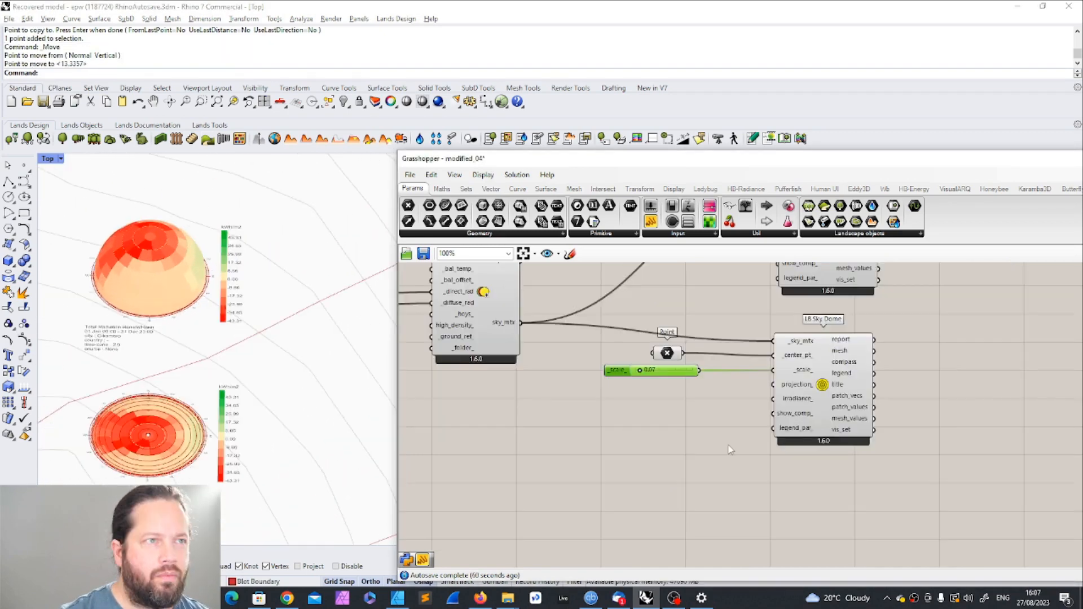
Step: Add a whole-number slider with a range of 1 to 12 beside LB Analysis Period
scroll(693, 411, down, 3)
scroll(693, 411, up, 4)
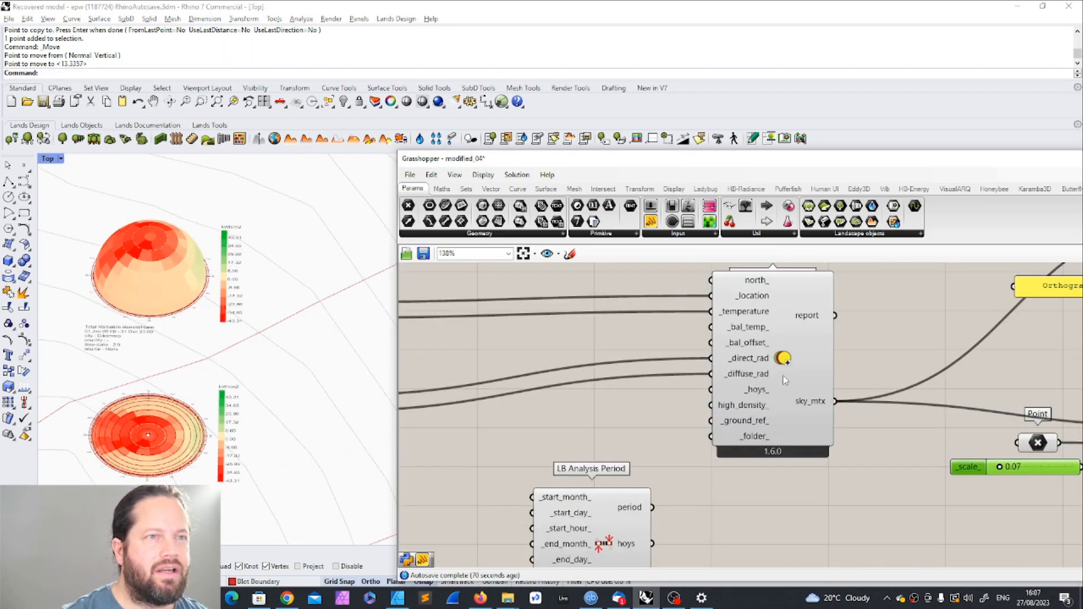
scroll(784, 380, down, 1)
mouse_move(761, 393)
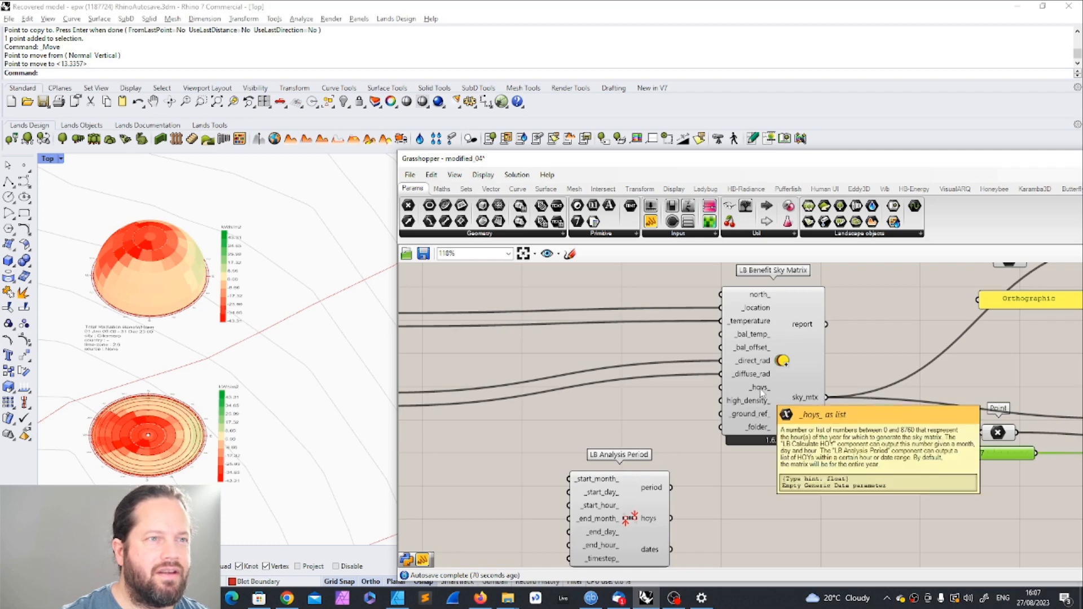
scroll(718, 482, down, 1)
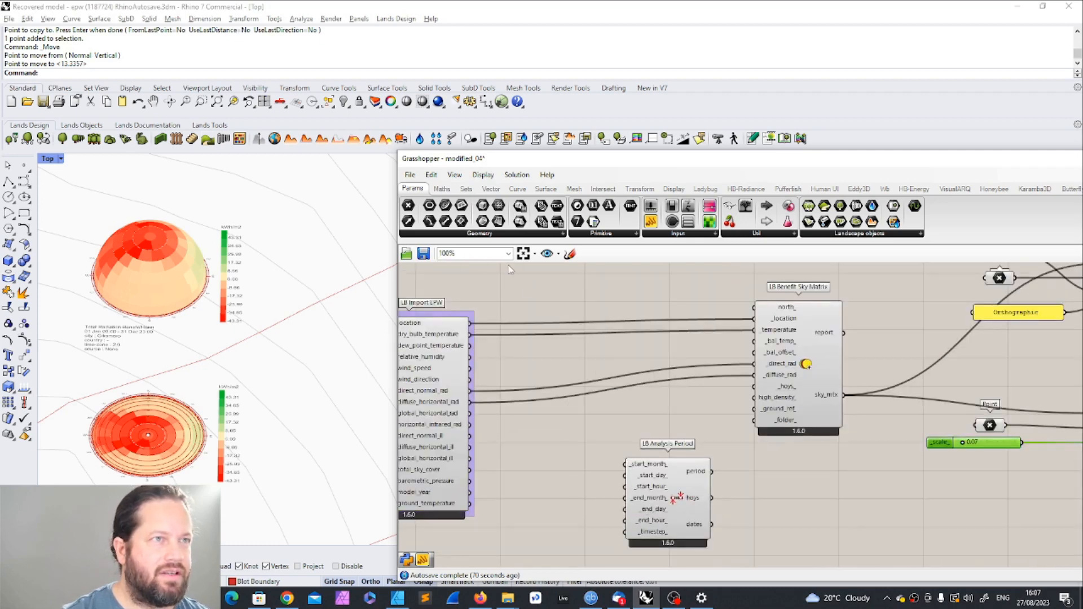
drag(661, 210, 563, 457)
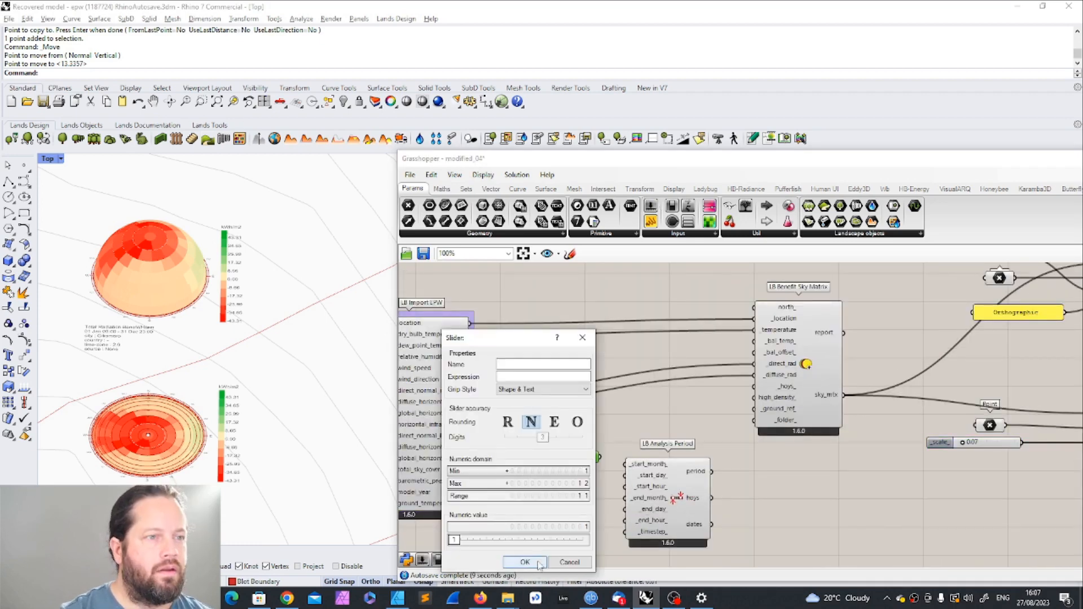
click(537, 563)
scroll(590, 478, up, 3)
scroll(576, 431, down, 1)
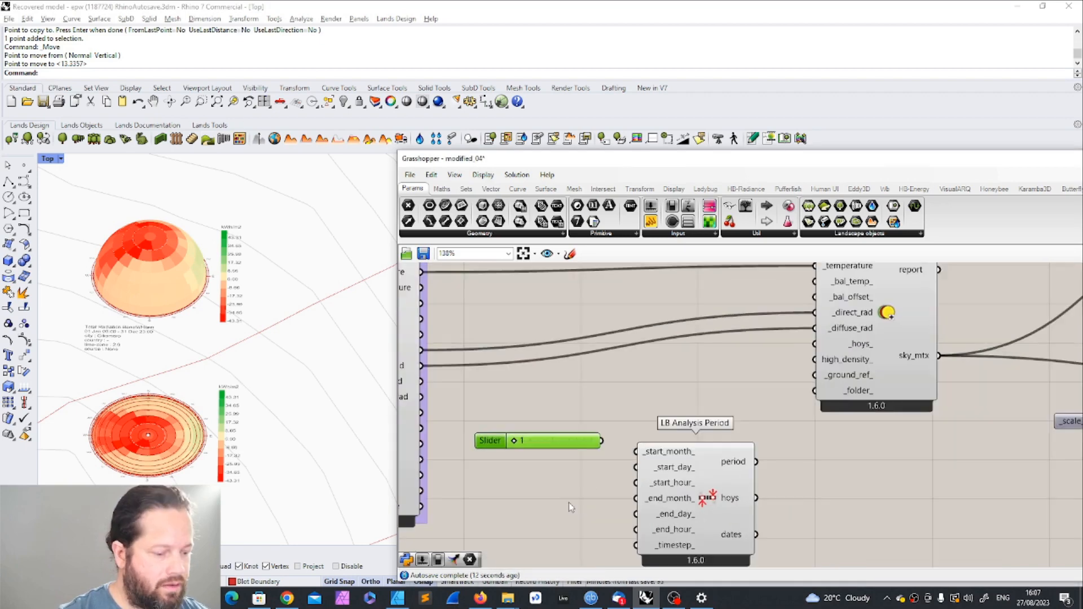
Step: Duplicate the month slider and connect the two sliders to _start_month_ and _end_month_ of LB Analysis Period
key(ctrl+c)
key(ctrl+v)
drag(574, 451, 635, 498)
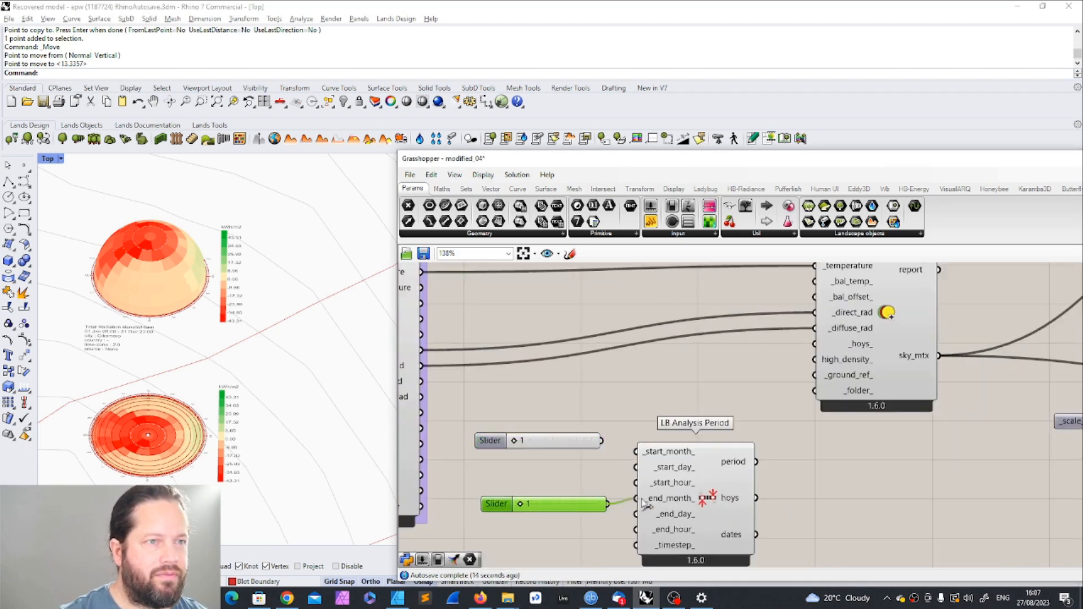
drag(601, 440, 636, 451)
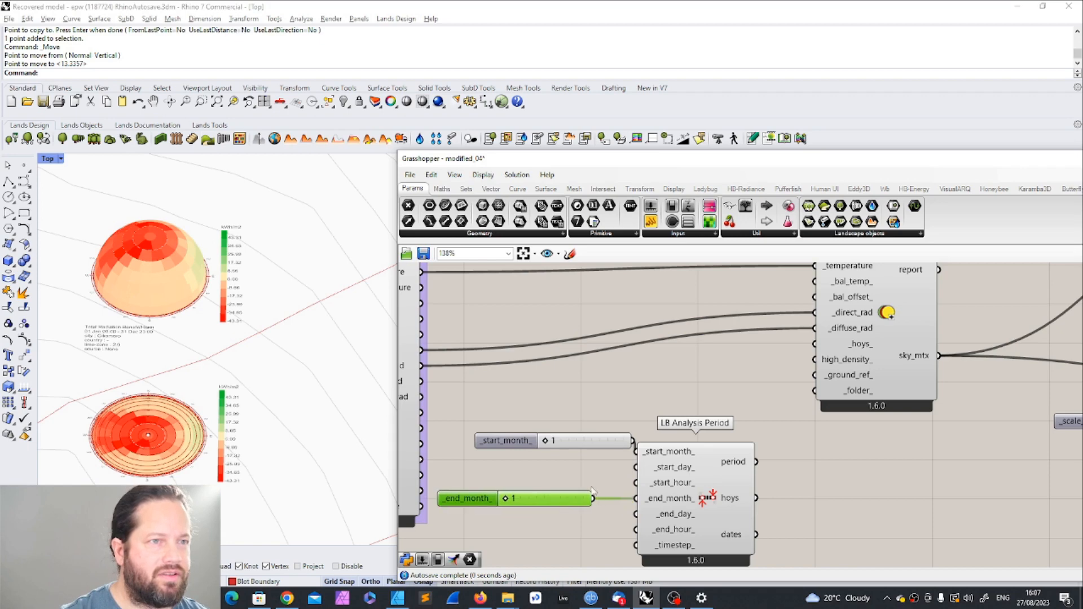
click(593, 441)
scroll(588, 442, down, 2)
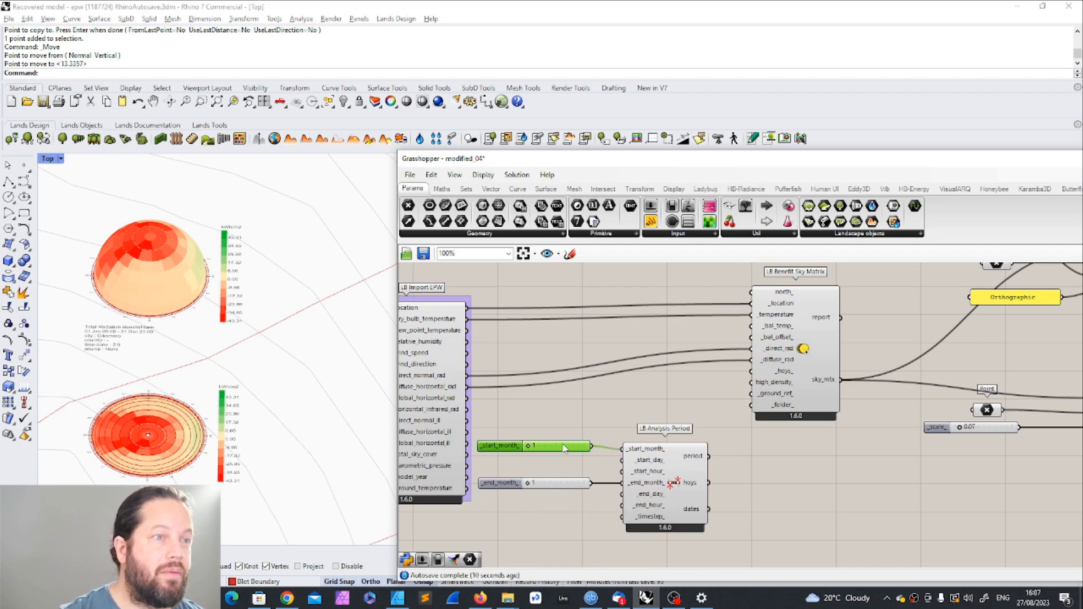
Step: Try an end month of 2 on the end month slider and return it to 1
click(564, 485)
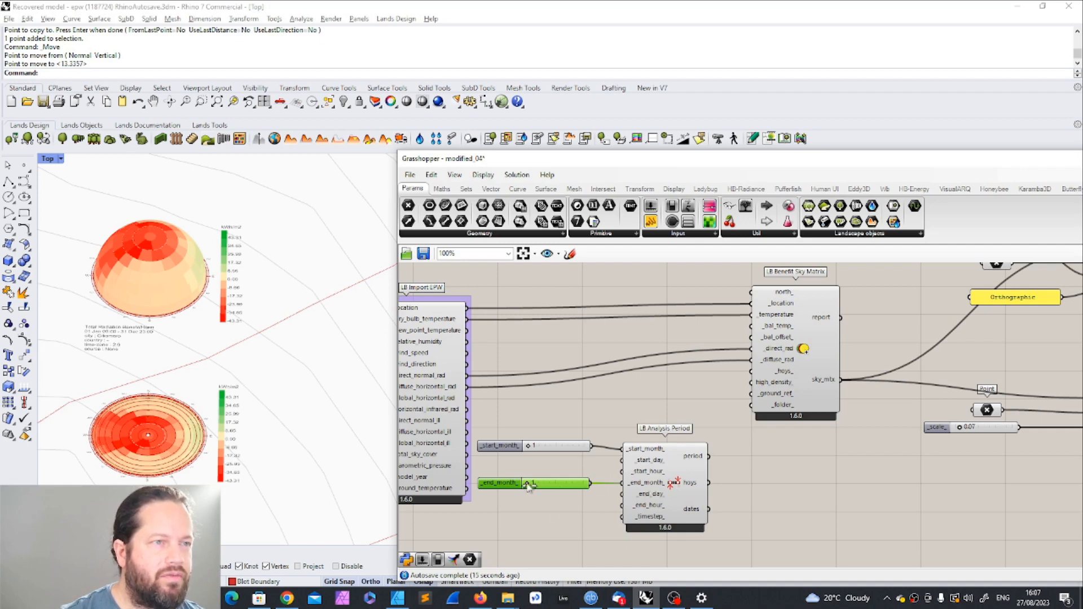
drag(527, 483, 533, 485)
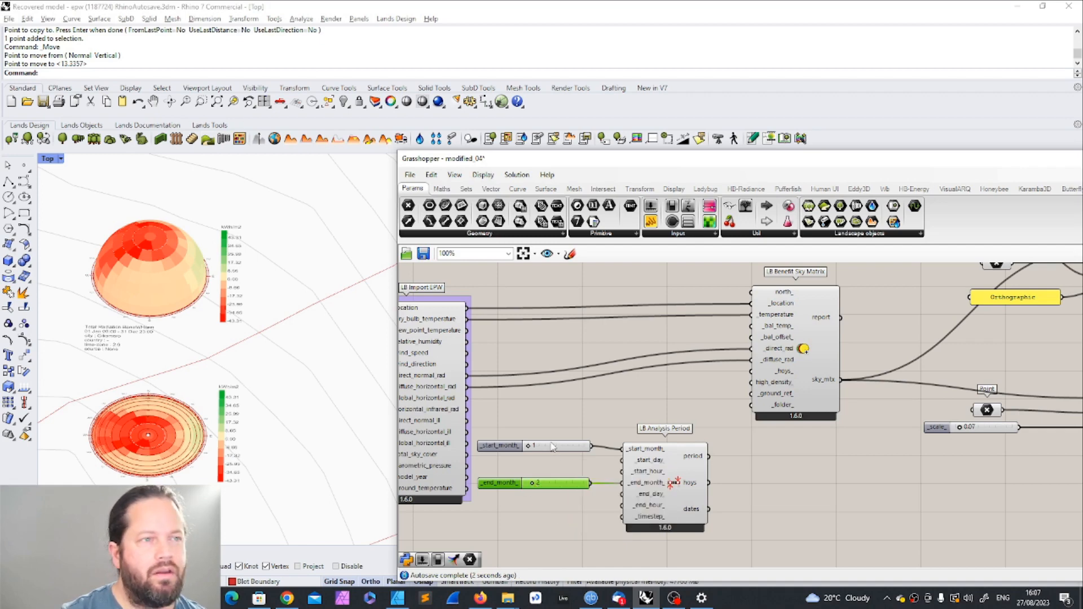
click(512, 447)
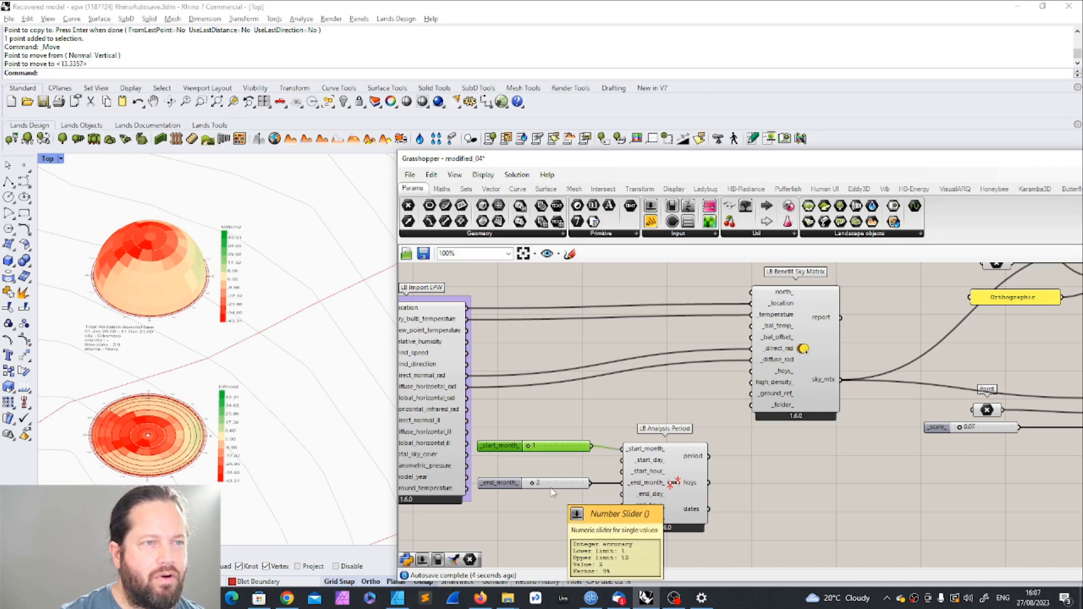
drag(564, 484, 566, 488)
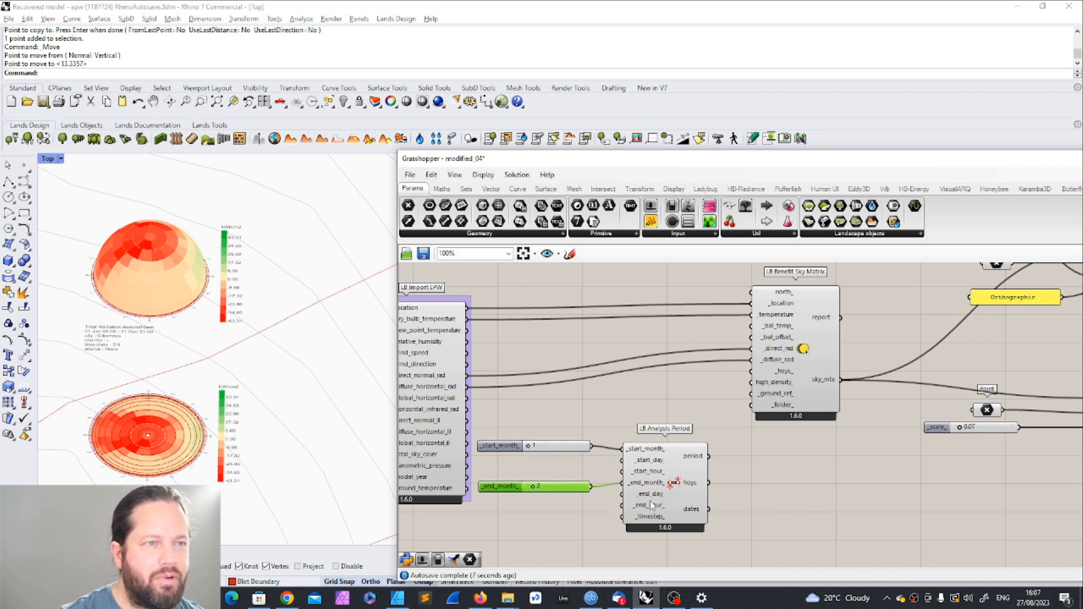
mouse_move(649, 501)
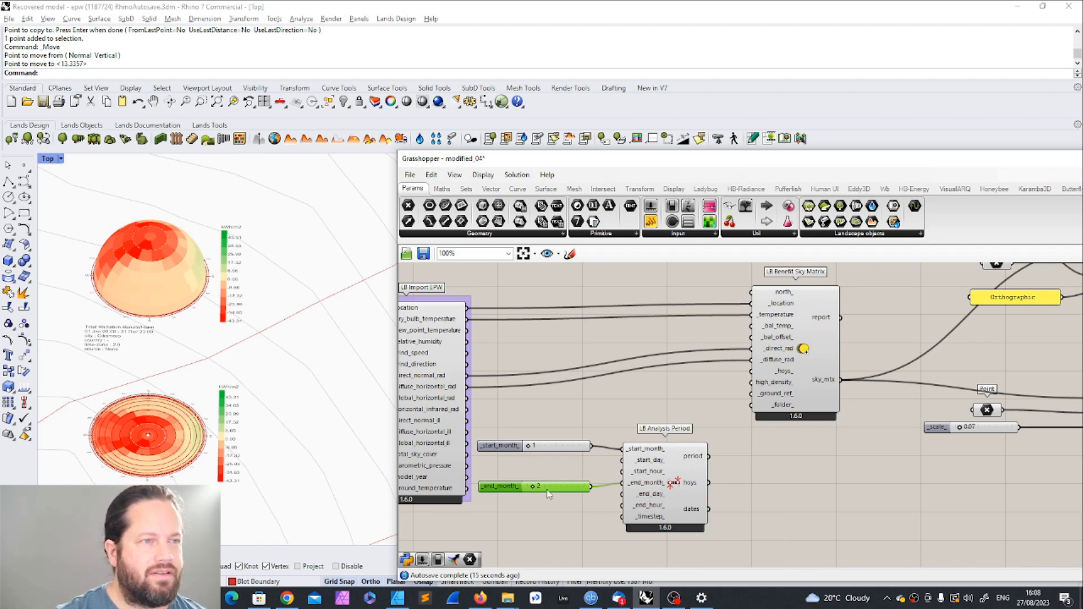
drag(532, 488, 527, 488)
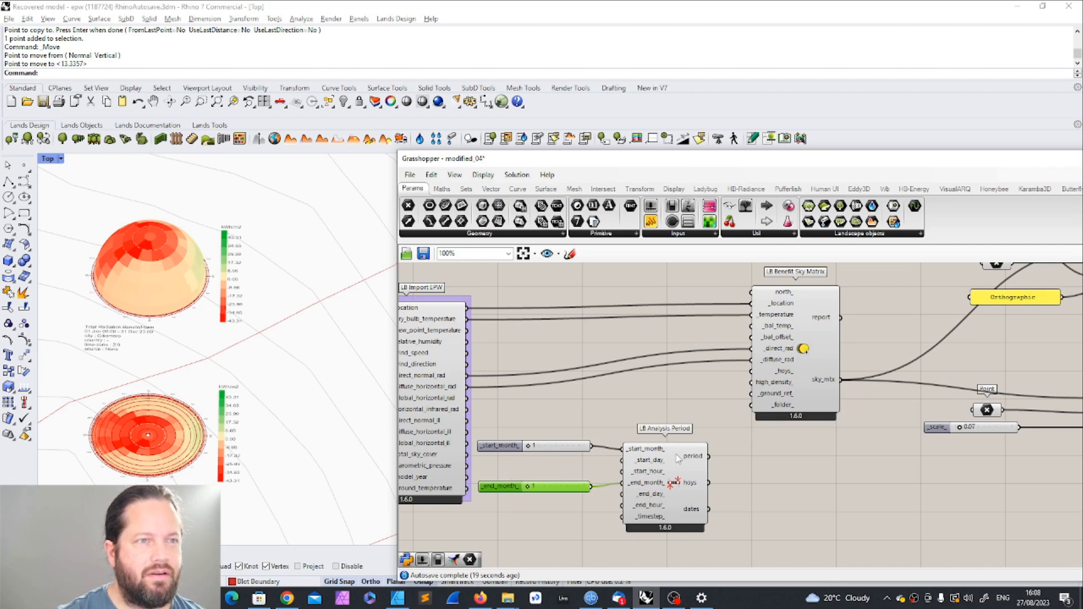
Step: Connect the hoys output of LB Analysis Period to the _hoys_ input of LB Benefit Sky Matrix and check the domes in Rhino
mouse_move(699, 461)
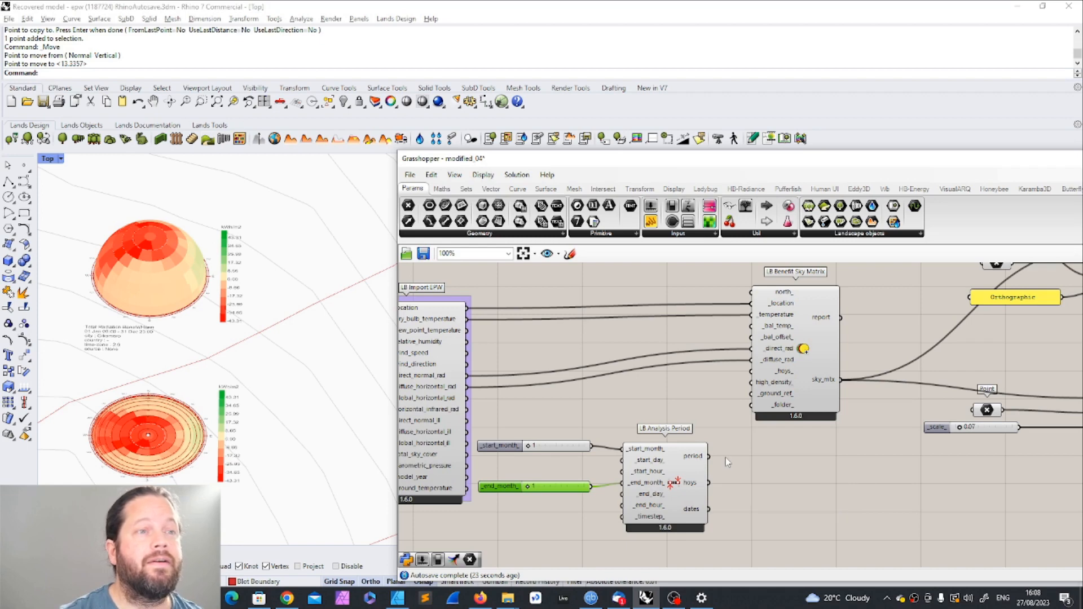
mouse_move(689, 486)
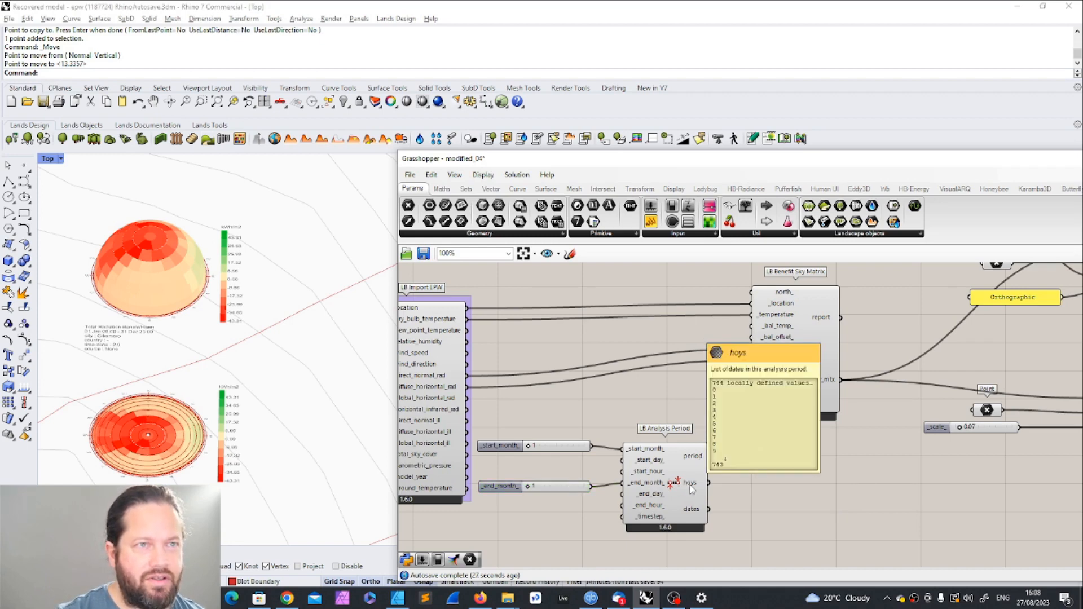
drag(708, 483, 751, 371)
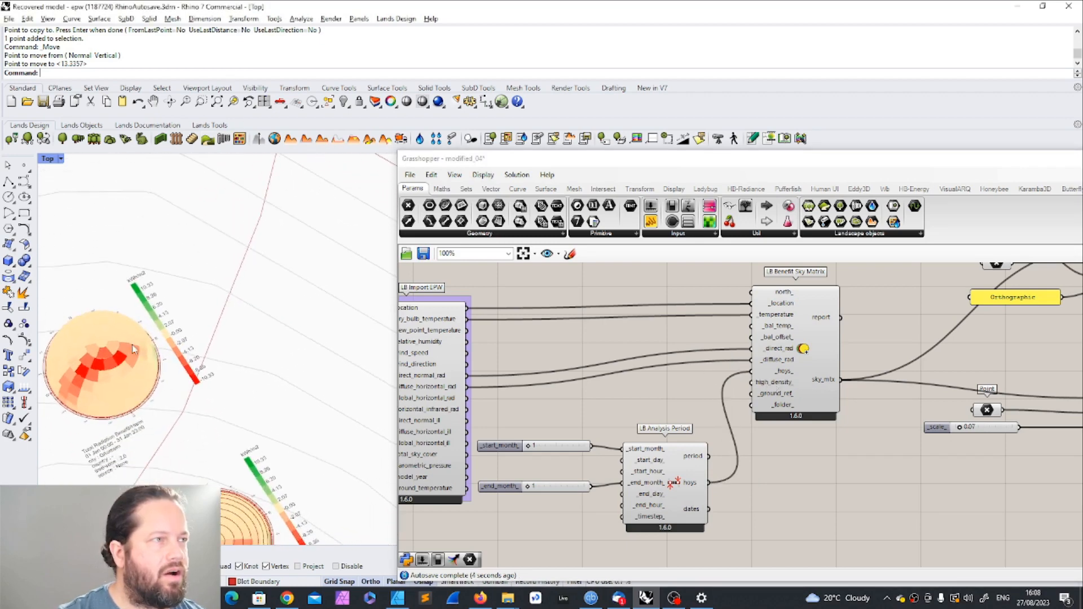
scroll(285, 365, down, 6)
right_drag(277, 451, 224, 523)
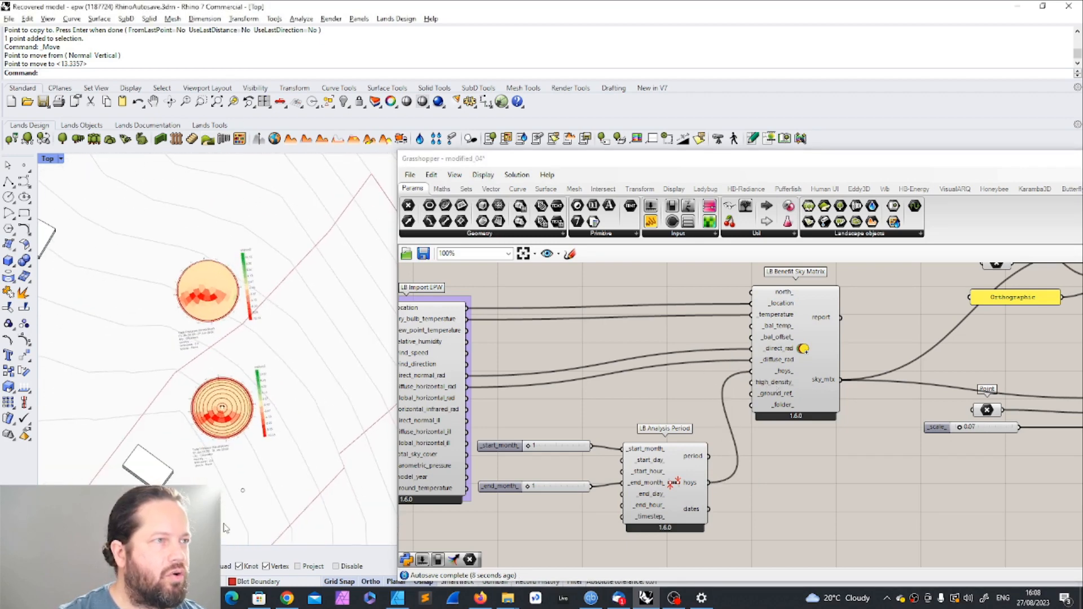
scroll(205, 271, up, 7)
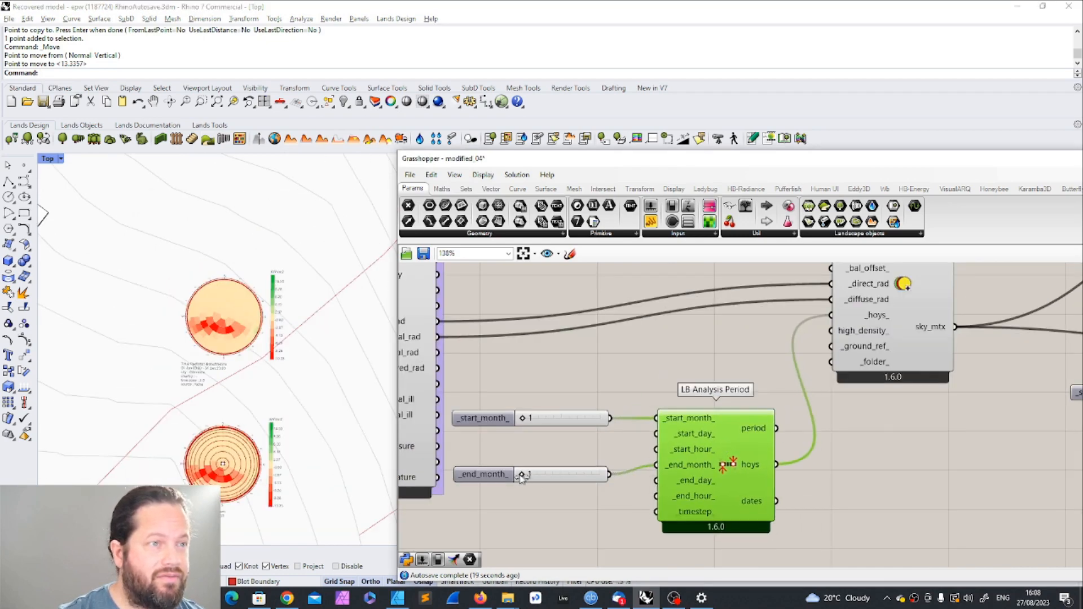
Step: Raise the analysis period's end month to 12
drag(521, 476, 549, 475)
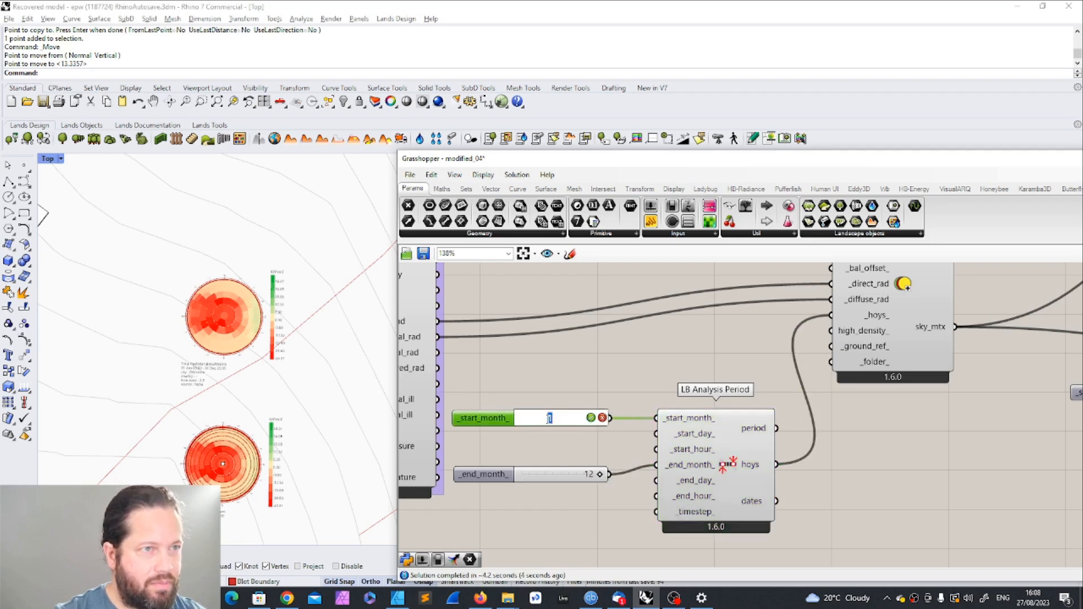
double_click(496, 475)
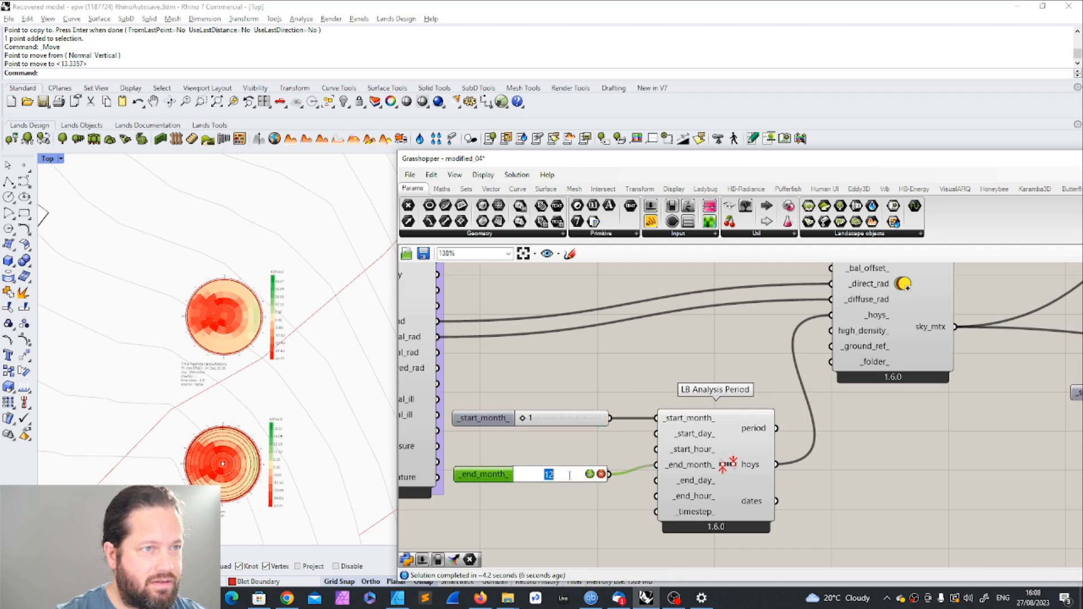
key(Return)
Step: Limit the analysis period to summer by setting the start month to 6 and the end month to 8
double_click(572, 418)
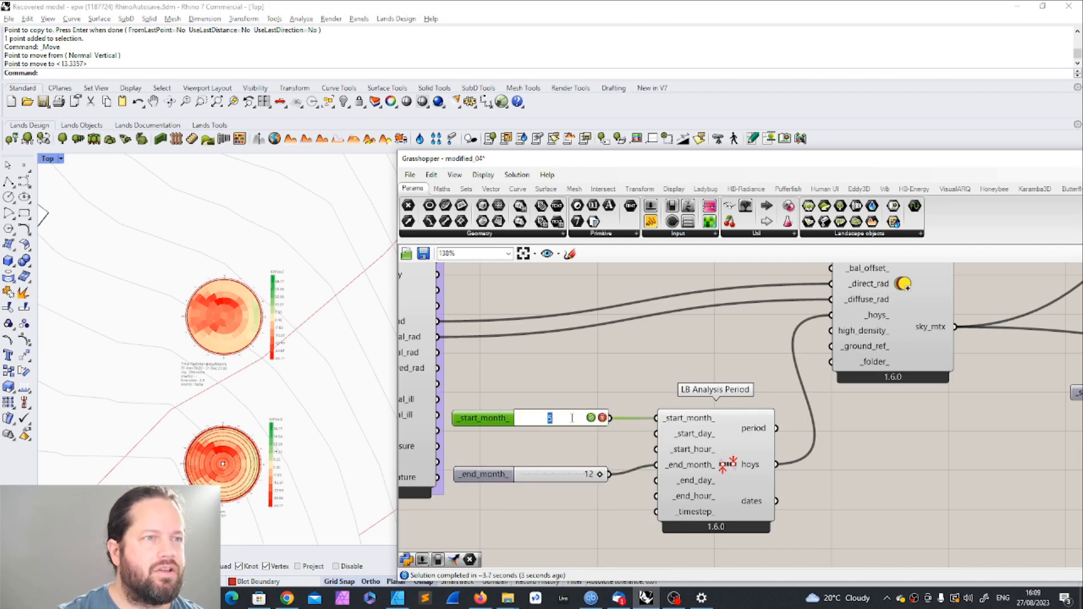
text(6)
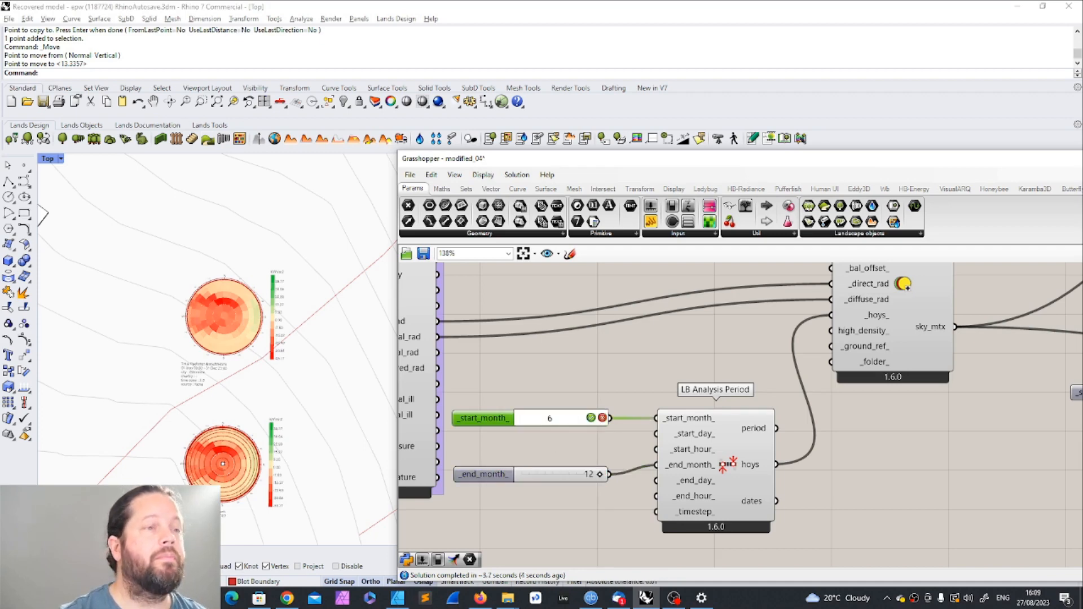
key(Tab)
text(8)
key(Return)
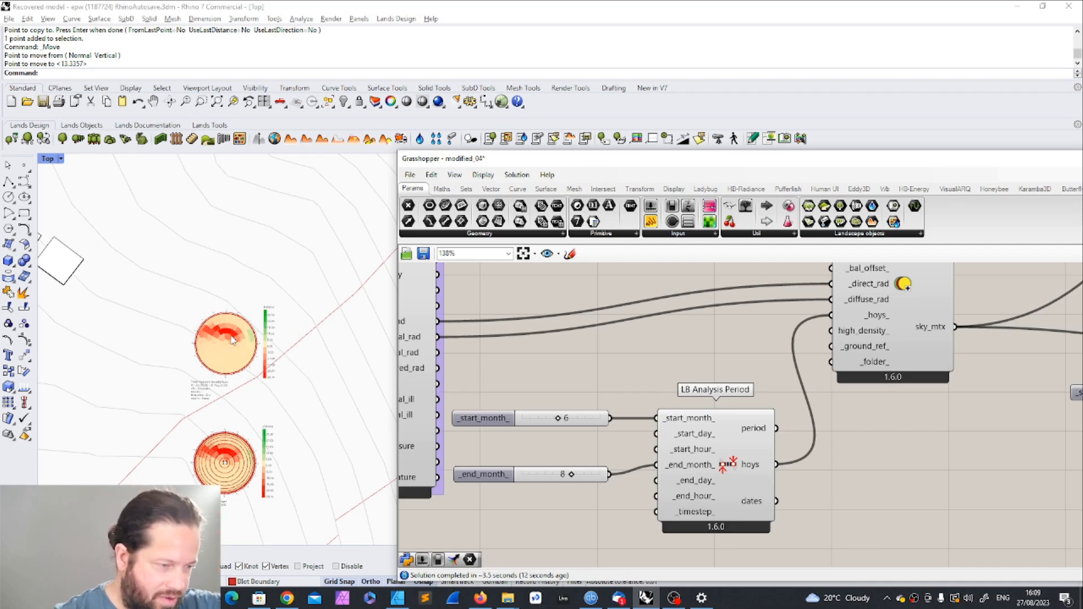
Step: Space the two month sliders apart and set the start month to 1 and the end month to 12
mouse_move(508, 478)
mouse_down()
mouse_move(507, 454)
mouse_move(503, 475)
mouse_up()
drag(531, 424, 535, 410)
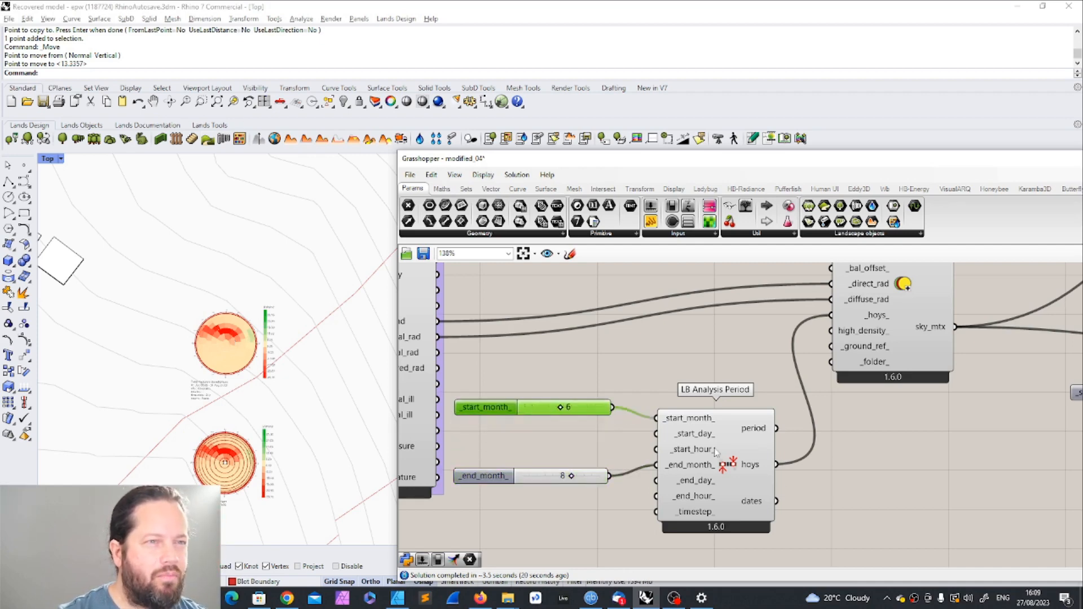
double_click(545, 410)
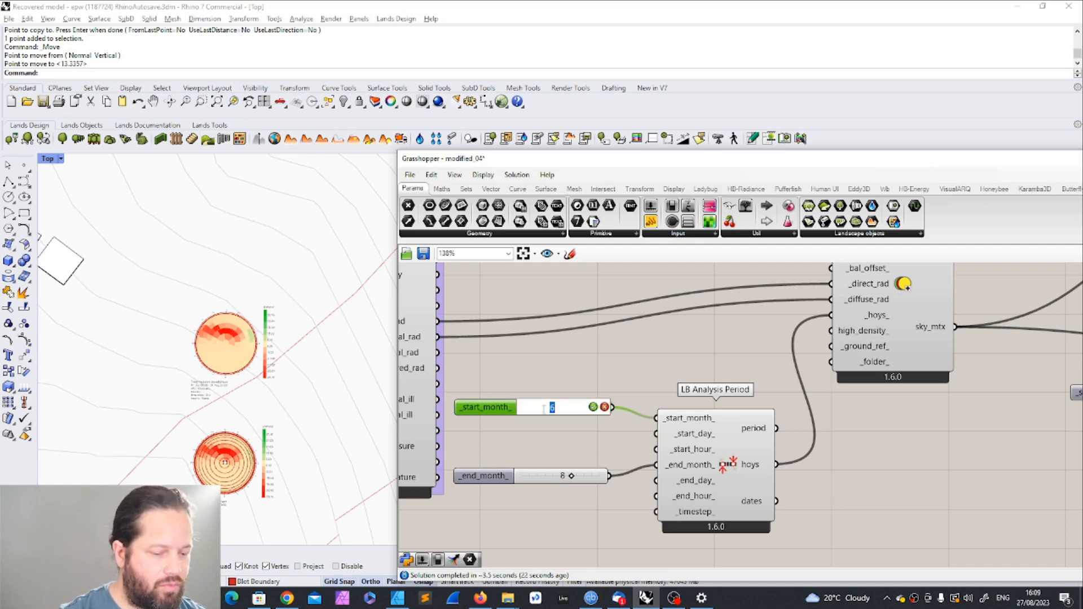
text(1)
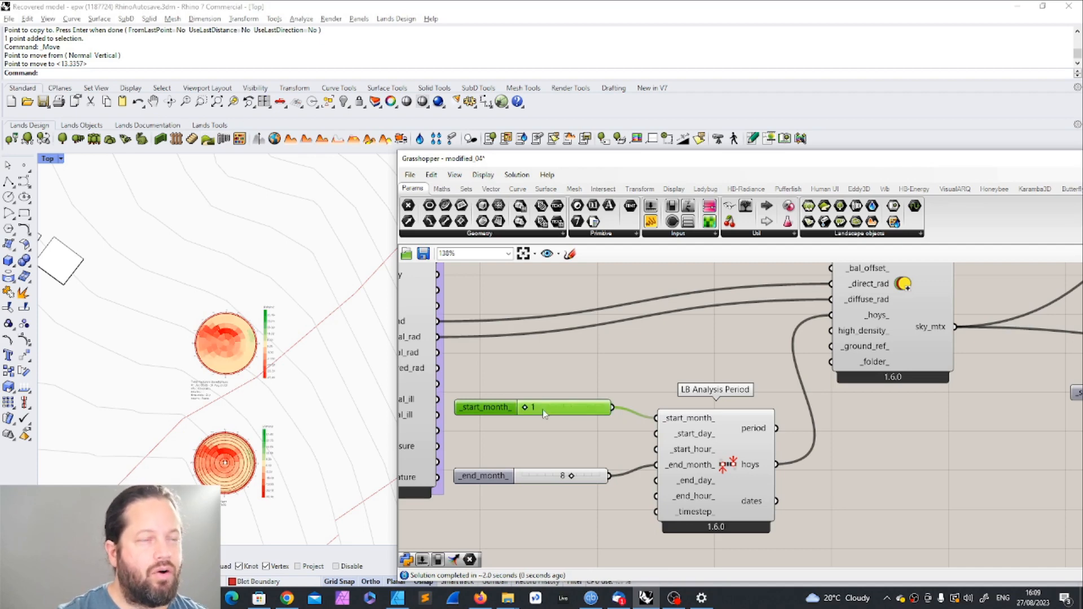
double_click(557, 475)
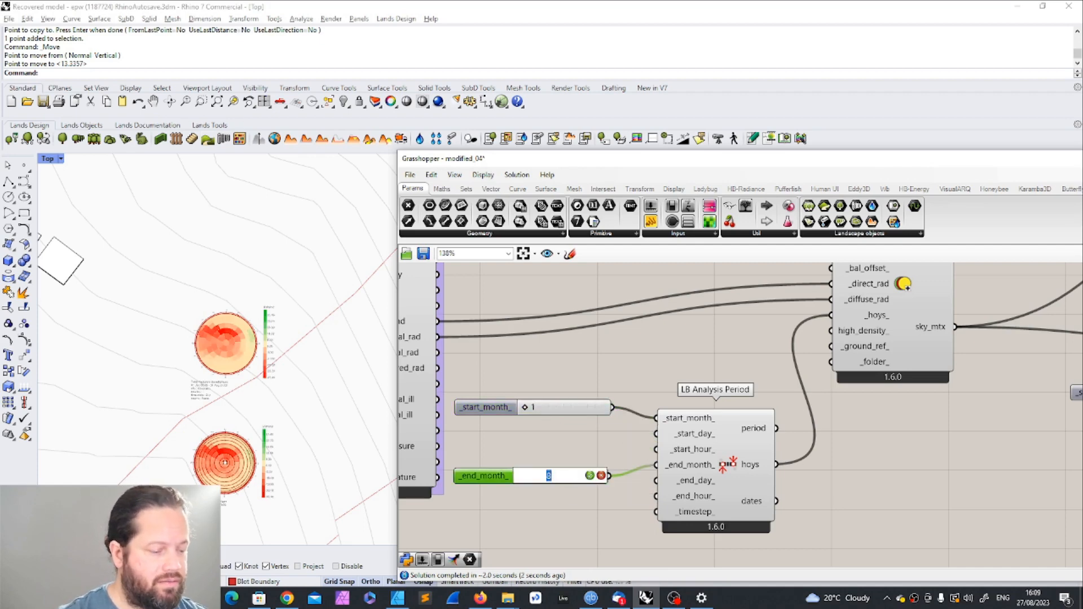
text(12)
key(Return)
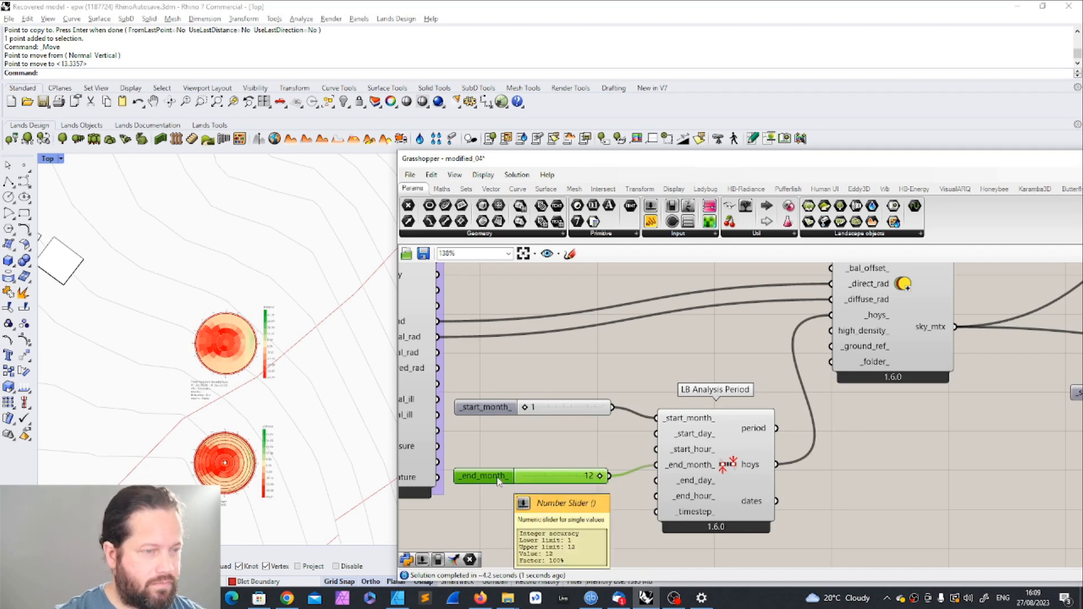
Step: Duplicate the end month slider below the original and set the copy's maximum and value to 23
key(ctrl+c)
key(ctrl+v)
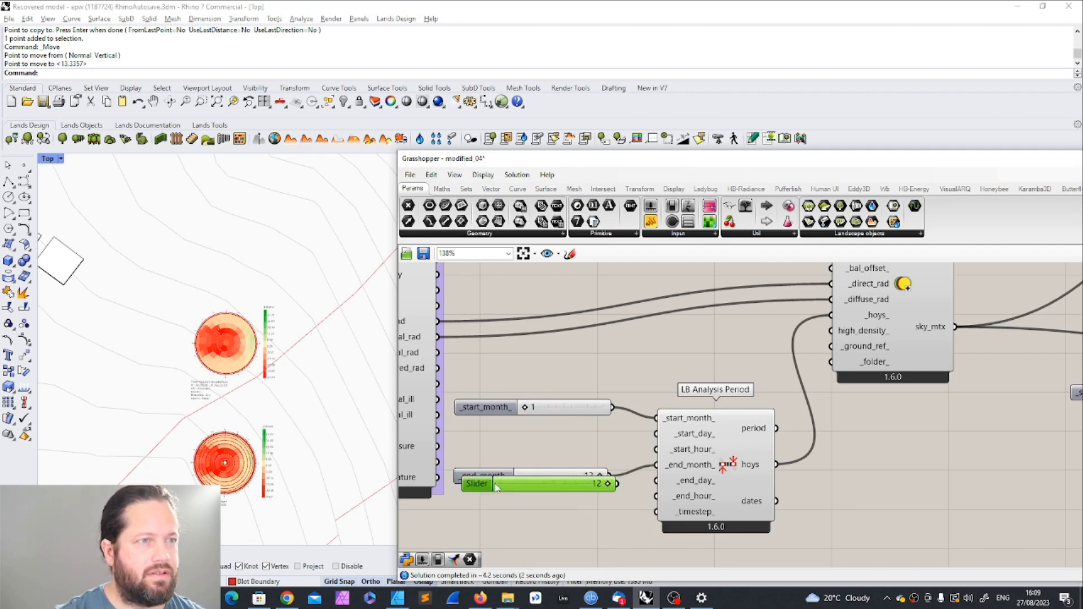
drag(495, 483, 486, 506)
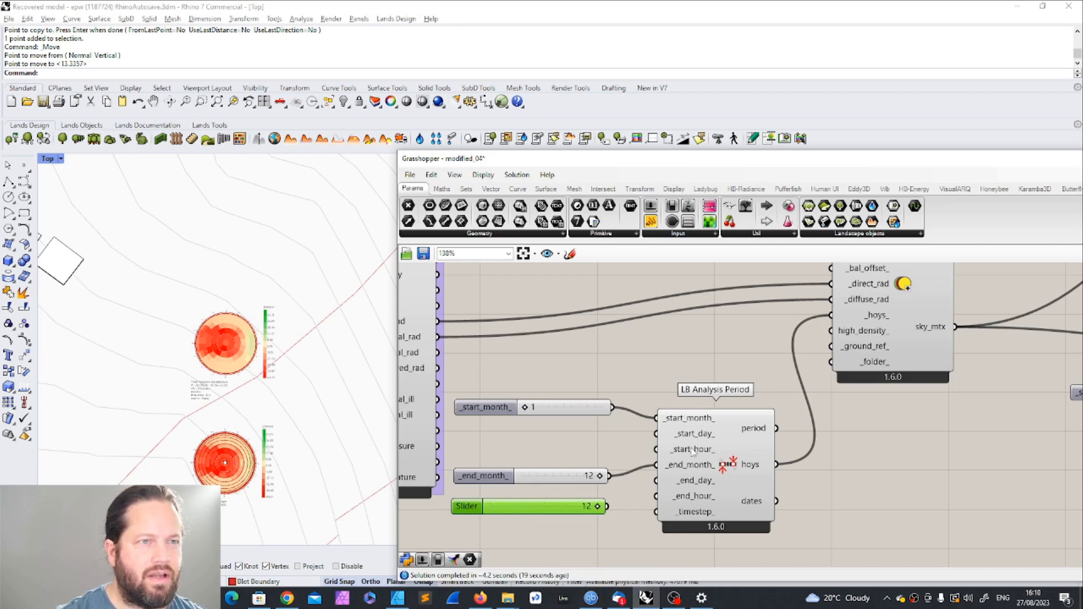
mouse_move(690, 501)
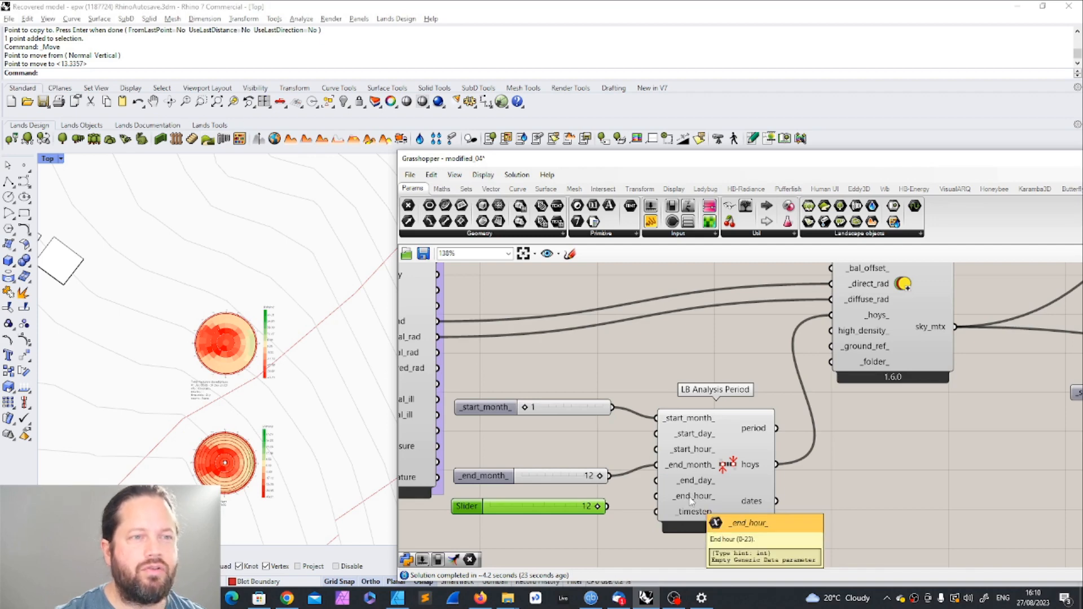
double_click(467, 507)
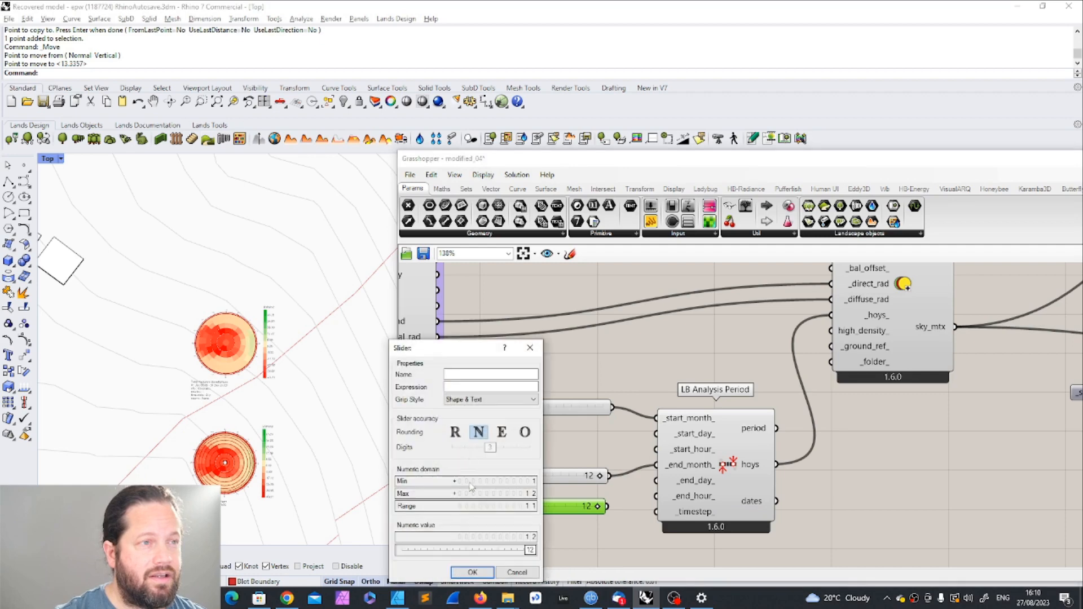
click(506, 499)
text(23)
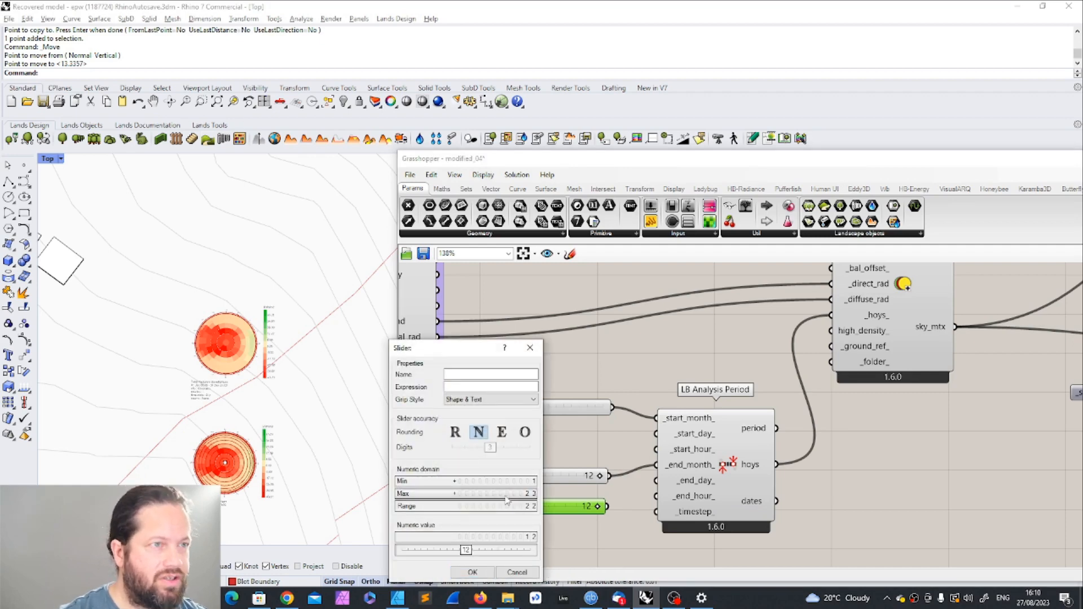
key(Return)
click(472, 572)
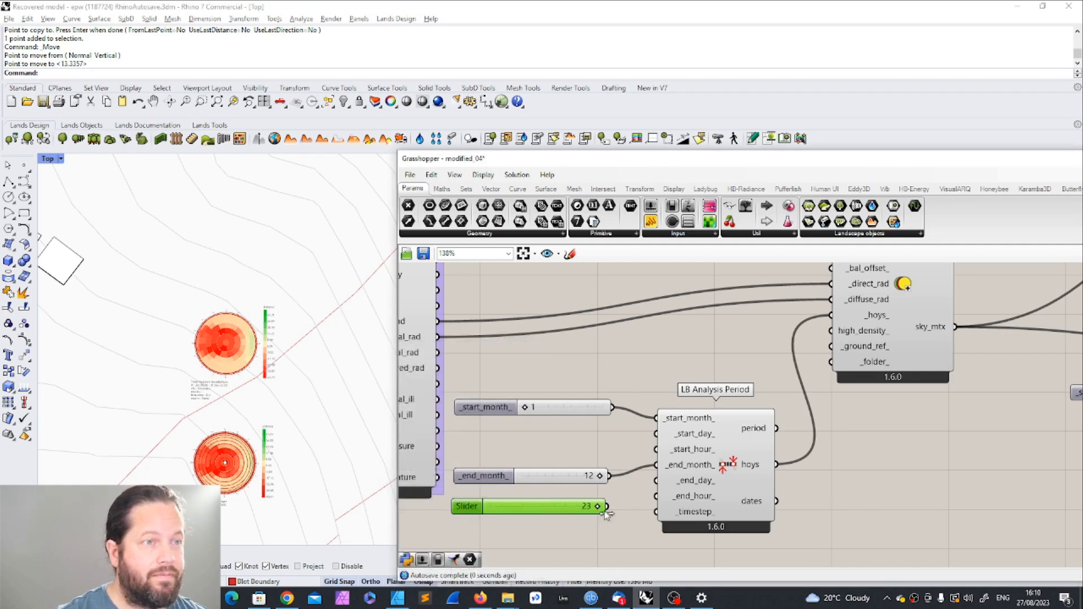
mouse_move(535, 510)
mouse_down()
mouse_move(533, 451)
mouse_move(538, 505)
mouse_up()
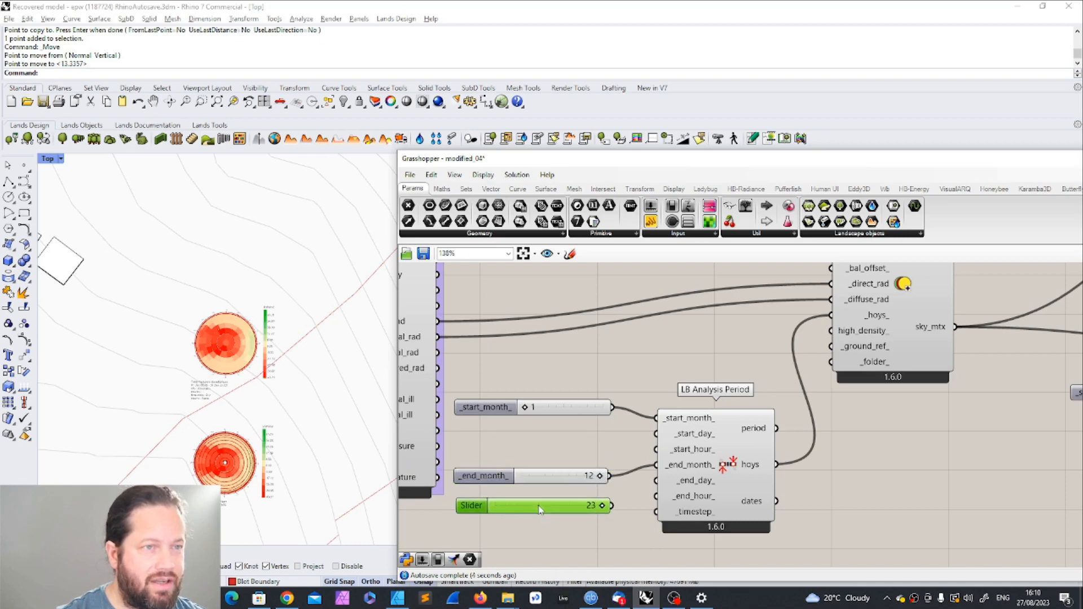
drag(611, 505, 652, 481)
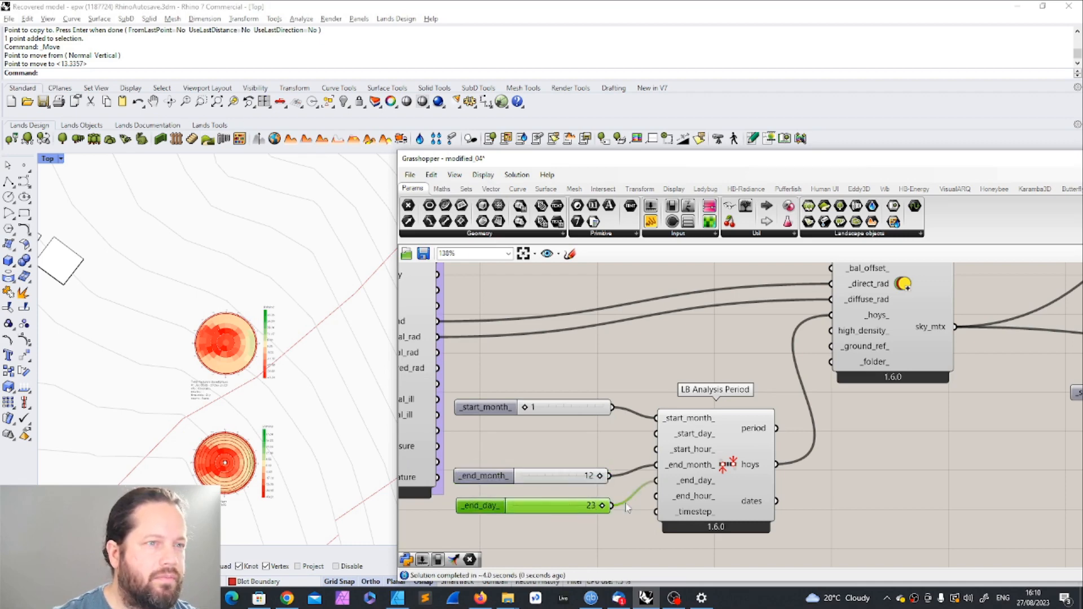
right_click(687, 484)
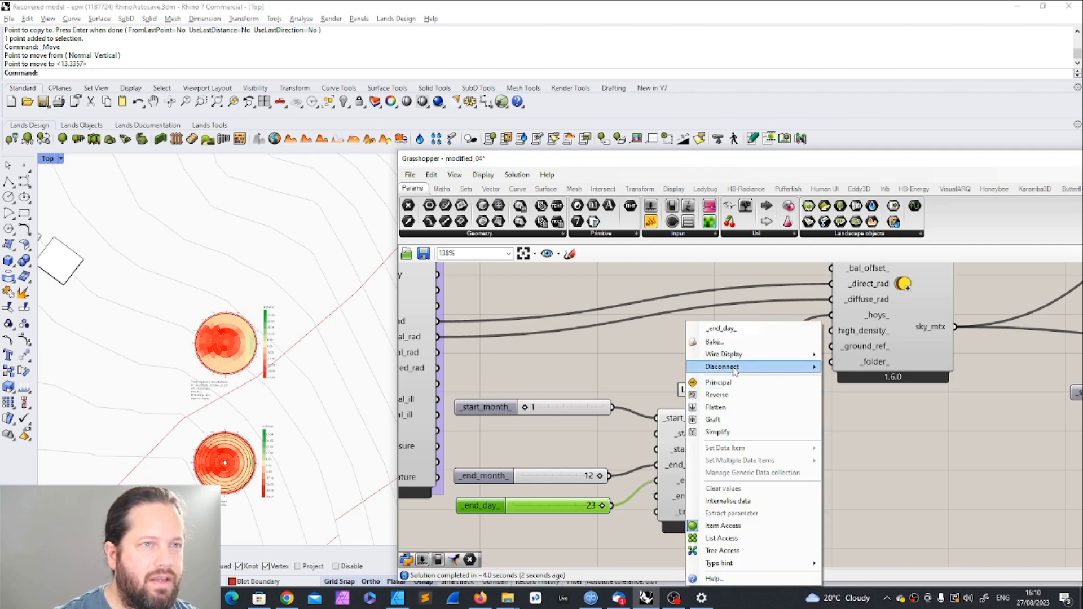
mouse_move(750, 372)
click(872, 370)
Step: Connect the duplicated slider to _end_hour_ of LB Analysis Period, set it to 10, and inspect the 3D dome
drag(612, 506, 656, 496)
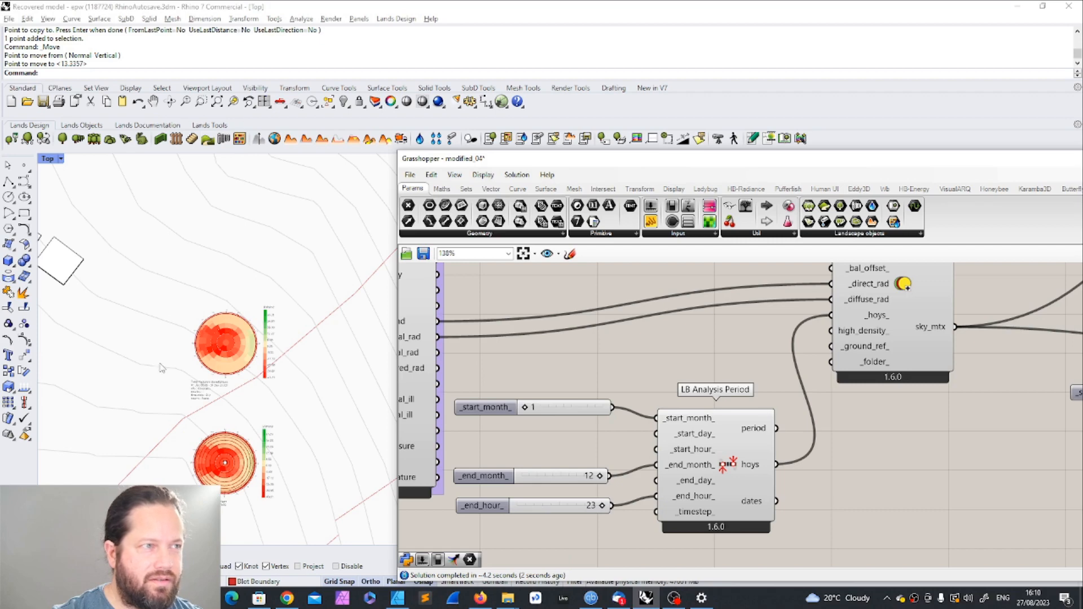
double_click(578, 507)
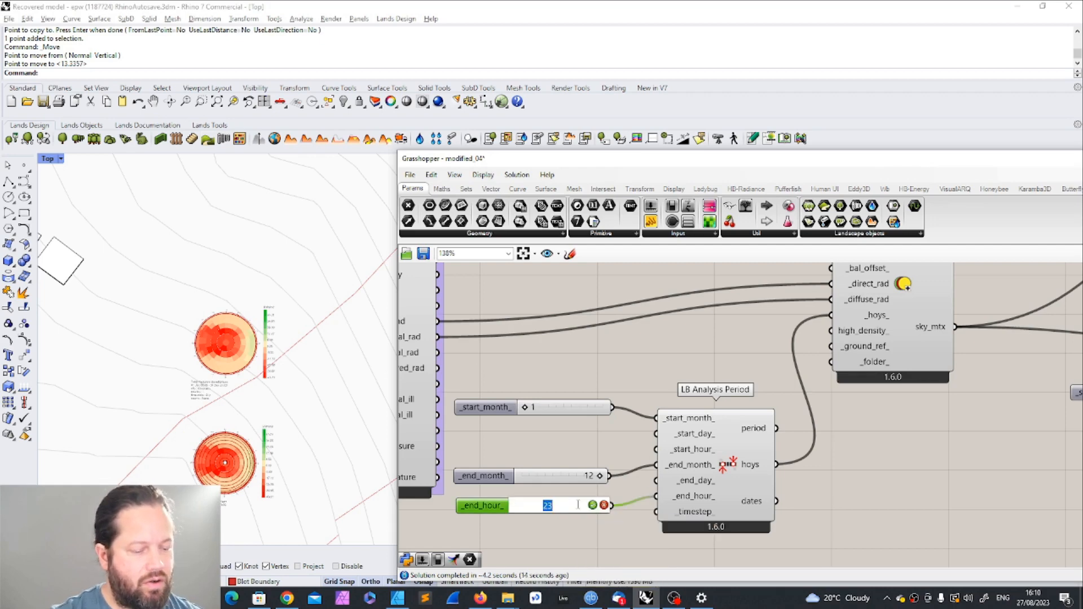
text(10)
key(Return)
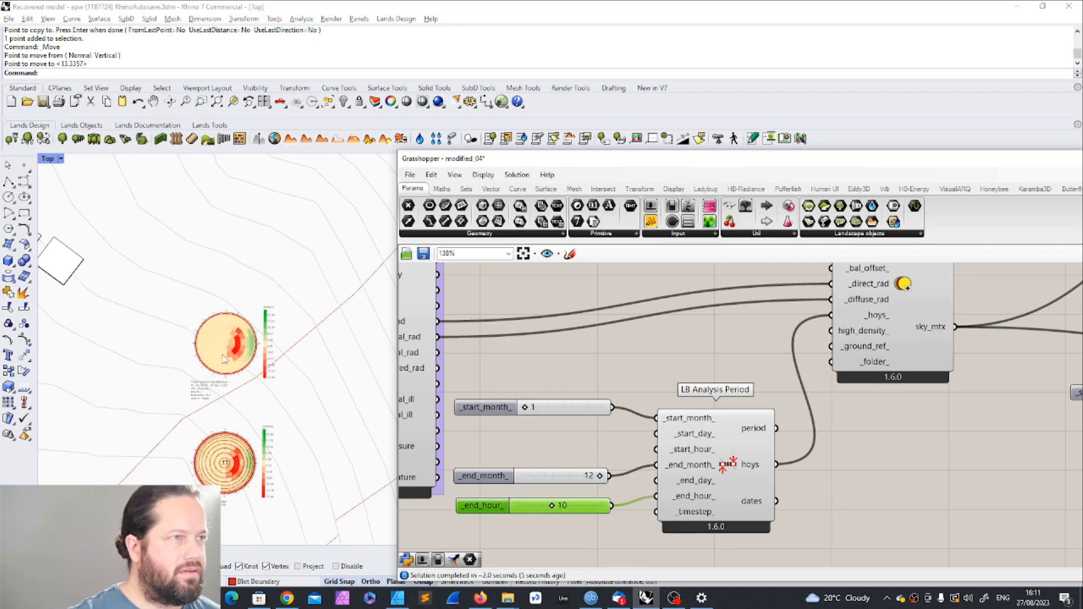
ctrl+shift+right_drag(240, 348, 189, 389)
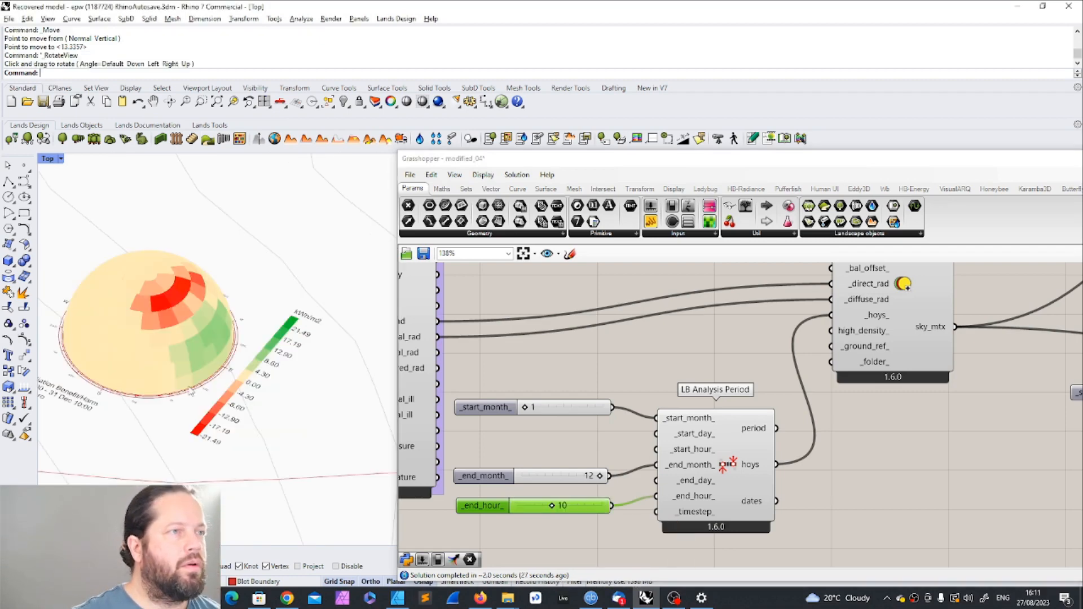
Step: Set the end hour slider of the analysis period to 8 and inspect the 3D sky dome from several angles
double_click(562, 504)
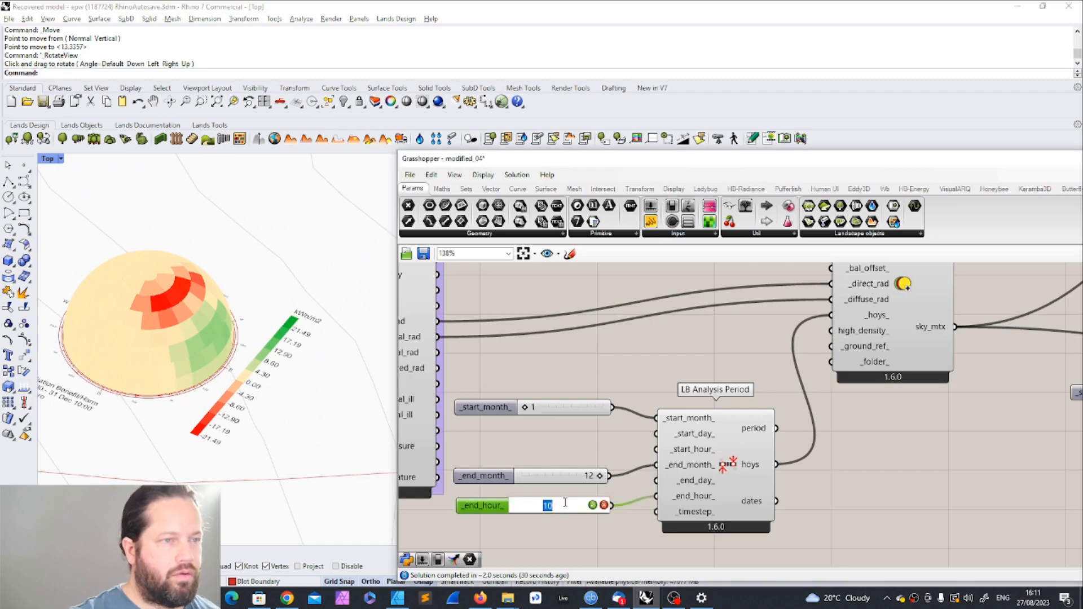
text(6)
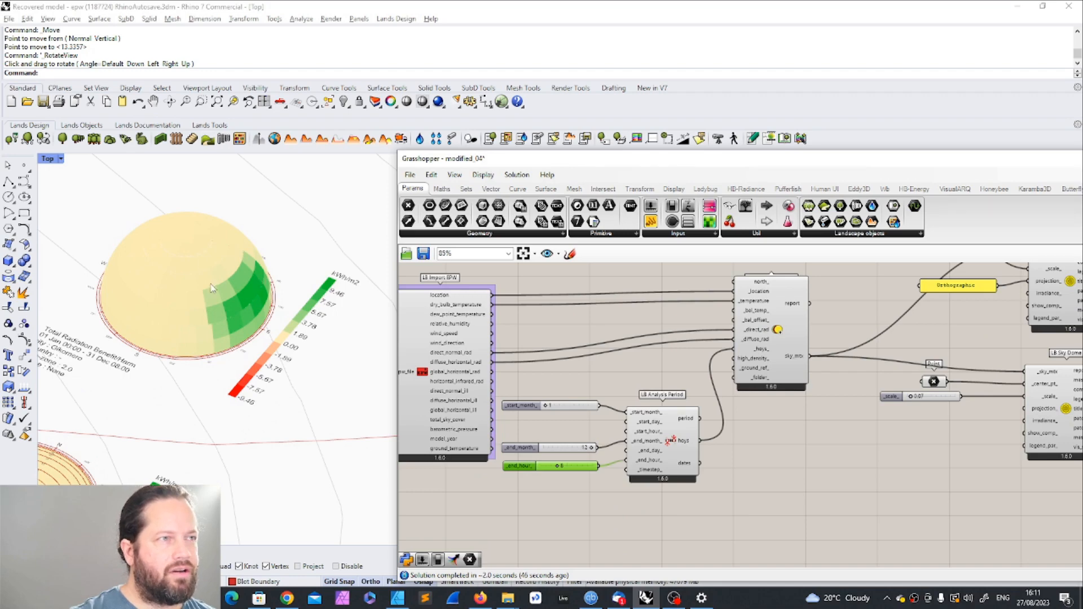
ctrl+shift+right_drag(212, 288, 302, 307)
scroll(301, 309, down, 8)
ctrl+shift+right_drag(243, 446, 228, 375)
scroll(245, 337, up, 7)
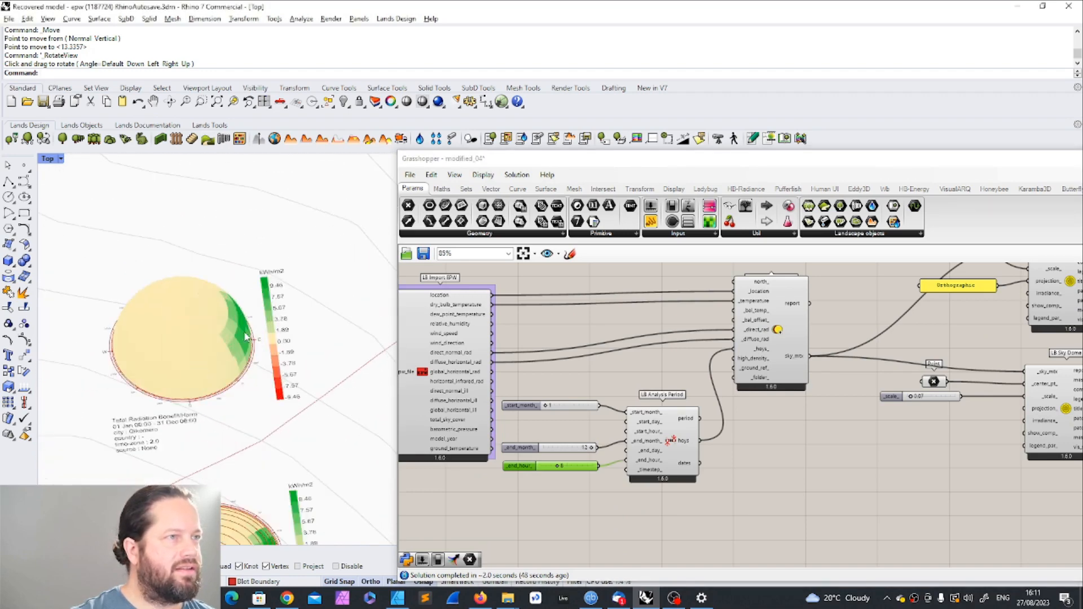
Step: Tighten the spacing of the end month and end hour sliders, and shift the Analysis Period group and LB Benefit Sky Matrix along the canvas
drag(530, 452, 523, 458)
drag(623, 383, 503, 499)
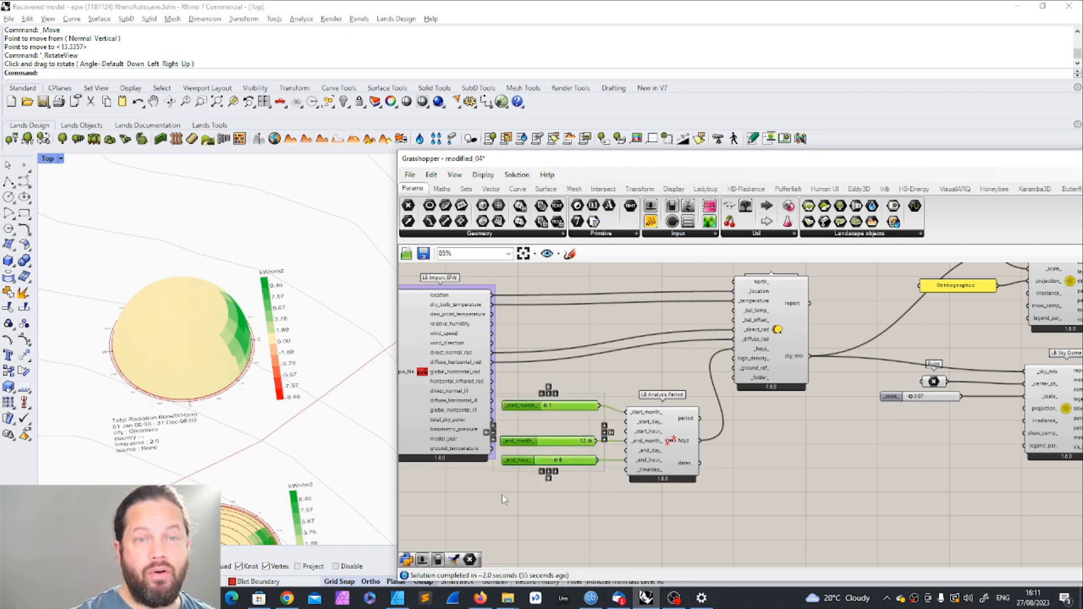
shift+drag(698, 384, 566, 522)
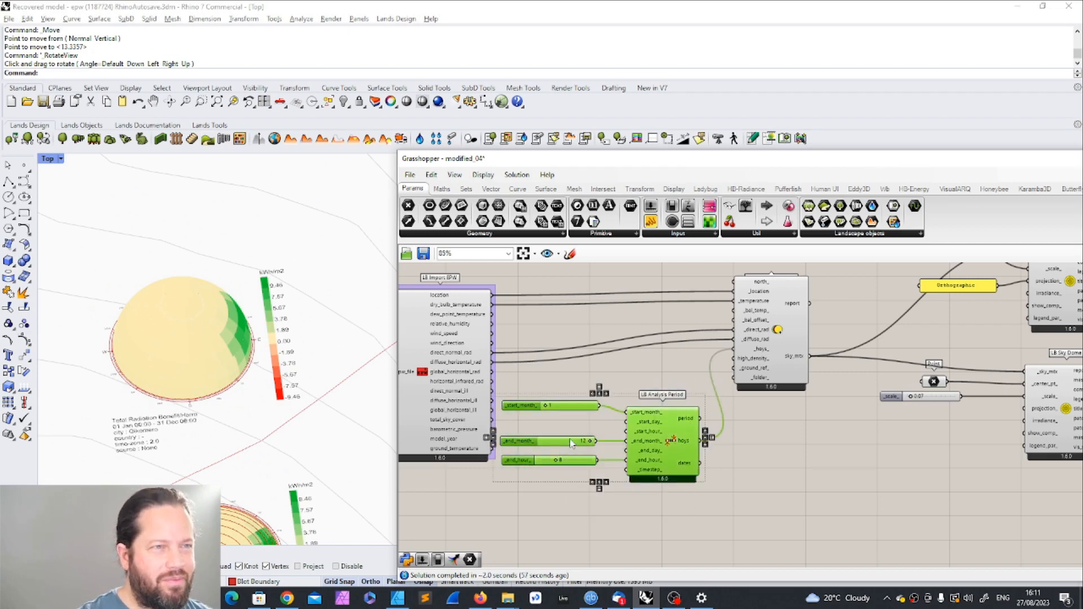
drag(570, 442, 576, 441)
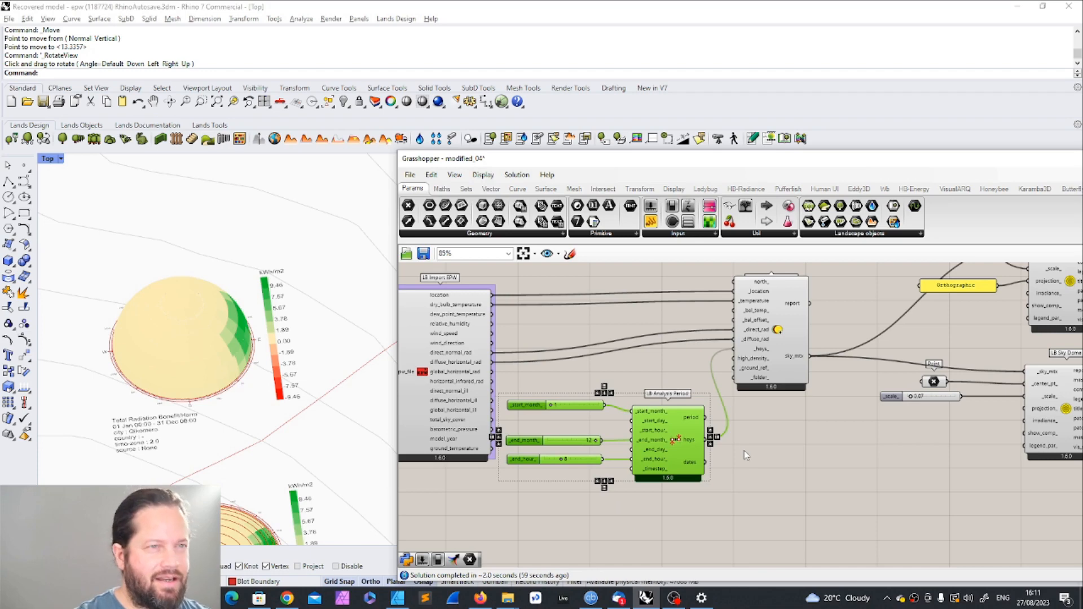
drag(779, 368, 810, 364)
drag(713, 373, 511, 524)
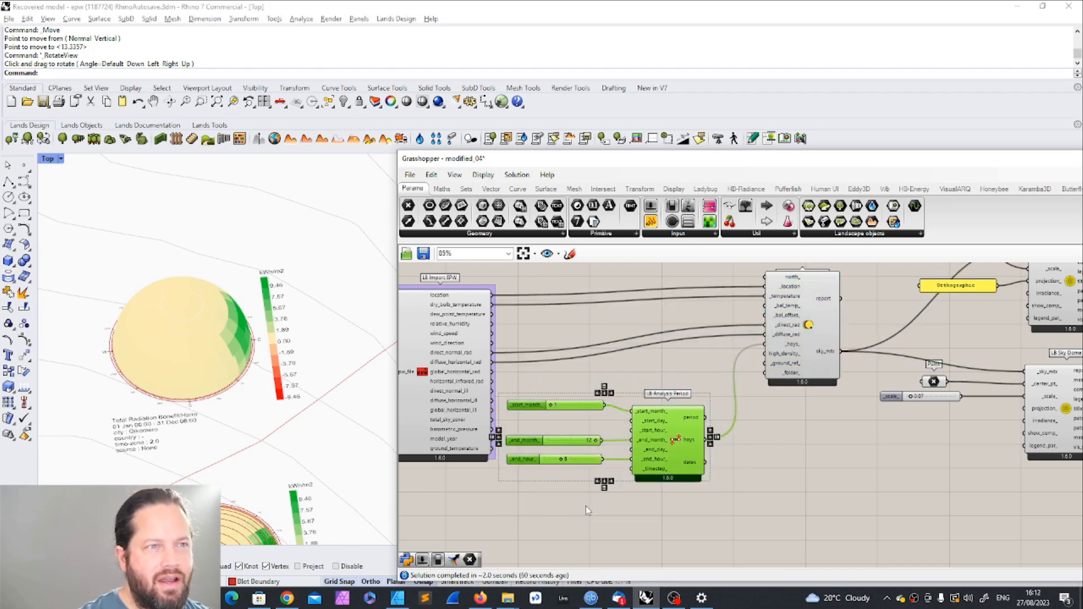
drag(685, 424, 745, 380)
click(816, 413)
Step: Move the LB Analysis Period group with its sliders up, and move LB Benefit Sky Matrix further away from it toward the sky domes
scroll(731, 405, down, 5)
scroll(847, 337, up, 6)
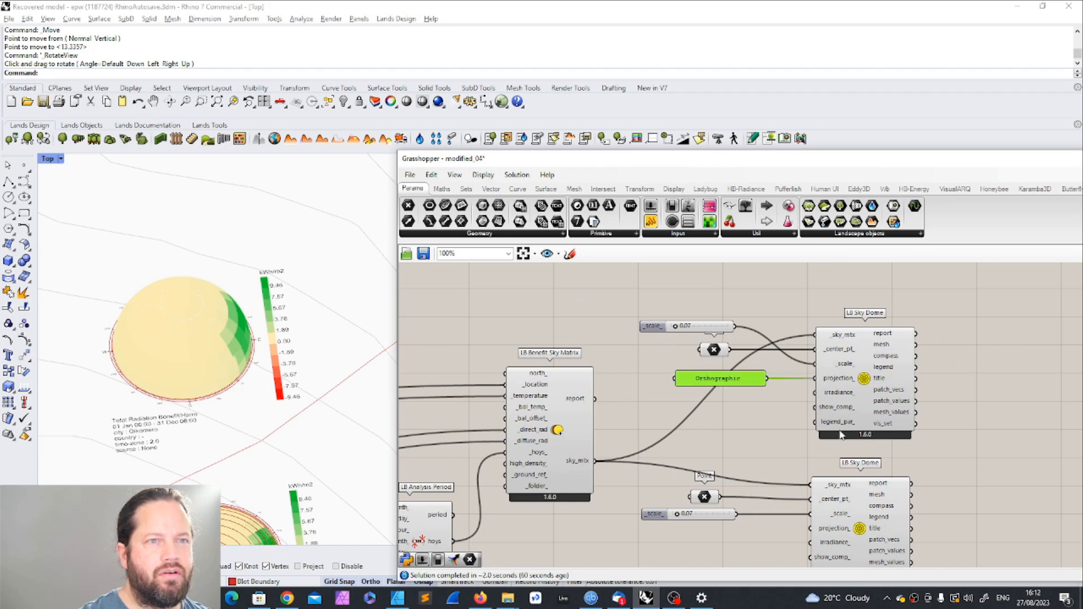
click(702, 420)
scroll(689, 421, down, 2)
scroll(494, 468, up, 3)
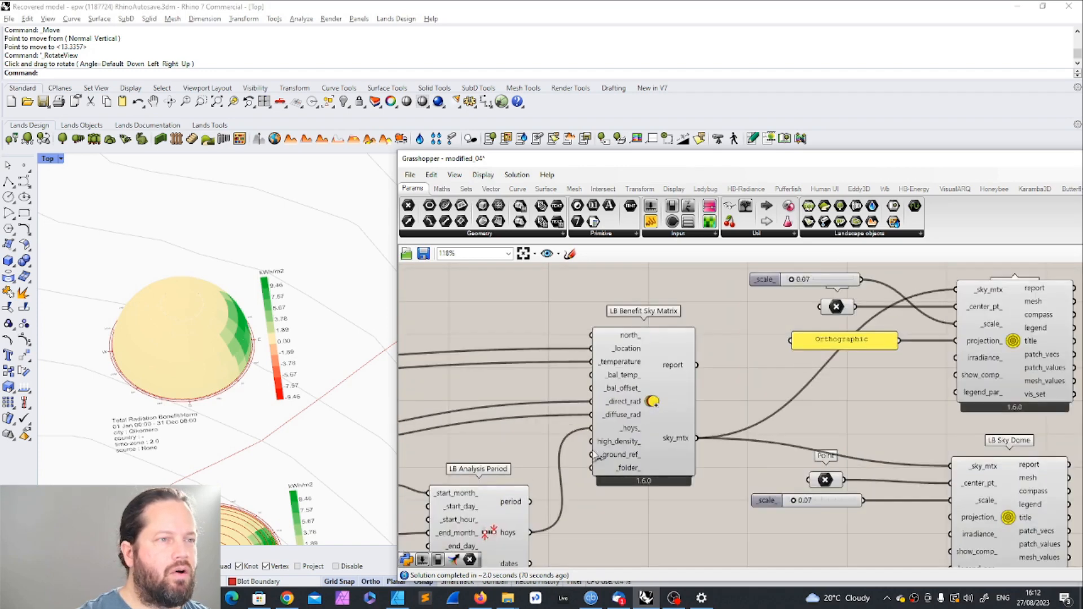
right_drag(496, 467, 559, 433)
drag(595, 407, 442, 550)
scroll(536, 451, down, 3)
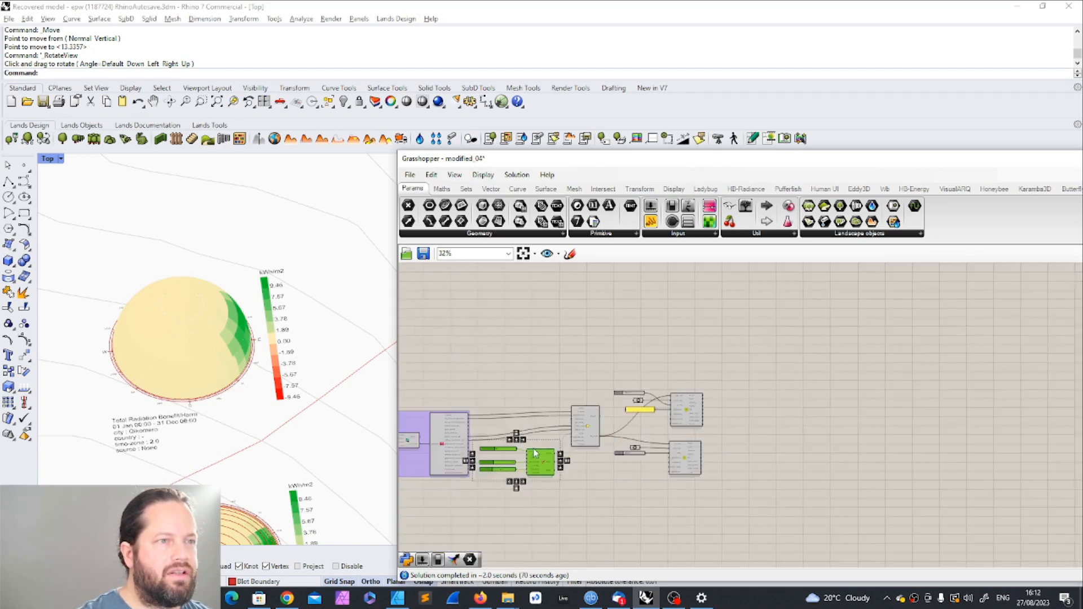
scroll(540, 458, up, 6)
drag(569, 463, 556, 397)
scroll(564, 401, down, 4)
scroll(733, 380, up, 3)
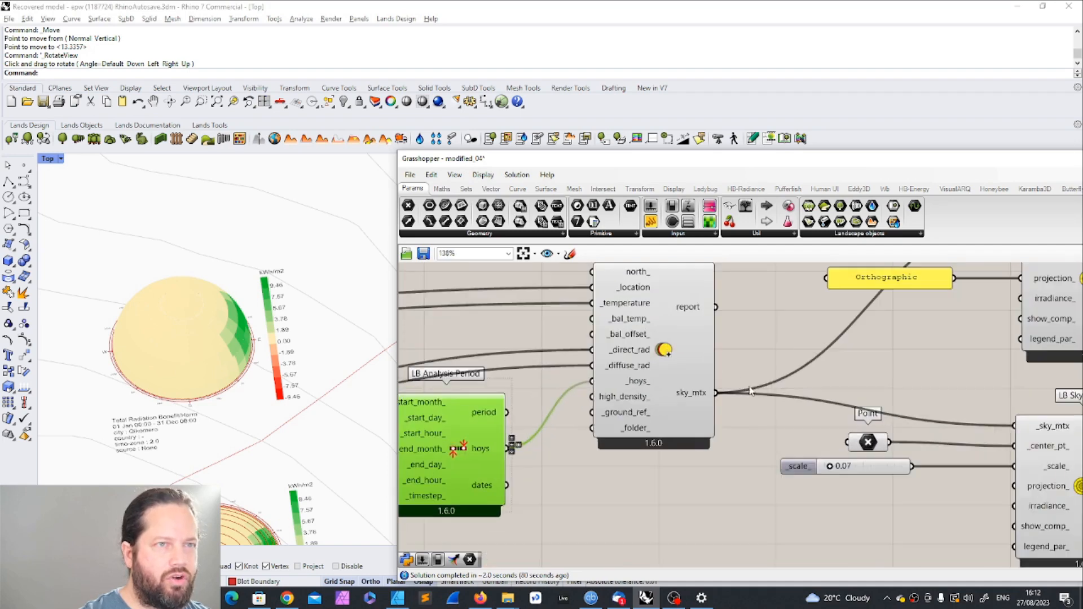
drag(656, 381, 695, 384)
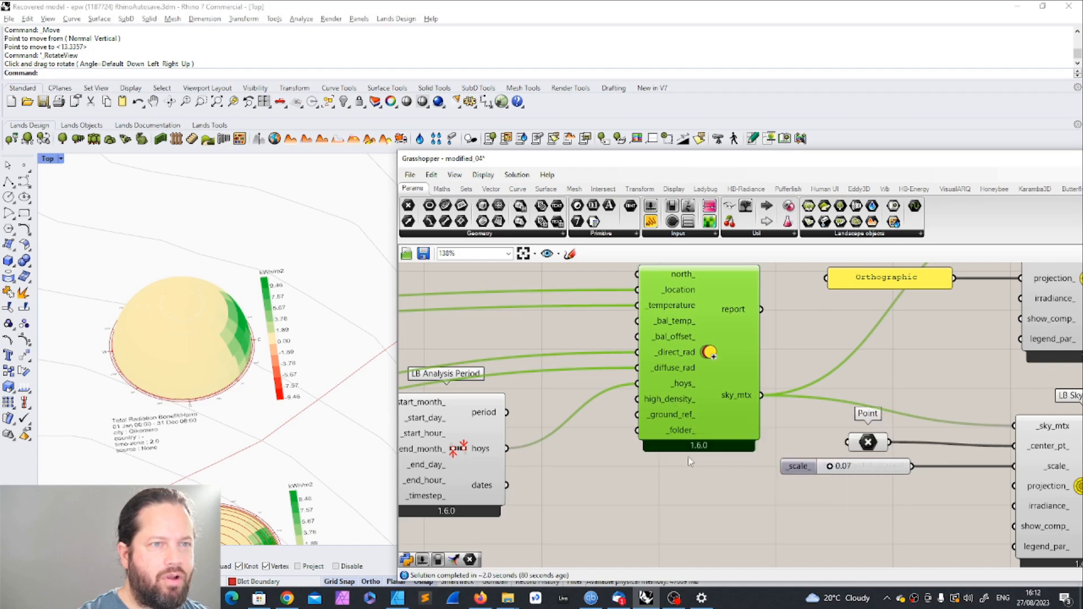
Step: Add a Boolean Toggle set to True, connect it to high_density_ of LB Benefit Sky Matrix, and inspect the domes
double_click(775, 501)
text(t)
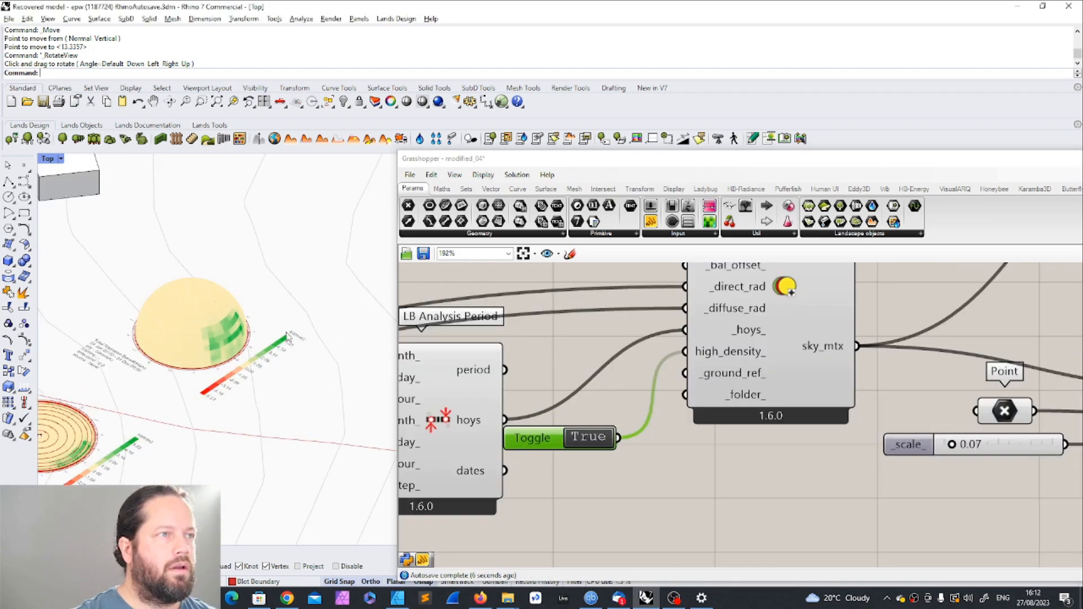
scroll(265, 339, up, 5)
scroll(163, 372, down, 5)
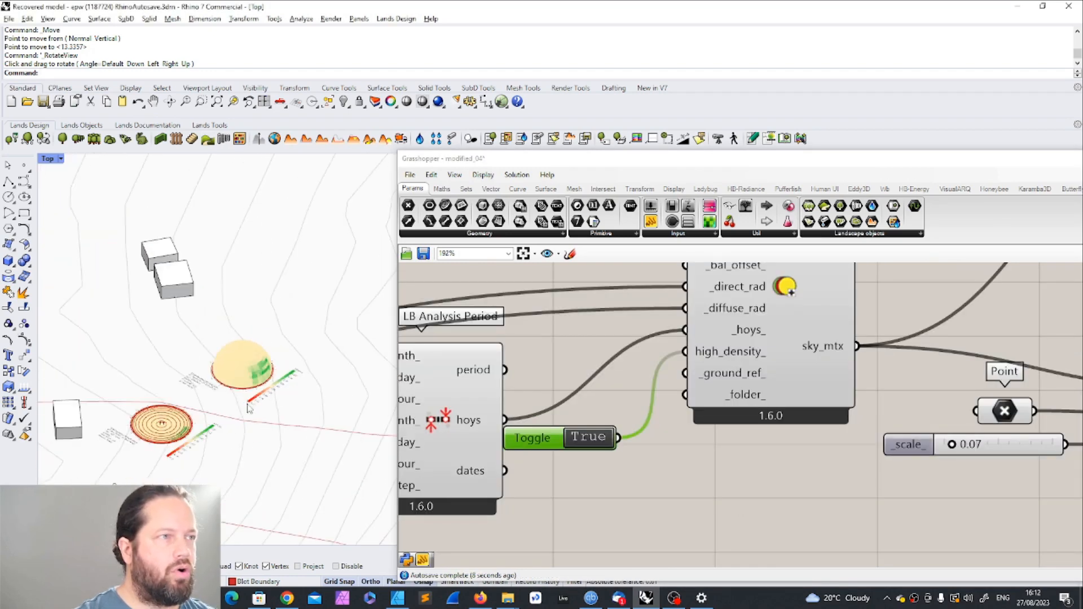
scroll(778, 445, down, 5)
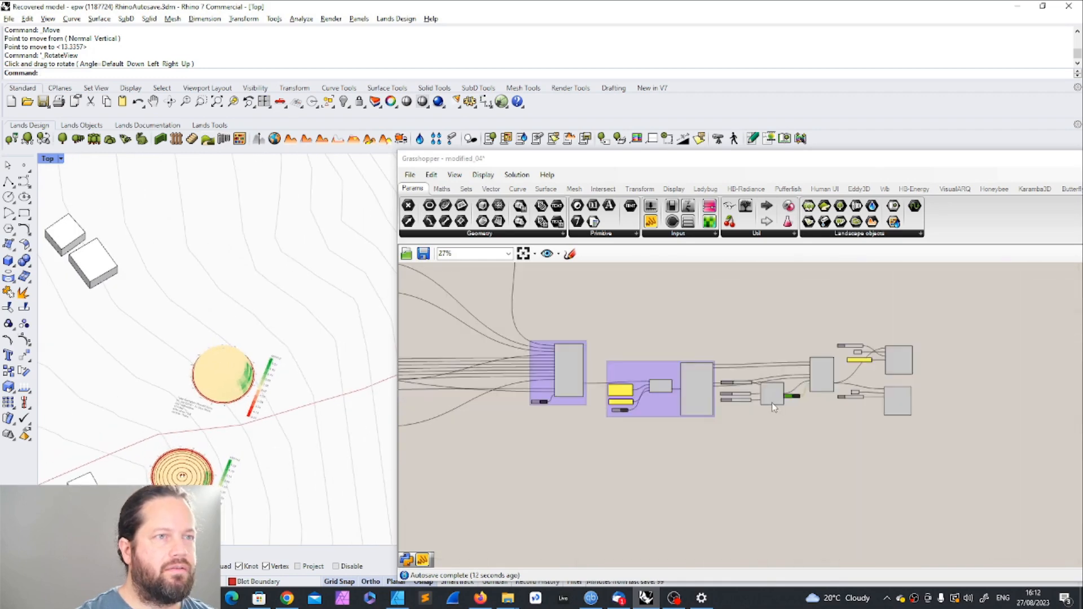
scroll(772, 402, up, 5)
scroll(224, 378, up, 5)
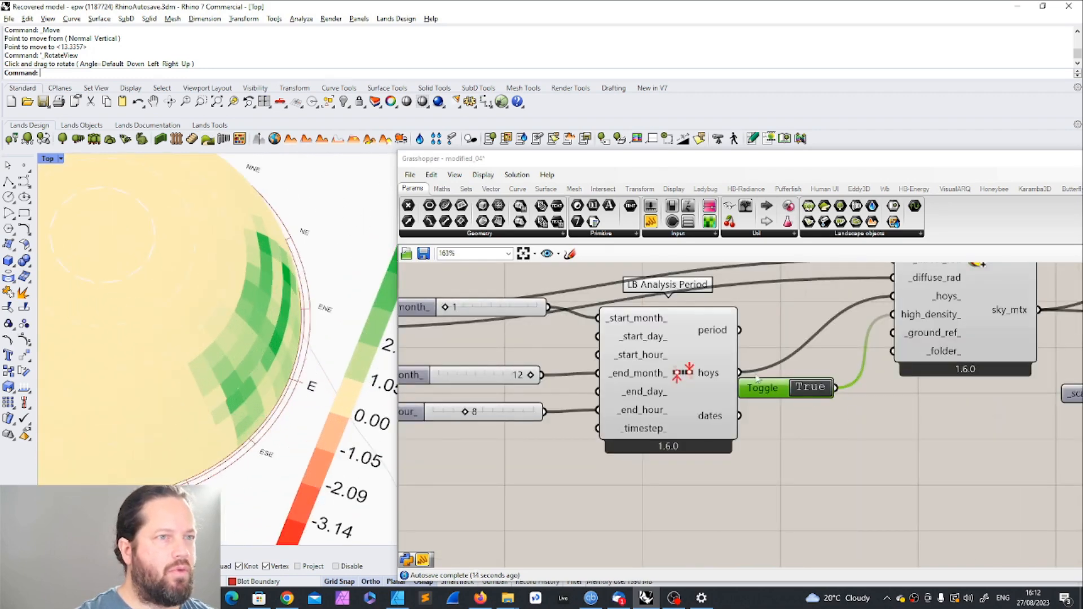
Step: Set the end hour slider to 23 and view both sky domes in the Rhino viewport
right_drag(757, 379, 934, 385)
double_click(673, 415)
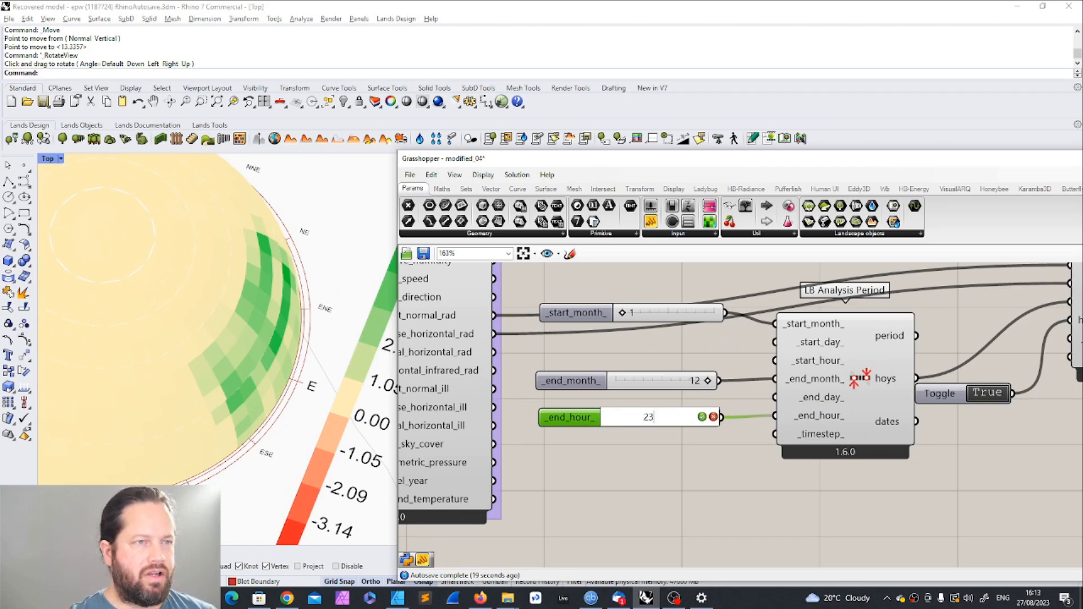
key(Return)
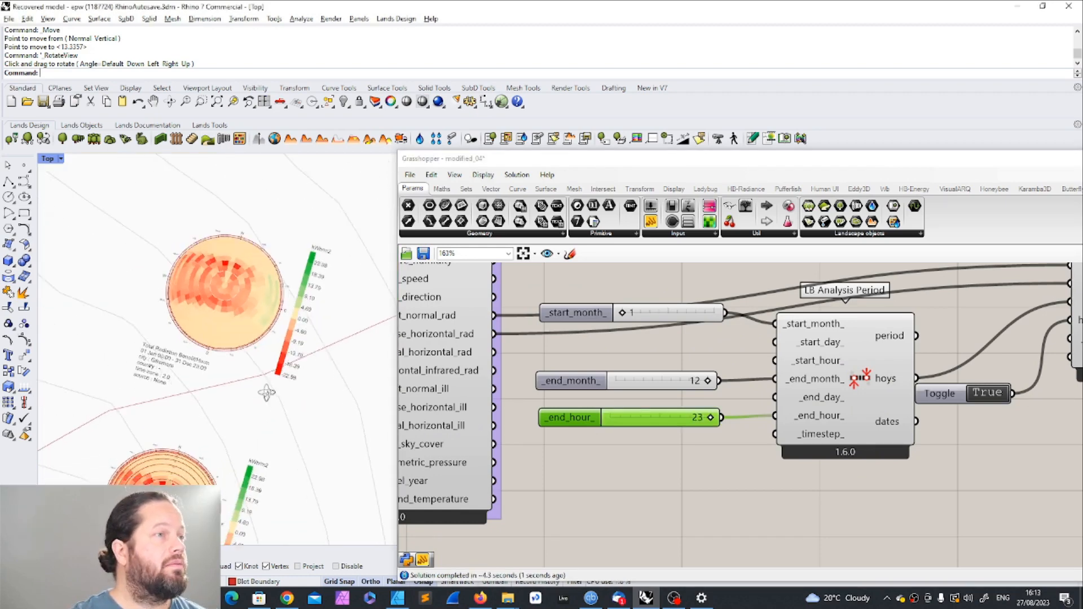
right_drag(266, 391, 293, 403)
drag(578, 303, 927, 455)
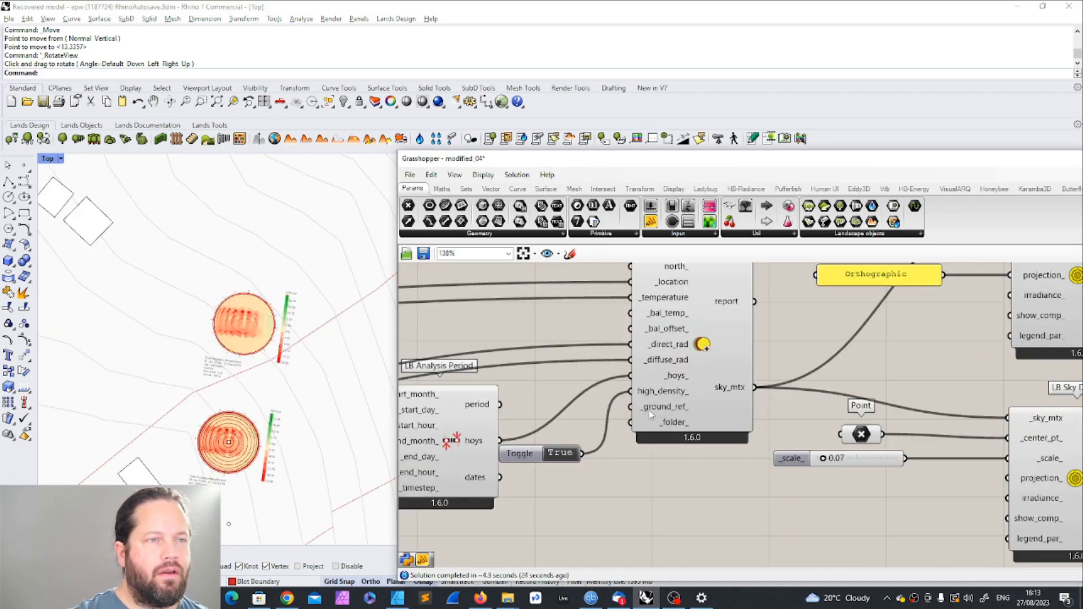
Step: Duplicate the True toggle beside the Orthographic panel and connect the copy to irradiance_ of the orthographic LB Sky Dome
mouse_move(659, 413)
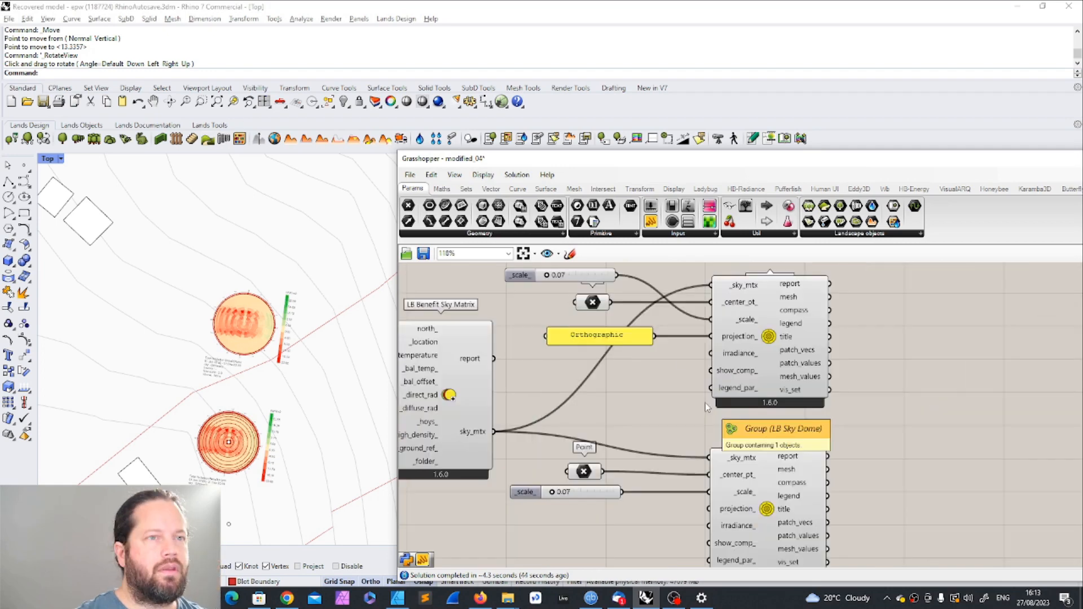
mouse_move(743, 359)
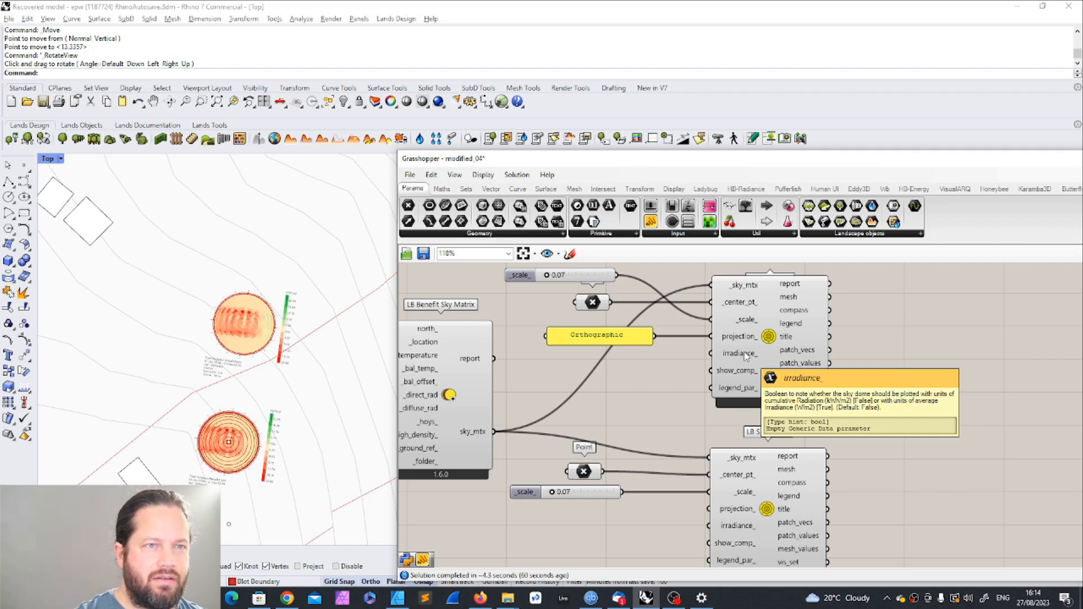
scroll(743, 352, down, 2)
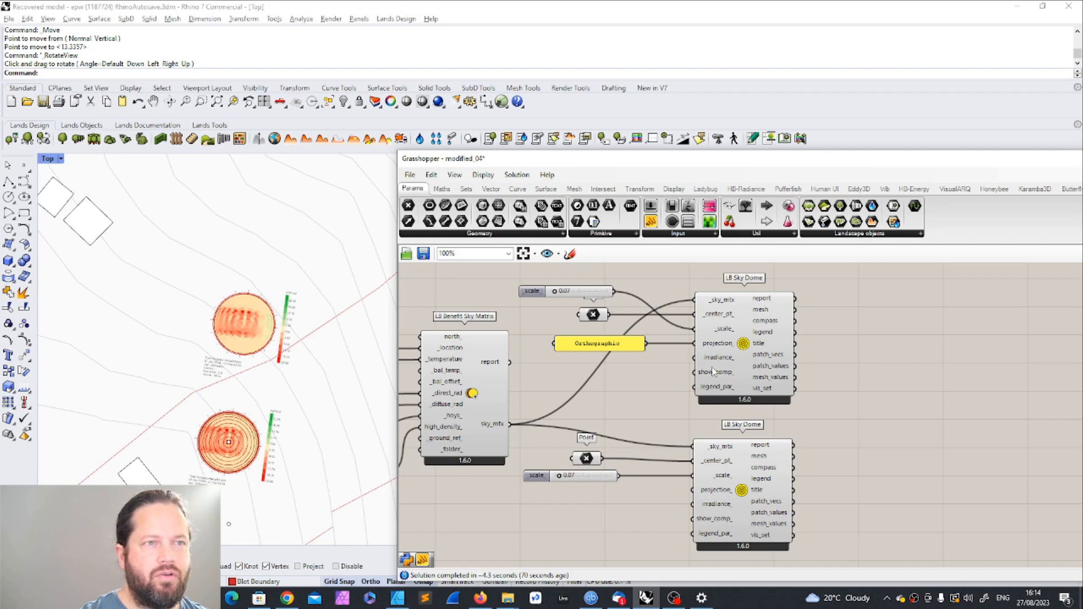
scroll(683, 377, down, 4)
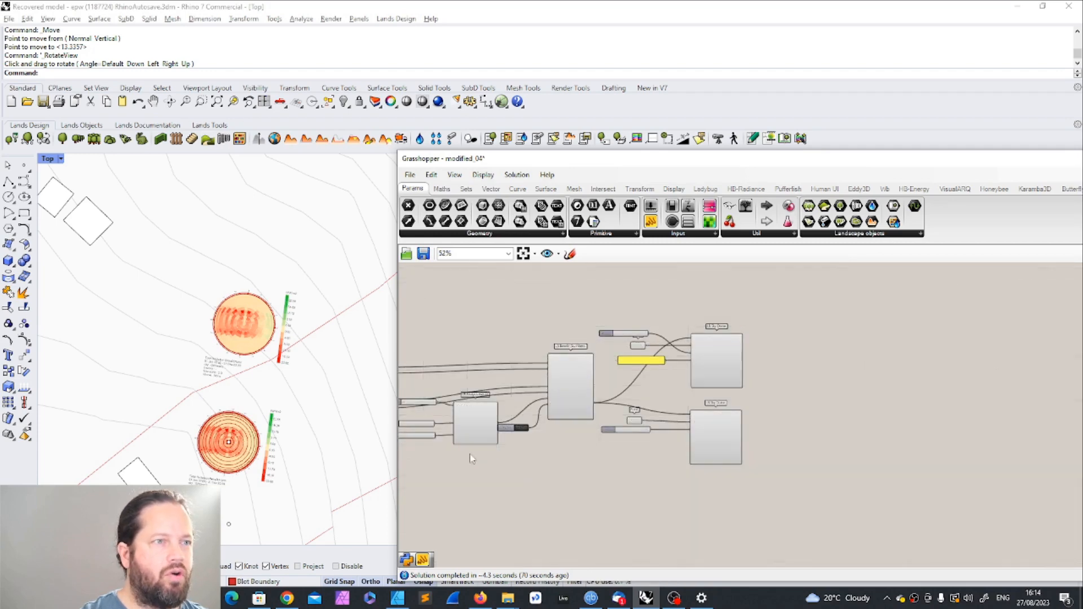
scroll(502, 447, up, 6)
click(521, 401)
scroll(547, 427, down, 4)
scroll(674, 375, up, 3)
alt+drag(451, 438, 727, 358)
scroll(764, 303, up, 6)
drag(644, 454, 639, 394)
drag(757, 394, 846, 361)
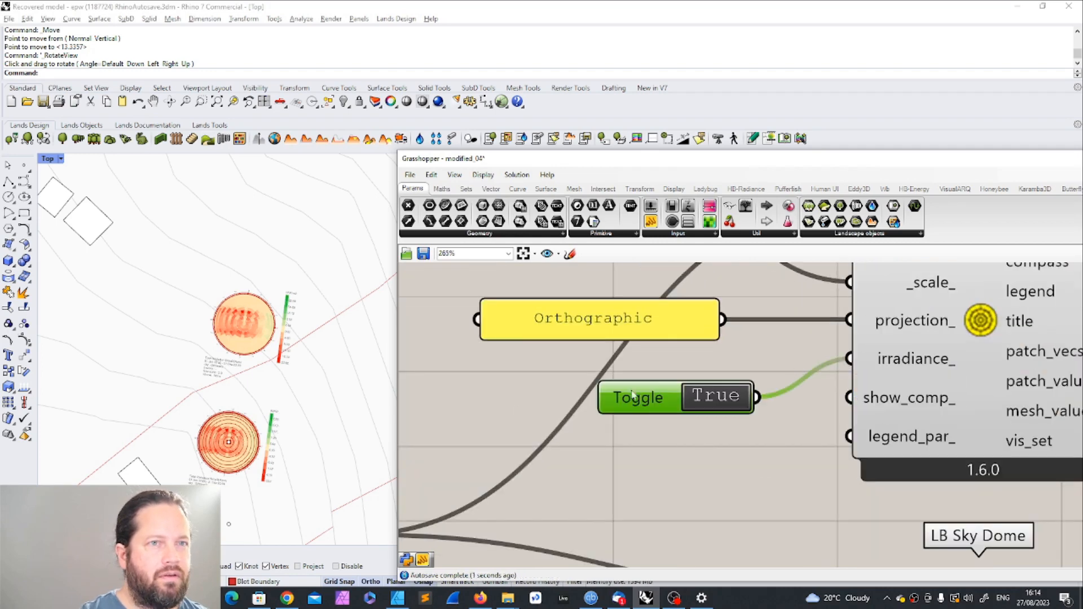
Step: Examine the orthographic dome's legend units for both irradiance toggle states, leaving the toggle at True
scroll(451, 434, down, 4)
scroll(223, 479, up, 6)
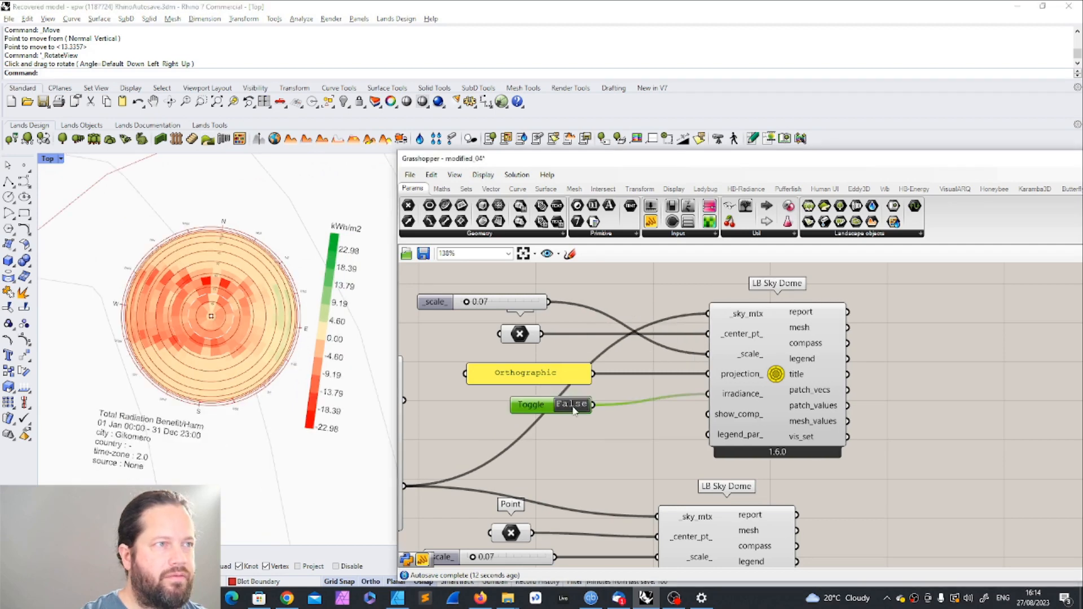
click(572, 404)
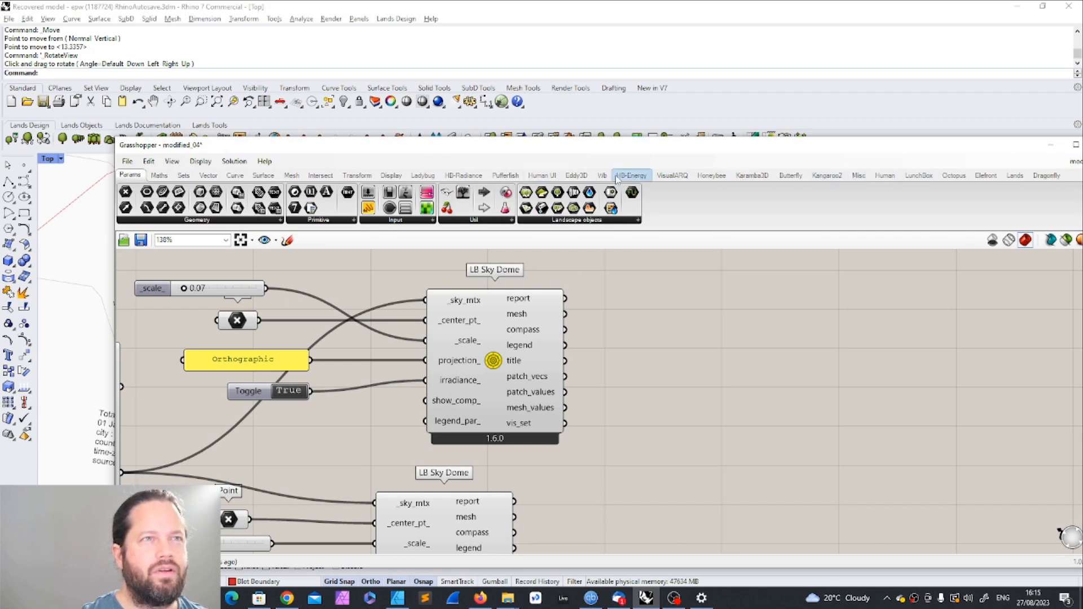
Step: Connect an LB Preview VisualizationSet to vis_set of the orthographic LB Sky Dome, turn off the dome component's own preview, and inspect the result
click(428, 176)
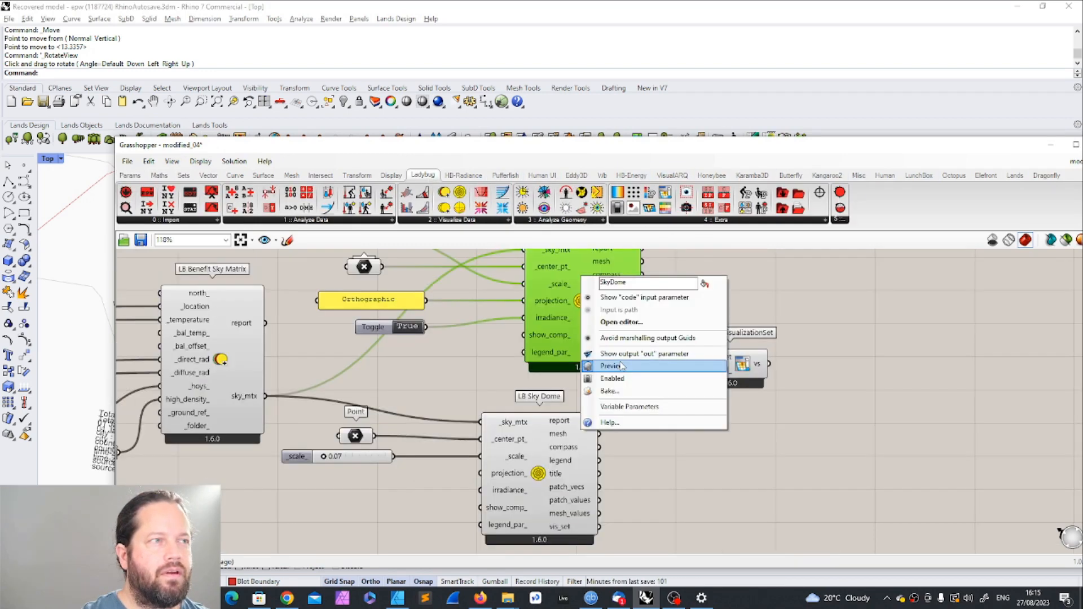
drag(390, 150, 628, 128)
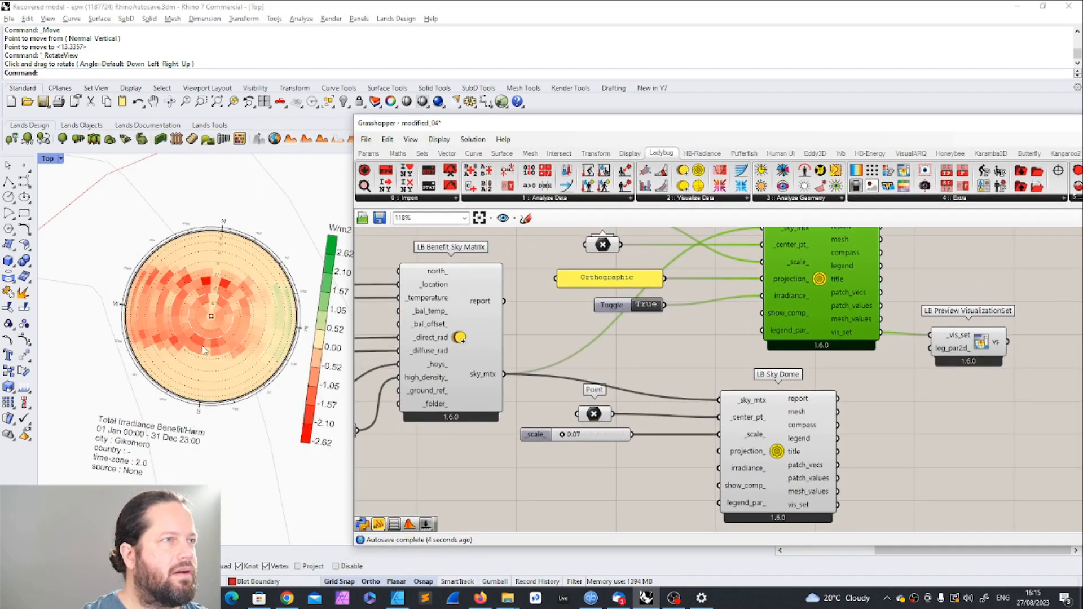
scroll(204, 350, down, 2)
scroll(163, 384, up, 4)
scroll(218, 380, down, 4)
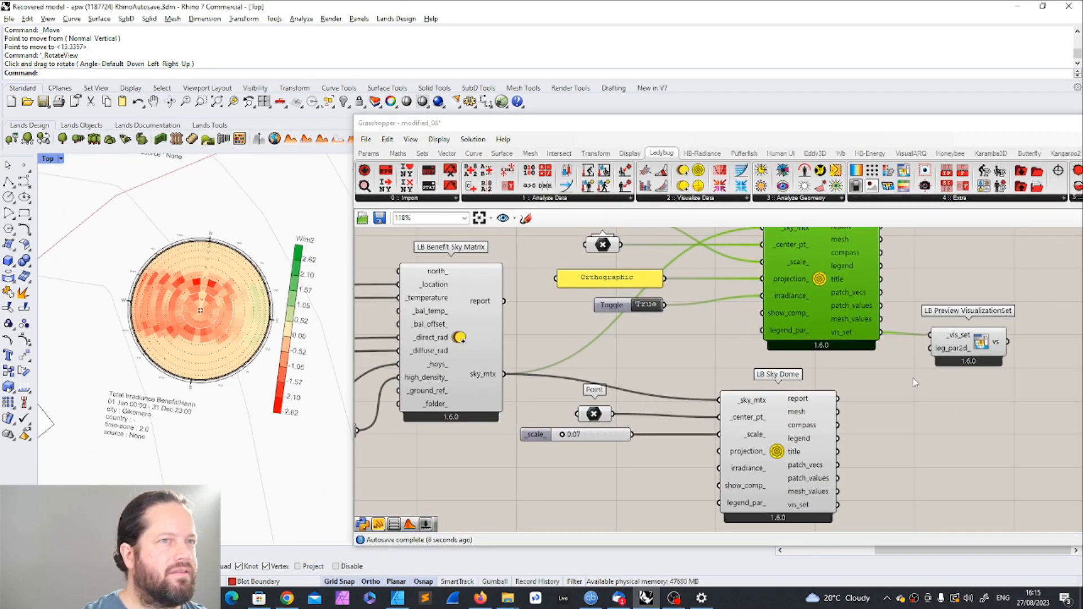
Step: Duplicate LB Preview VisualizationSet and connect the copy to vis_set of the 3D LB Sky Dome
click(988, 403)
alt+drag(968, 359, 954, 485)
drag(837, 504, 915, 461)
drag(939, 471, 937, 512)
scroll(918, 401, down, 3)
scroll(927, 479, up, 3)
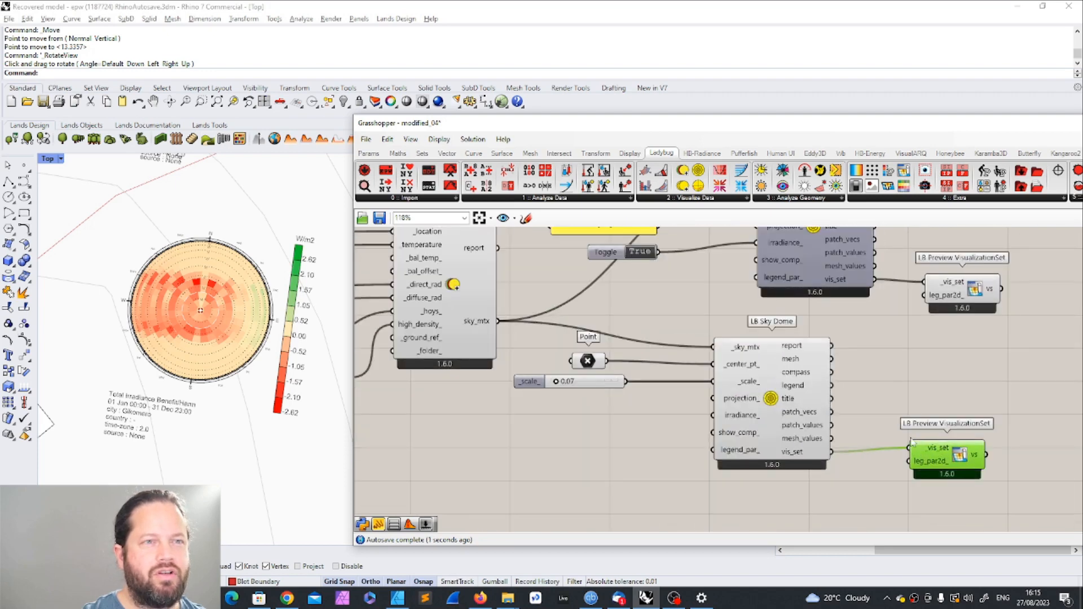
Step: Turn off the 3D LB Sky Dome component's own preview so only its visualization set is displayed
scroll(902, 411, down, 3)
scroll(902, 442, up, 2)
drag(900, 440, 901, 443)
click(751, 367)
right_click(751, 367)
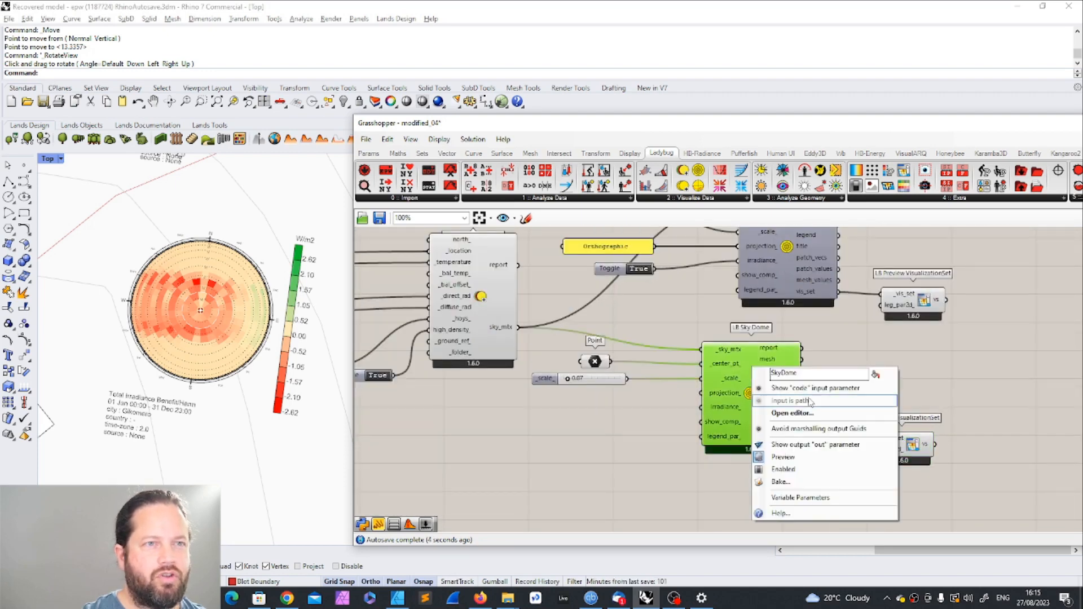
click(785, 456)
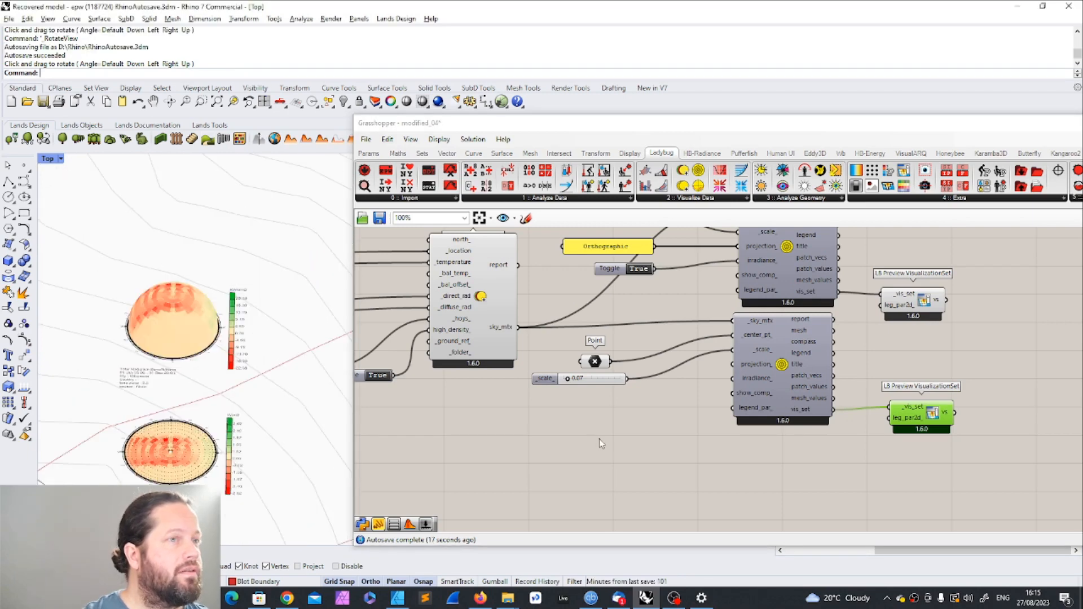
Step: Examine both sky domes against the site boundary and review the analysis-period inputs feeding the benefit sky matrix
scroll(727, 356, down, 3)
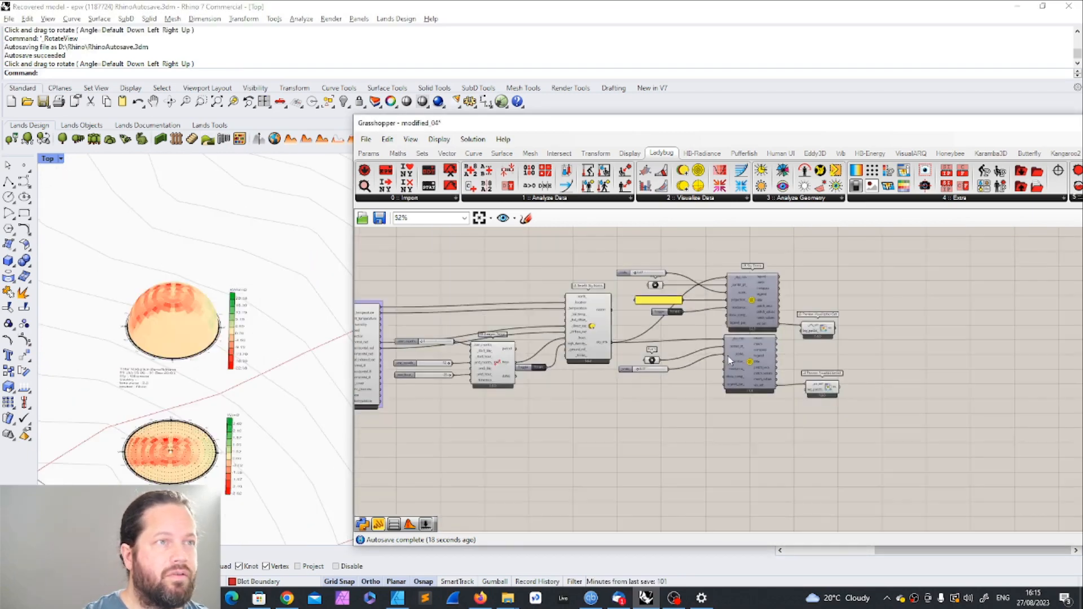
scroll(614, 319, up, 2)
scroll(607, 312, down, 1)
right_drag(296, 387, 282, 372)
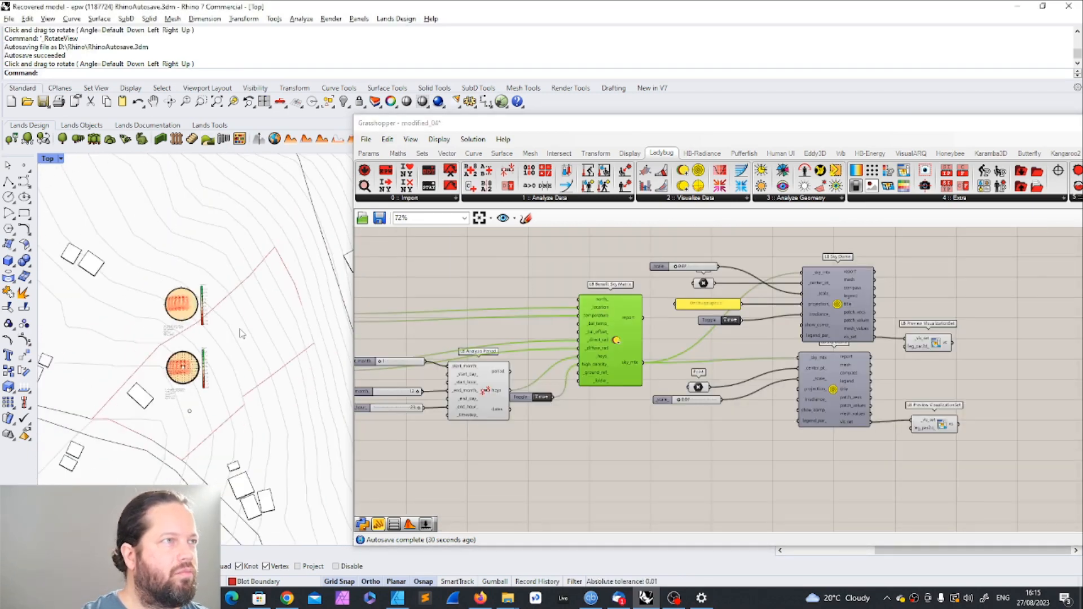
scroll(234, 331, up, 3)
drag(485, 128, 733, 126)
scroll(485, 310, down, 4)
click(394, 260)
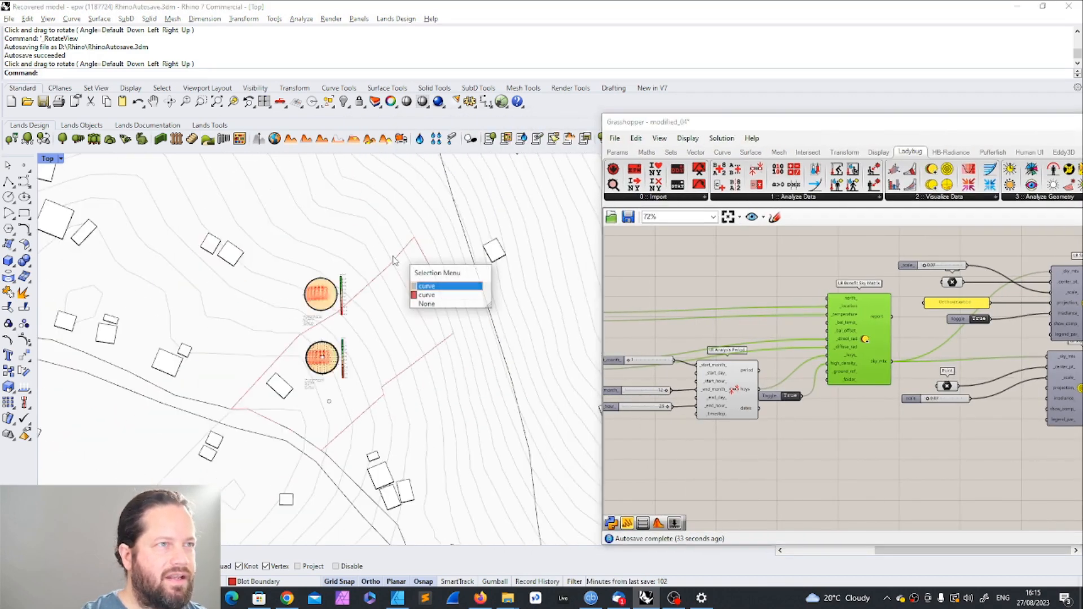
click(427, 294)
click(505, 304)
scroll(366, 307, down, 7)
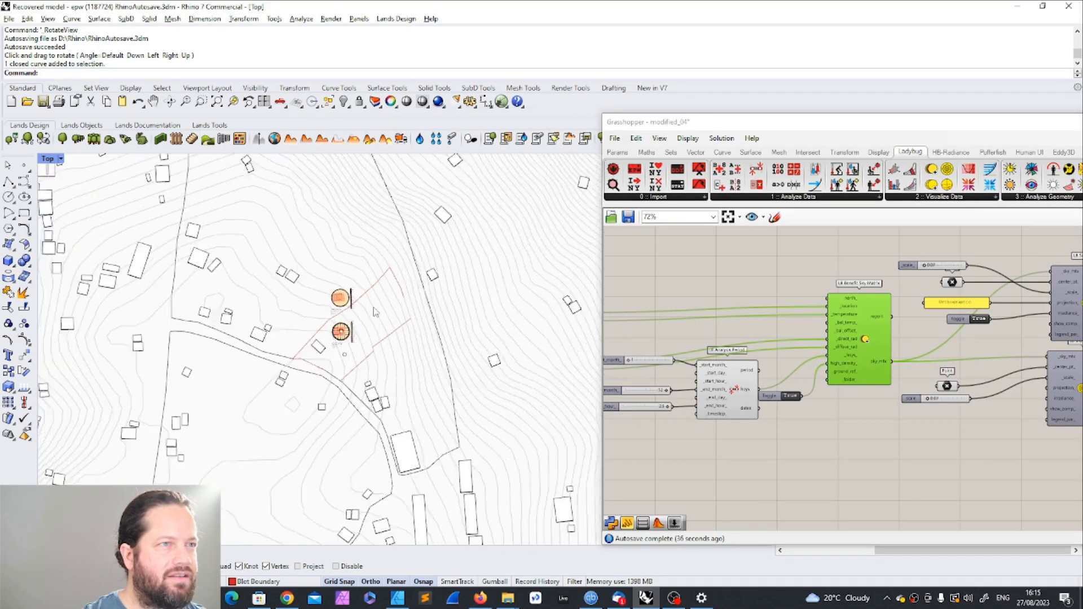
scroll(372, 309, up, 5)
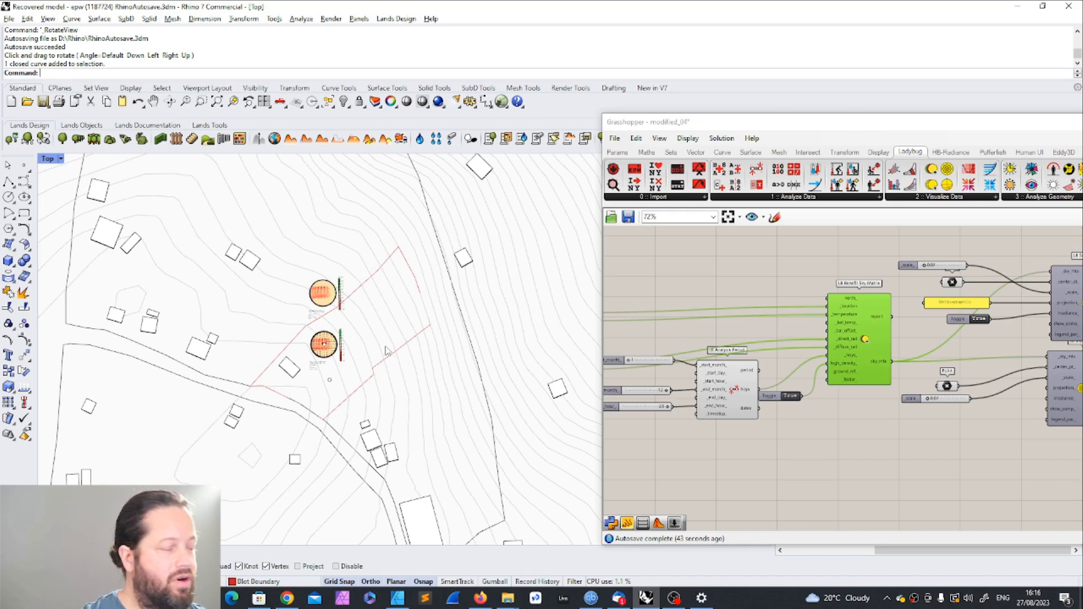
scroll(322, 340, up, 6)
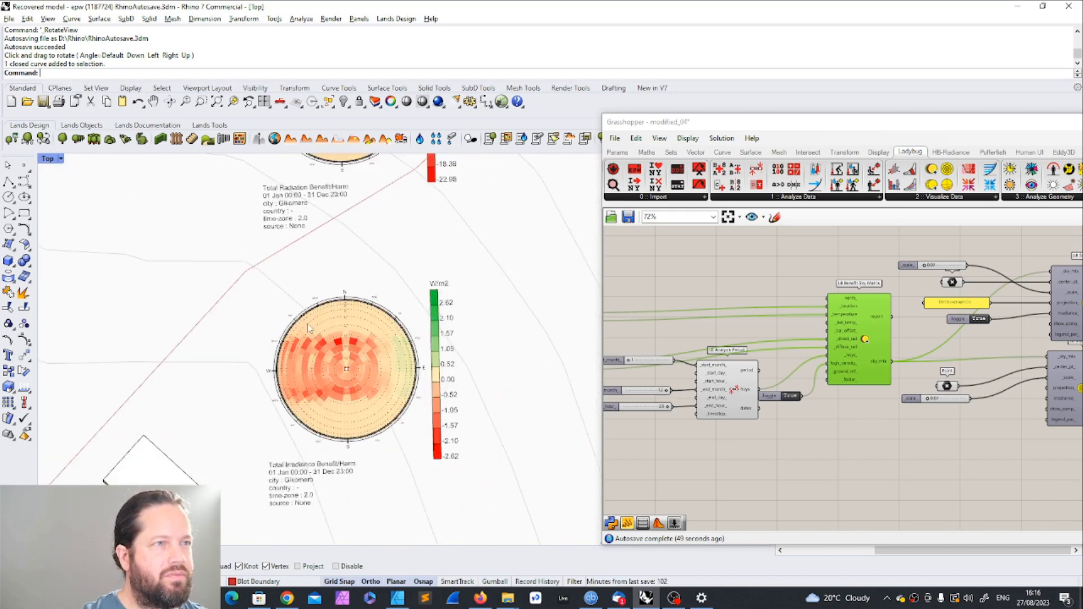
scroll(309, 328, down, 5)
click(837, 463)
scroll(728, 405, down, 4)
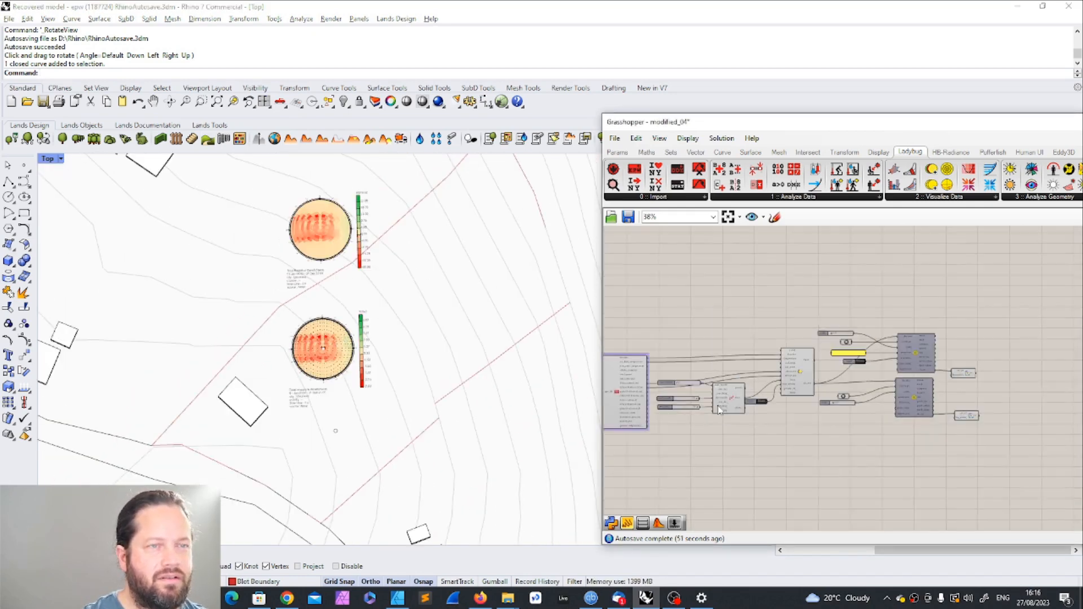
scroll(677, 384, up, 4)
click(685, 387)
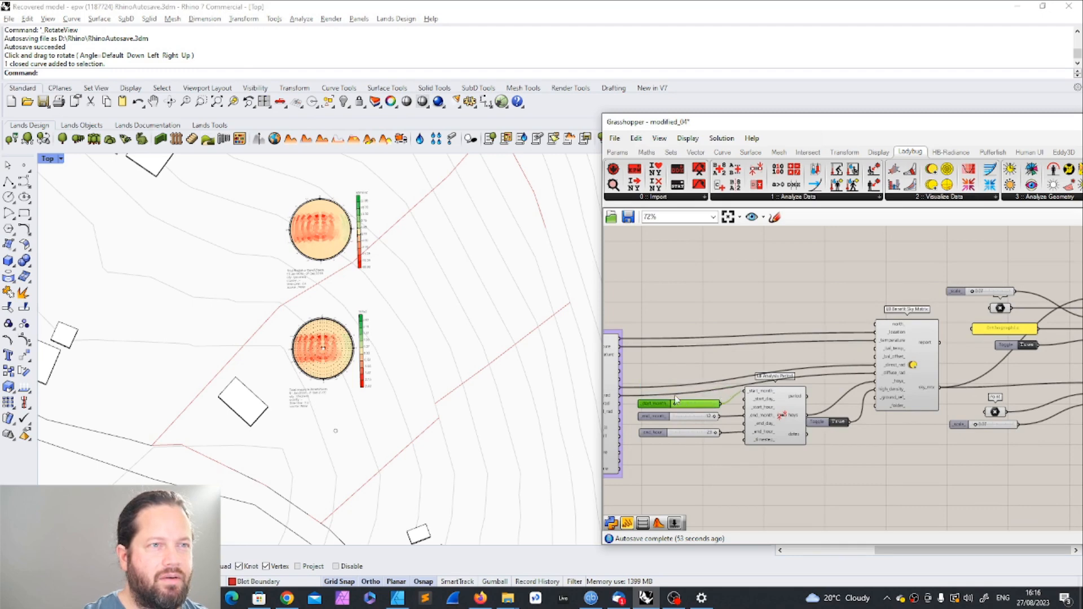
scroll(683, 389, down, 6)
Step: Place an LB Radiation Dome below the two LB Sky Dome components and feed it the benefit sky matrix
drag(796, 125, 641, 124)
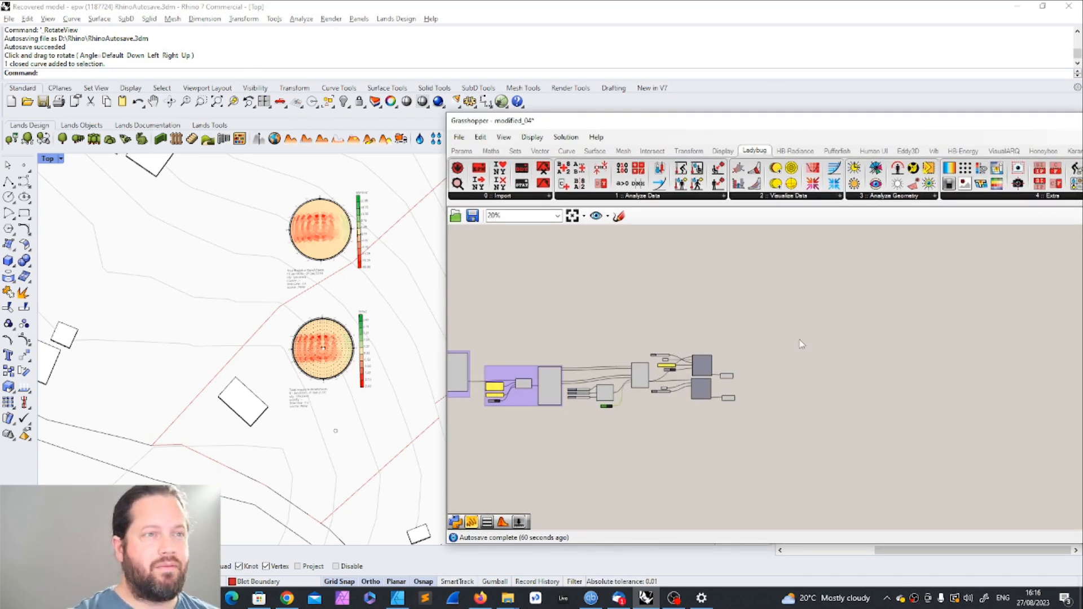
click(808, 196)
click(919, 355)
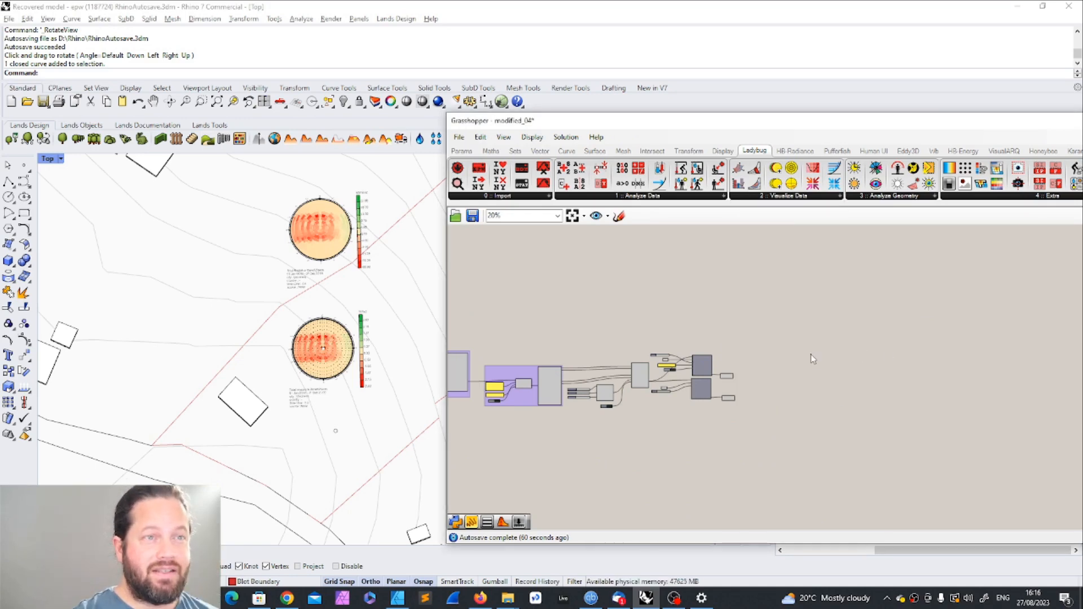
click(799, 198)
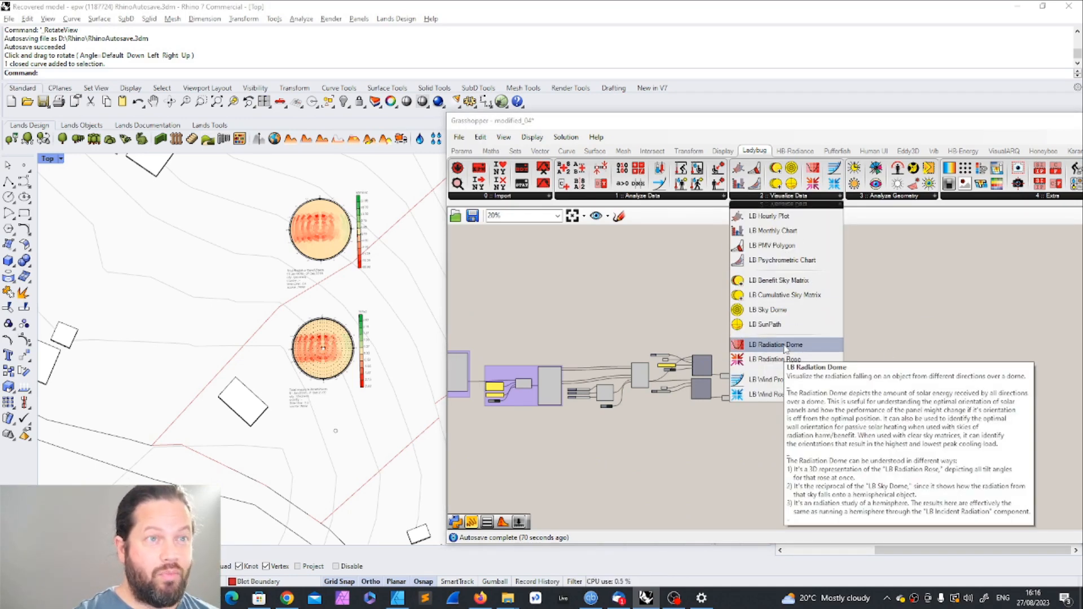
click(785, 345)
click(702, 419)
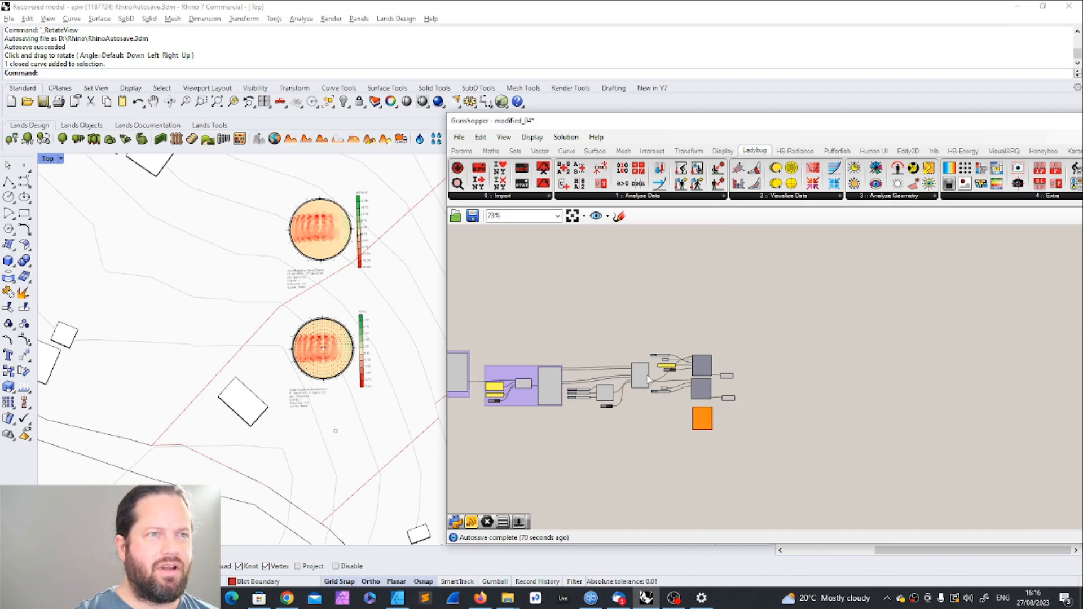
scroll(648, 379, up, 3)
scroll(648, 380, down, 2)
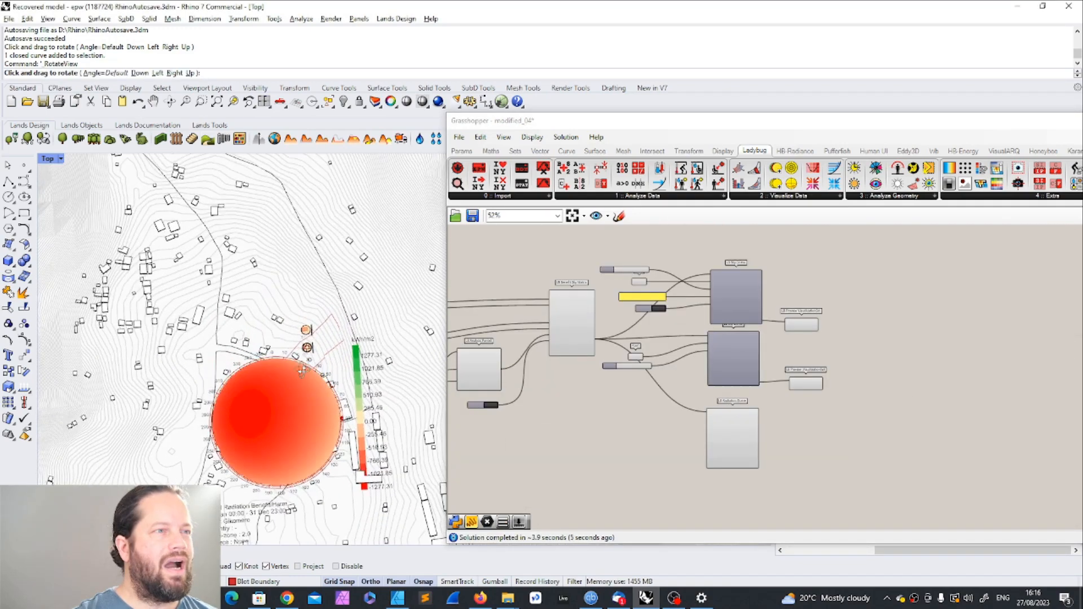
Step: Duplicate the 3D sky dome's Point parameter and connect the copy to _center_pt_ of LB Radiation Dome
scroll(302, 370, up, 2)
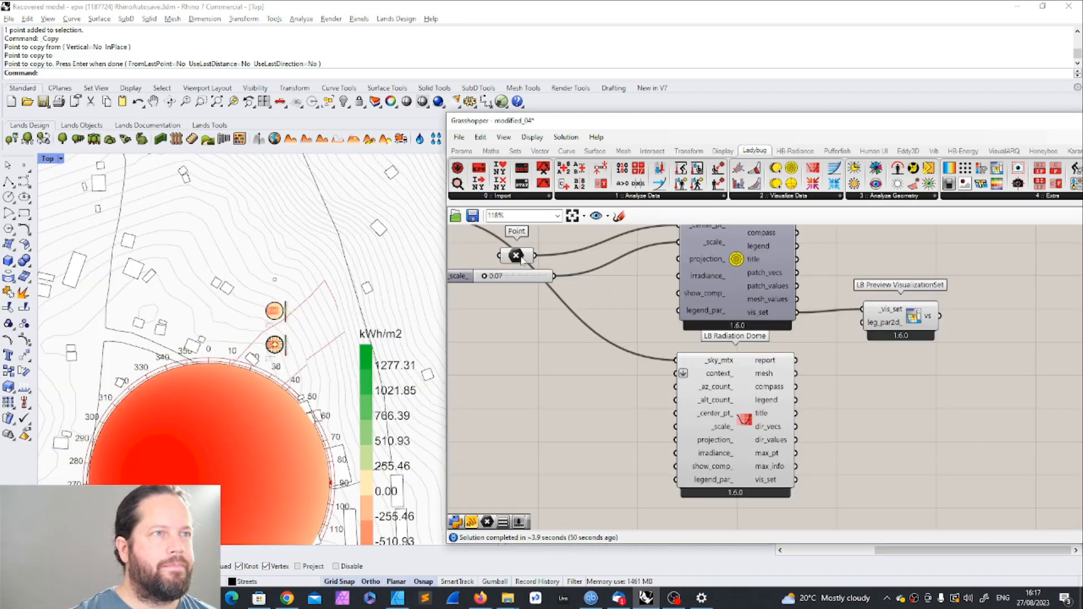
click(521, 259)
key(ctrl+c)
key(ctrl+v)
drag(523, 267, 675, 413)
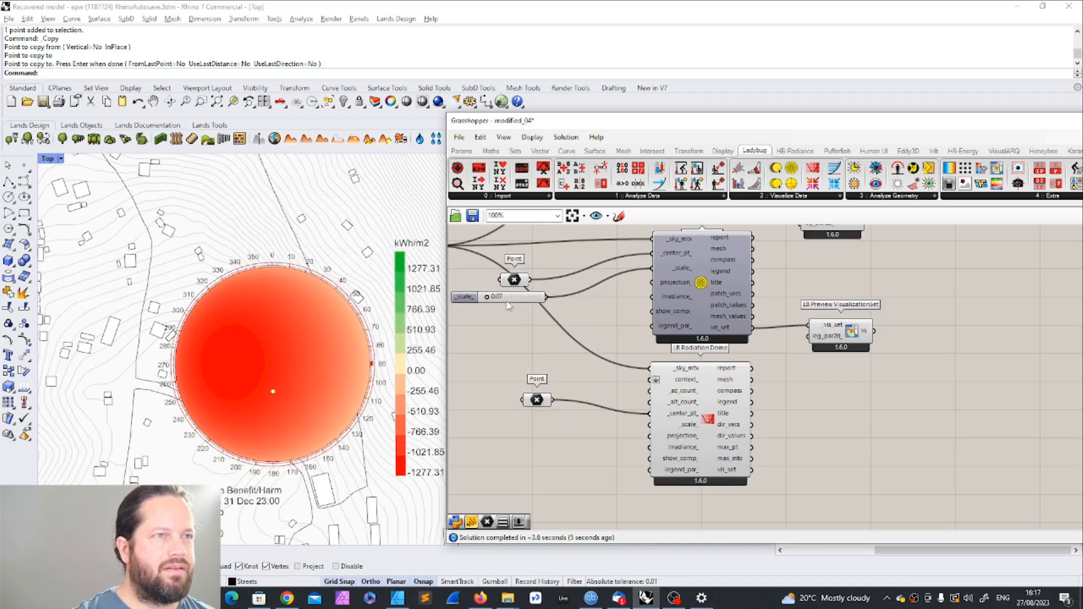
Step: Duplicate the 0.07 scale slider and connect the copy to _scale_ of LB Radiation Dome
click(504, 299)
key(ctrl+c)
key(ctrl+v)
drag(508, 307, 520, 399)
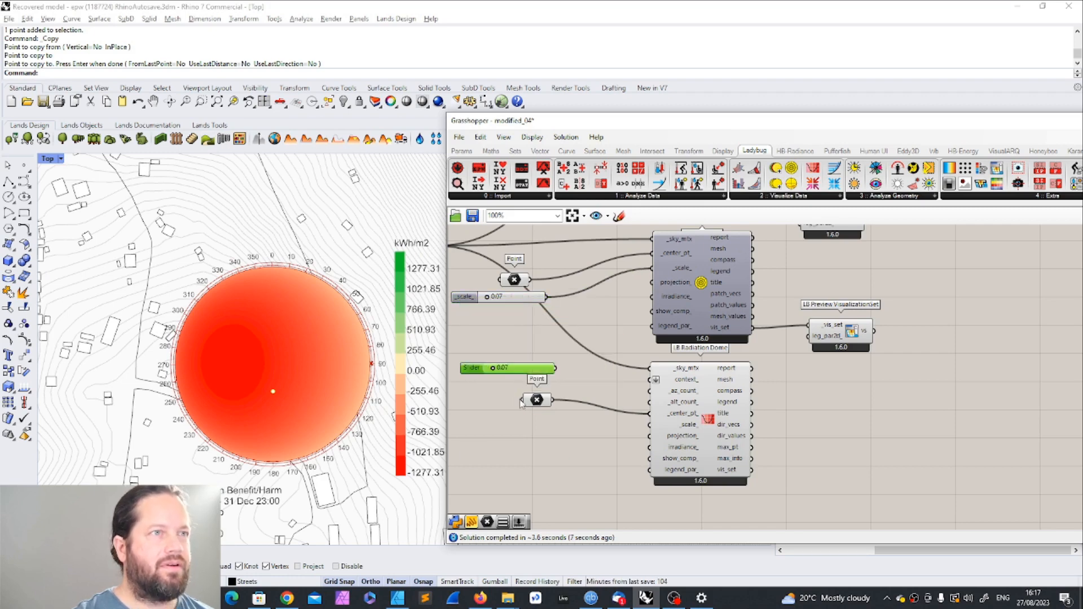
drag(474, 367, 483, 458)
drag(566, 459, 651, 425)
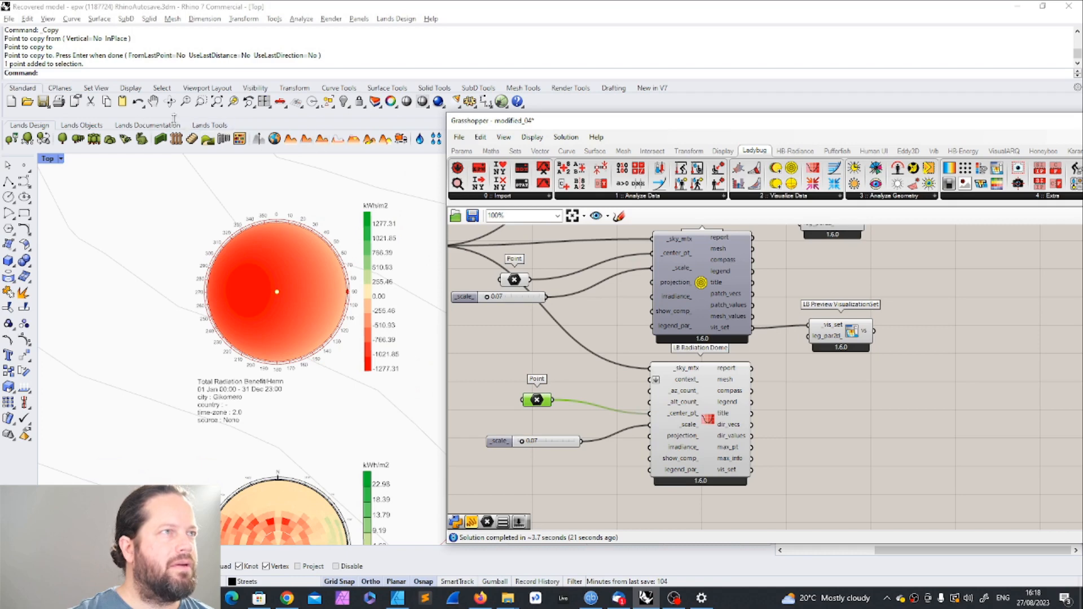
Step: Arrange the radiation dome's Point parameter and scale slider neatly beside its center point and scale inputs
click(169, 101)
drag(248, 172, 375, 309)
drag(587, 360, 477, 448)
mouse_move(554, 442)
mouse_down()
mouse_move(558, 419)
mouse_move(560, 434)
mouse_up()
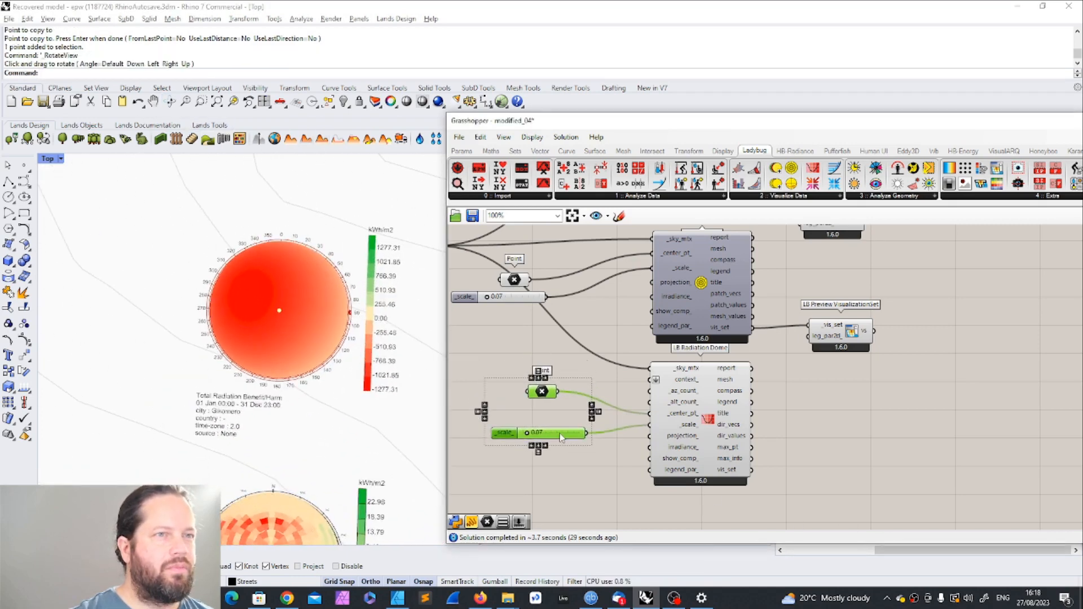
click(791, 438)
click(699, 371)
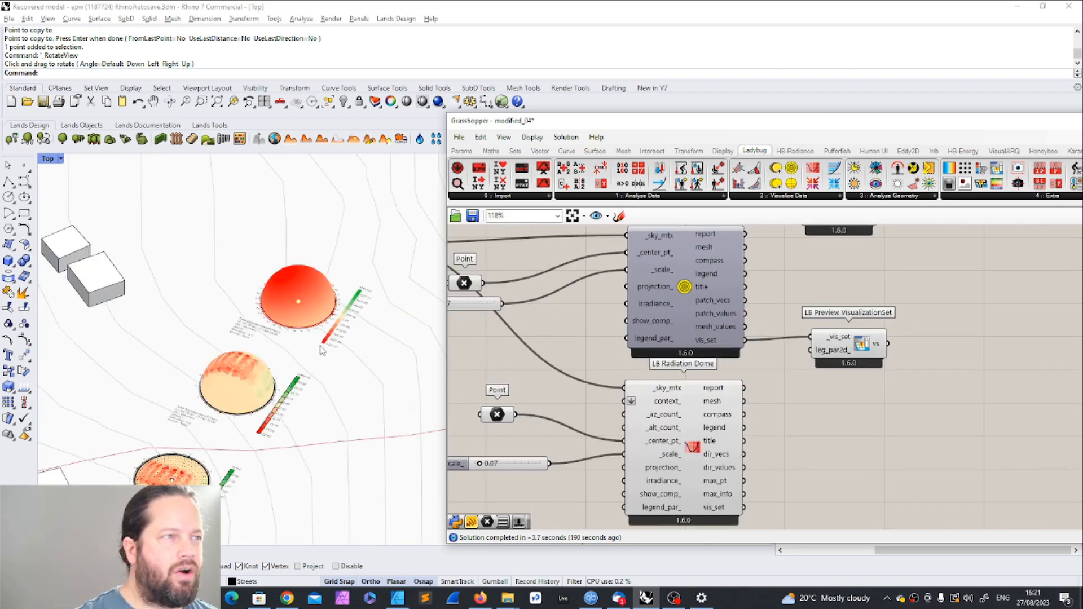
Step: Examine the radiation dome from above and from the side, including its compass, colour distribution and legend
scroll(319, 345, up, 6)
scroll(319, 338, down, 8)
right_drag(325, 288, 345, 316)
scroll(345, 313, up, 8)
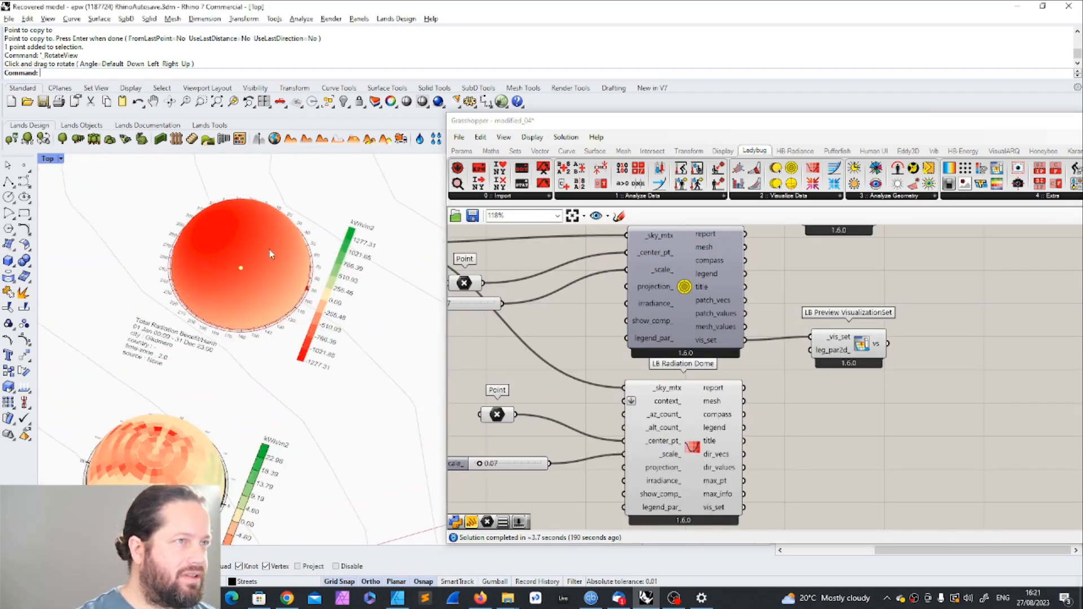
scroll(275, 336, down, 5)
scroll(293, 265, up, 4)
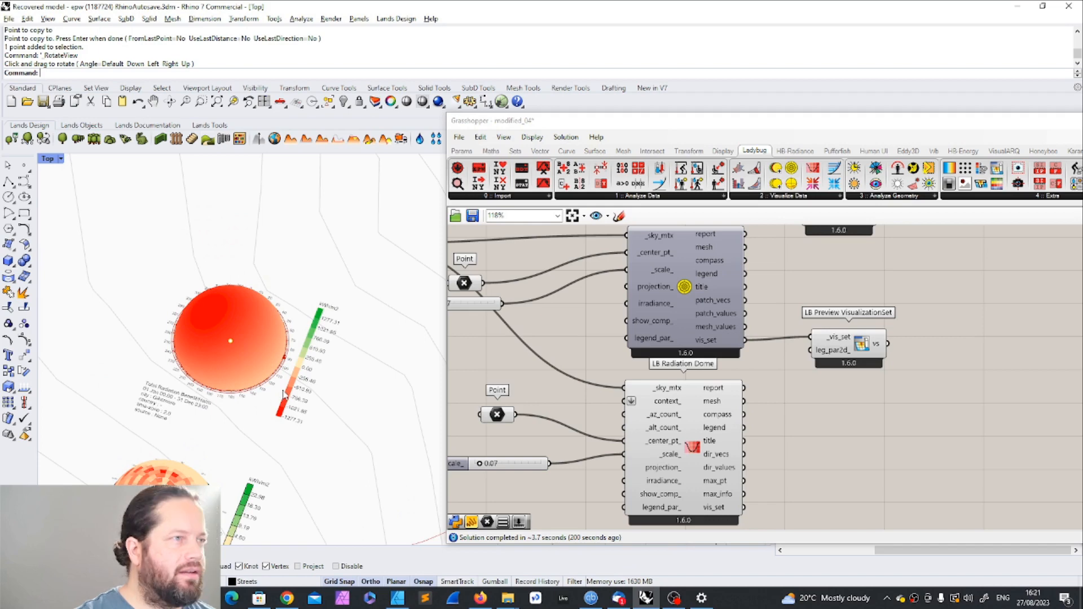
right_drag(253, 405, 306, 461)
right_drag(298, 420, 247, 379)
key(Home)
right_drag(234, 434, 247, 487)
scroll(251, 375, up, 8)
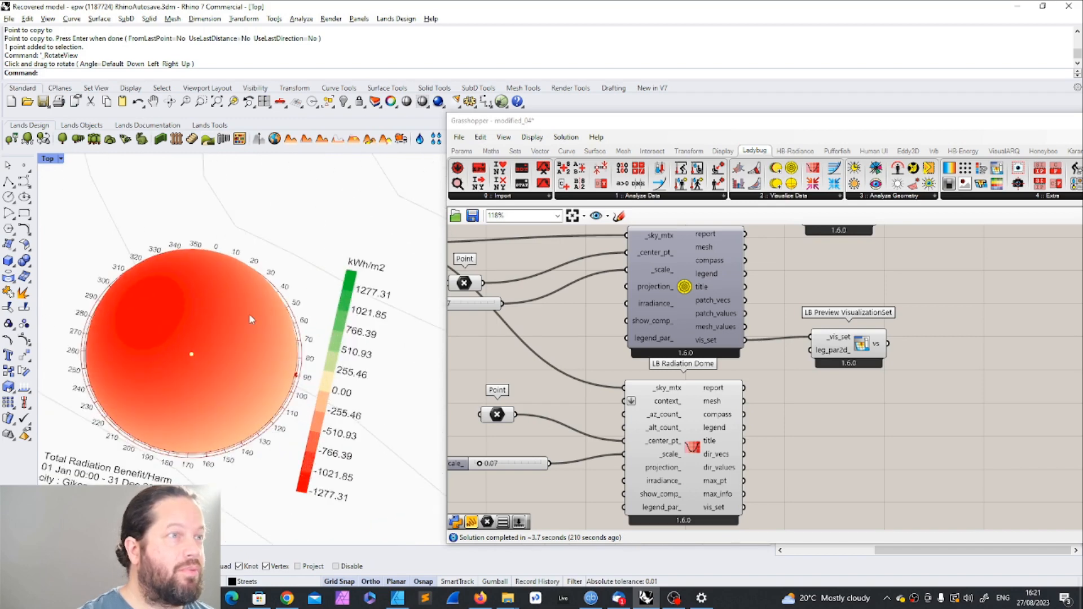
scroll(254, 365, down, 8)
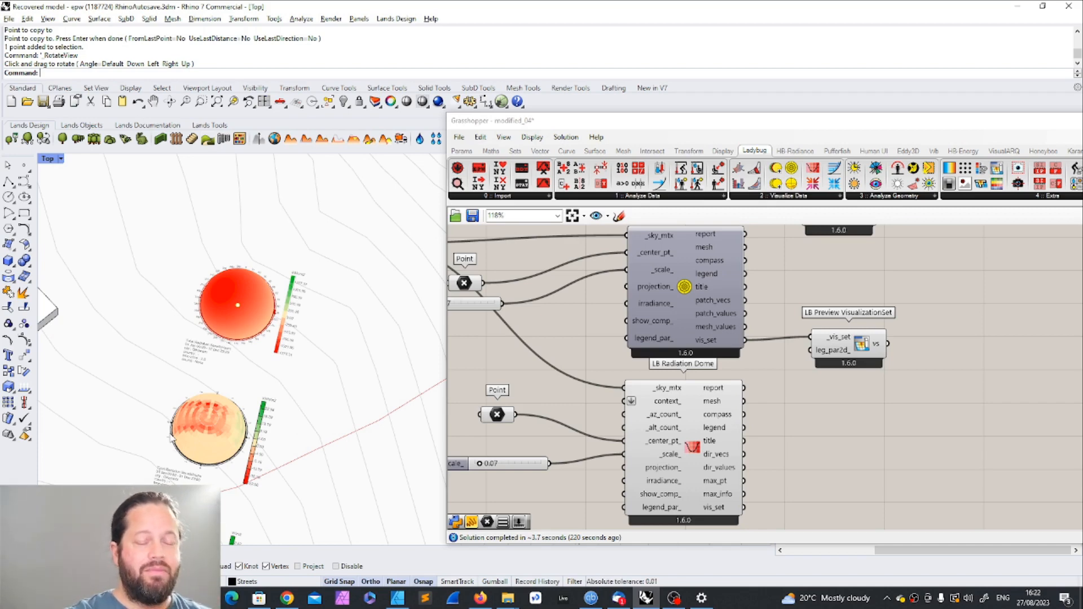
ctrl+shift+right_drag(263, 319, 242, 246)
scroll(299, 284, up, 12)
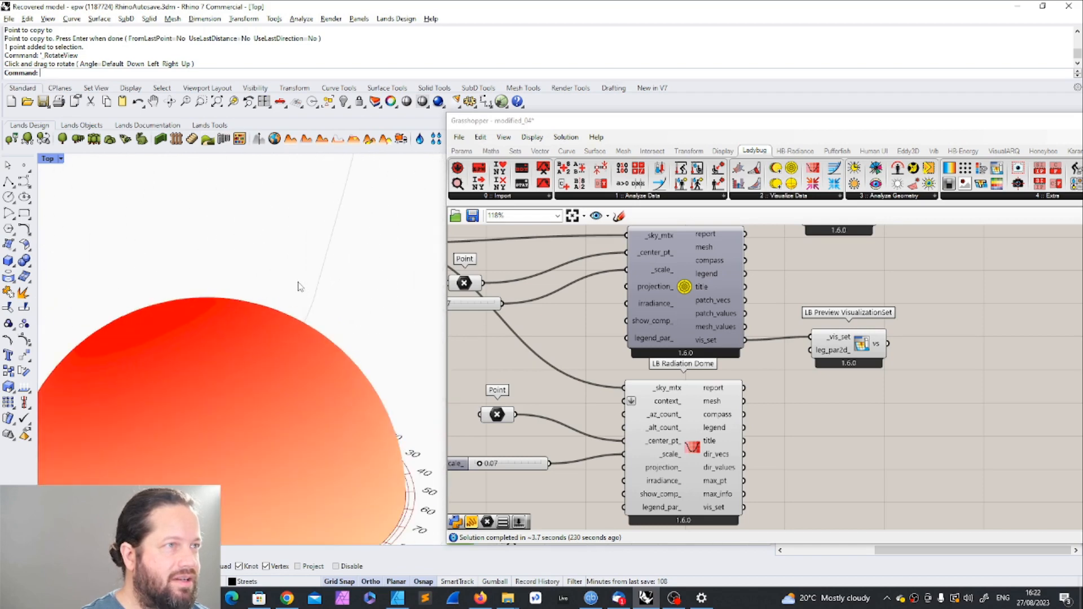
scroll(299, 305, down, 6)
ctrl+shift+right_drag(305, 343, 310, 421)
scroll(311, 422, down, 2)
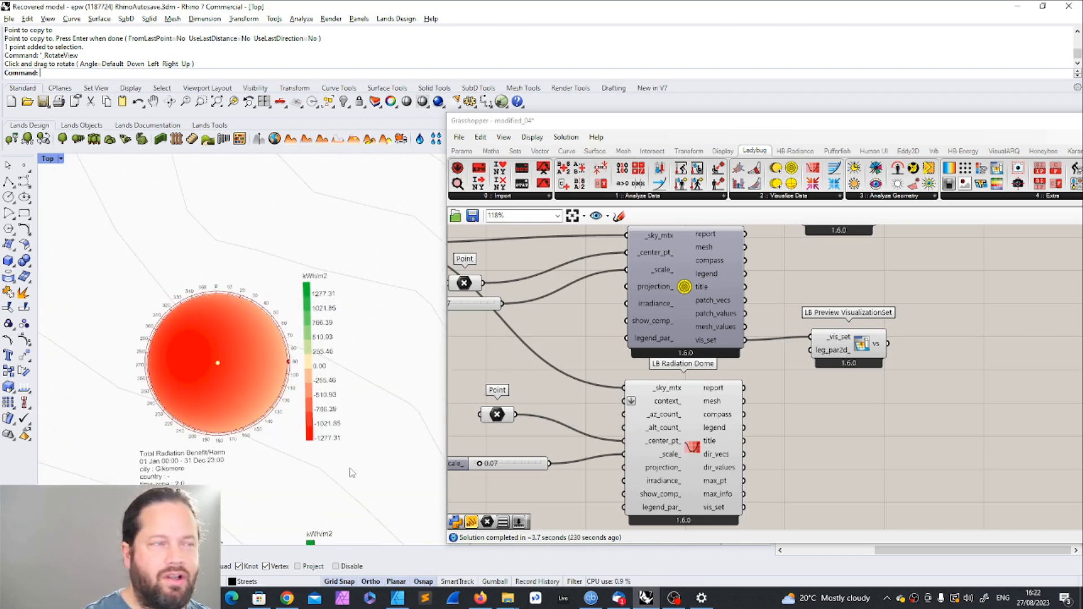
ctrl+shift+right_drag(349, 469, 309, 389)
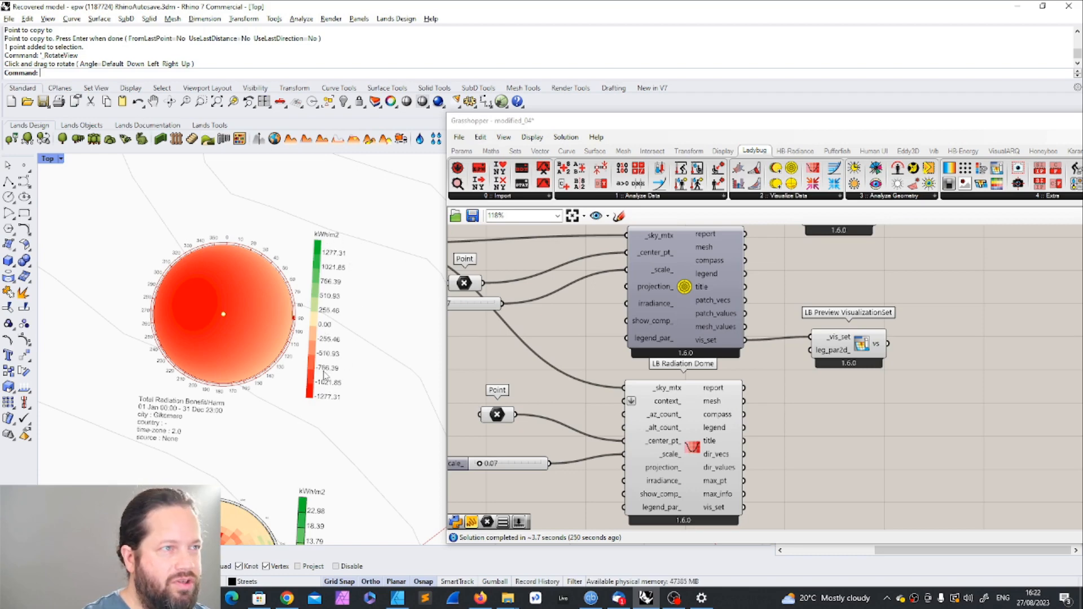
Step: Compare the radiation dome's legend and colouring with the sky domes, and check the analysis period behind them
scroll(365, 308, down, 5)
scroll(344, 426, up, 5)
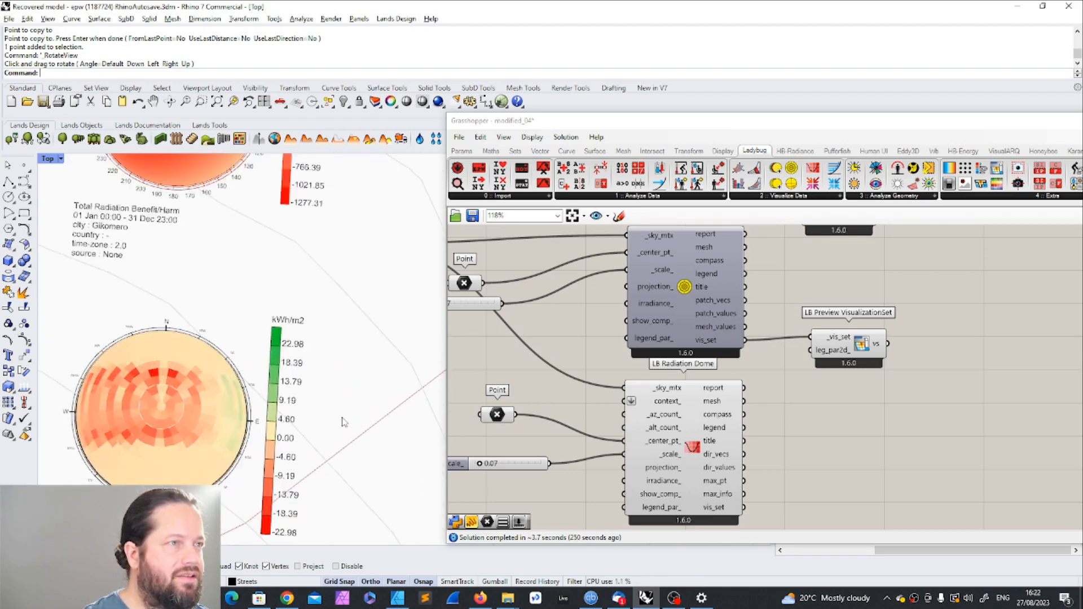
scroll(338, 395, down, 4)
scroll(319, 321, up, 4)
scroll(376, 393, down, 5)
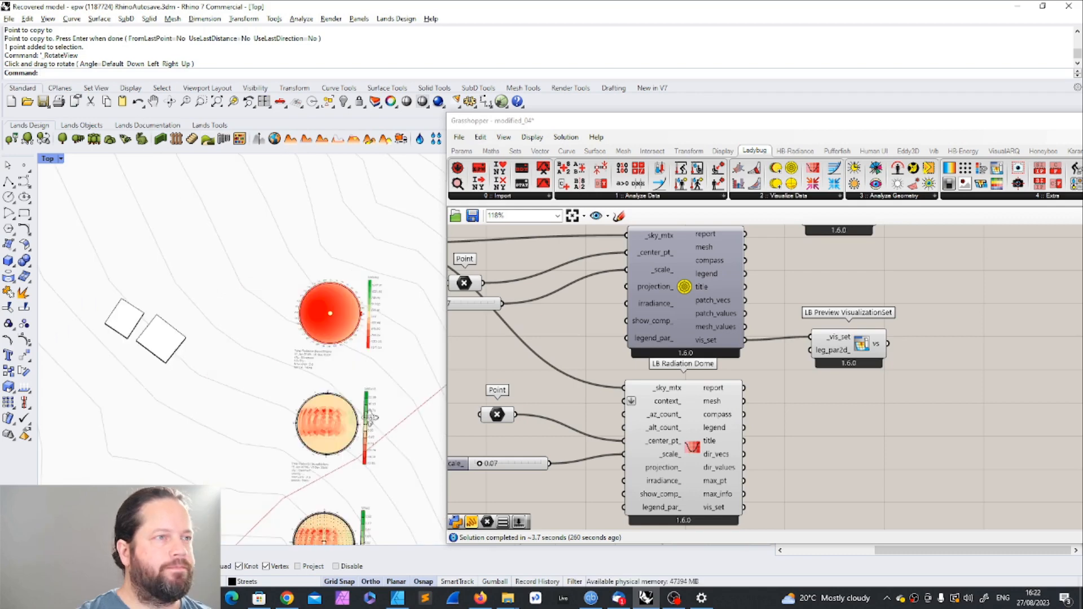
scroll(375, 403, up, 3)
scroll(410, 422, down, 2)
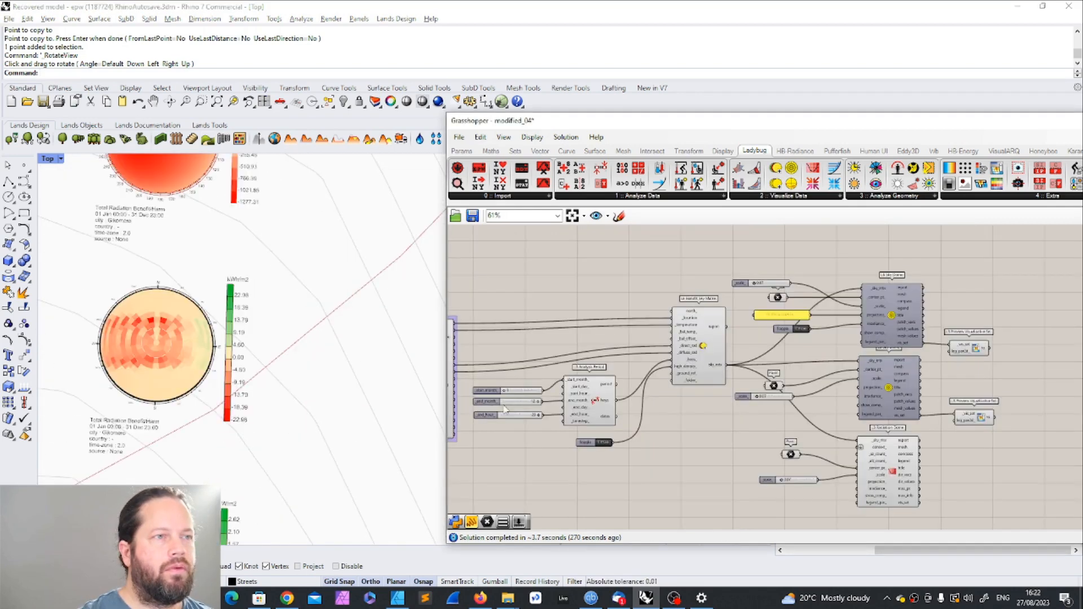
scroll(529, 410, up, 3)
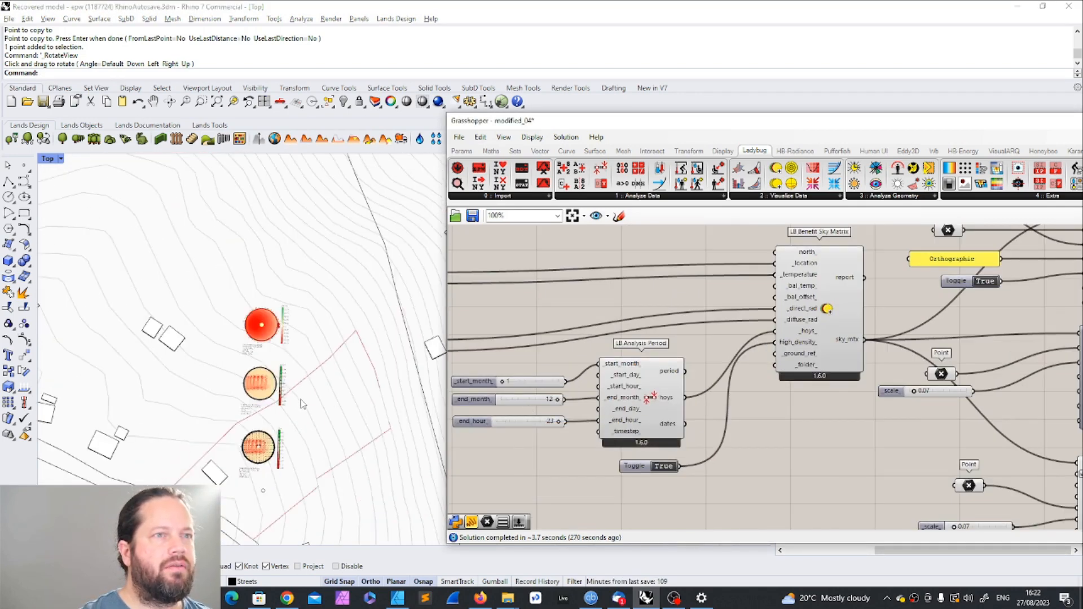
Step: Place an LB Radiation Rose below LB Radiation Dome and supply its sky matrix and center point
scroll(793, 430, down, 5)
scroll(793, 430, up, 2)
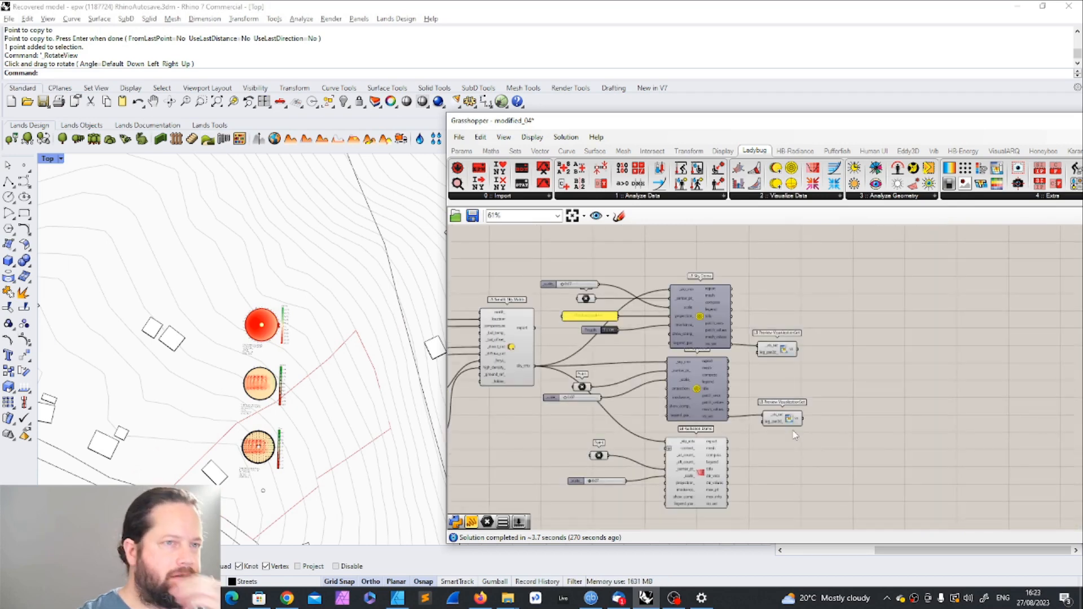
click(806, 196)
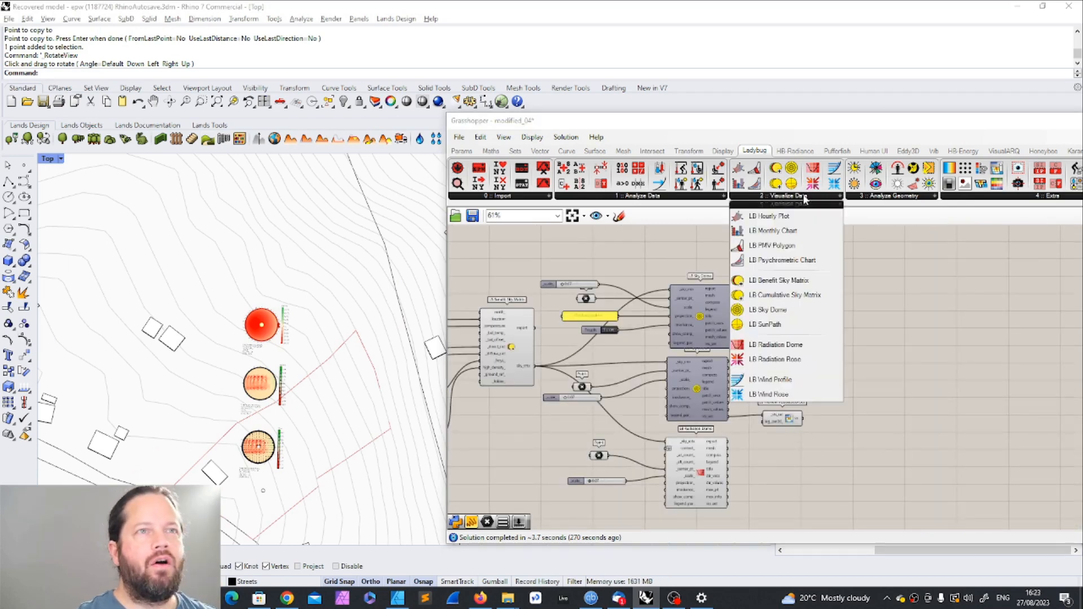
click(776, 361)
scroll(874, 345, down, 3)
scroll(768, 456, up, 6)
click(746, 494)
scroll(820, 407, down, 2)
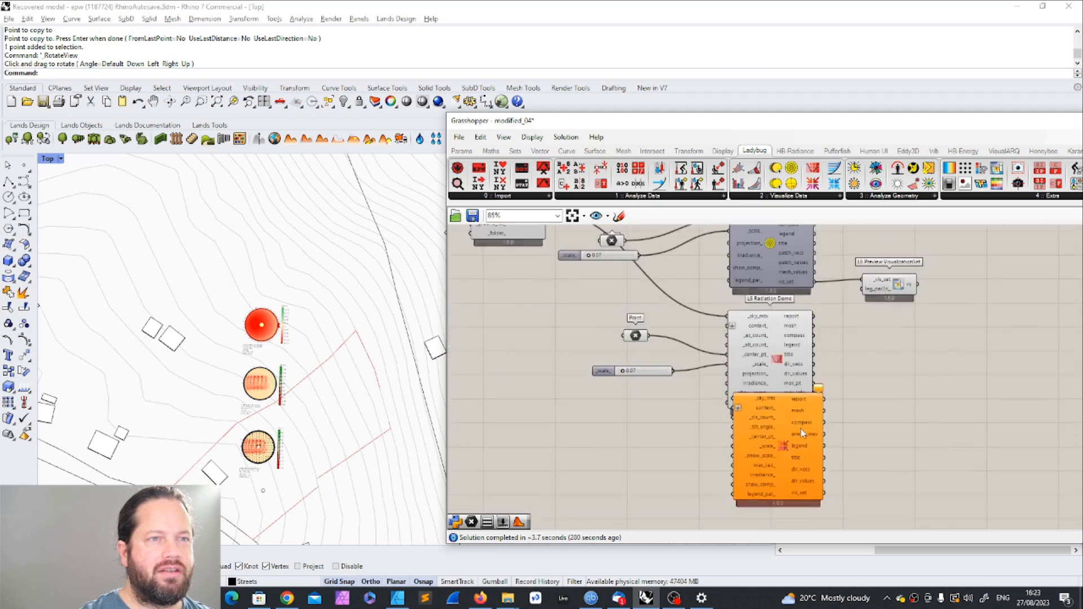
click(788, 468)
scroll(789, 468, down, 2)
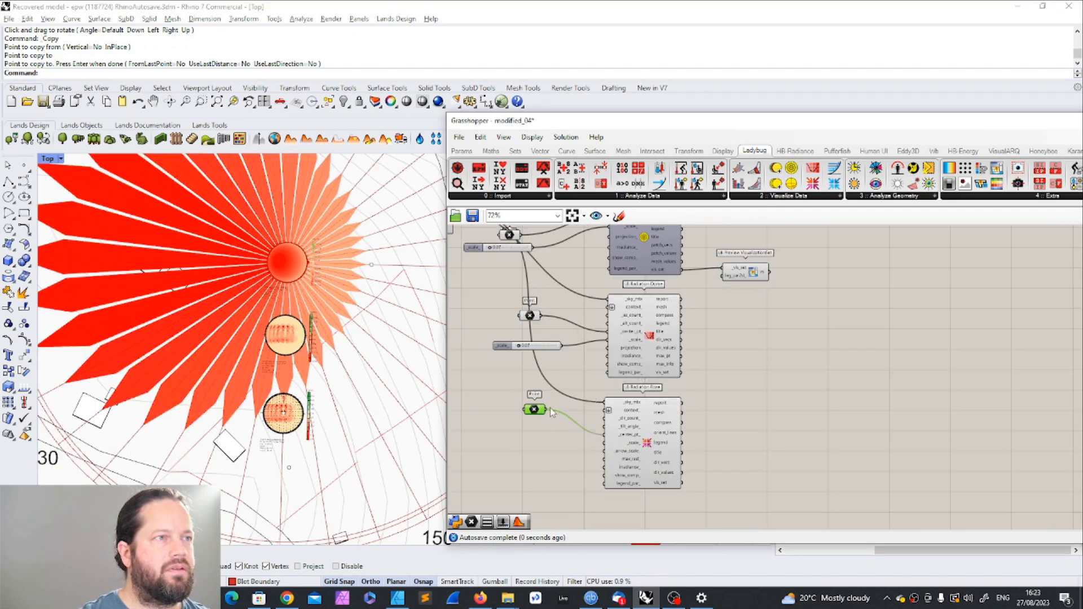
Step: Duplicate the 0.07 scale slider beside LB Radiation Rose and connect it to the rose's scale input
alt+drag(550, 346, 623, 441)
scroll(550, 447, up, 2)
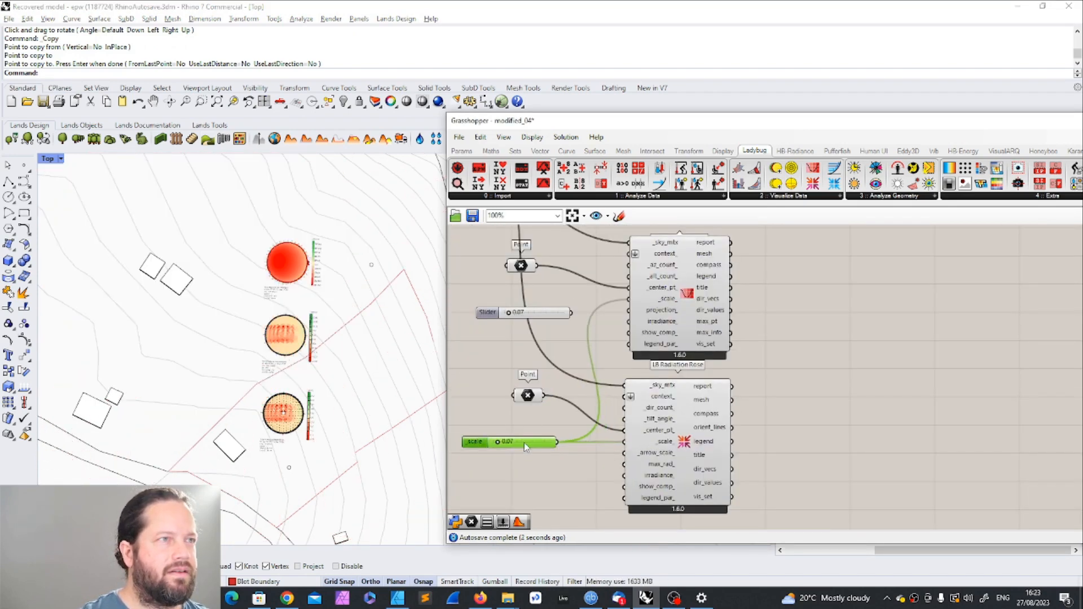
click(516, 342)
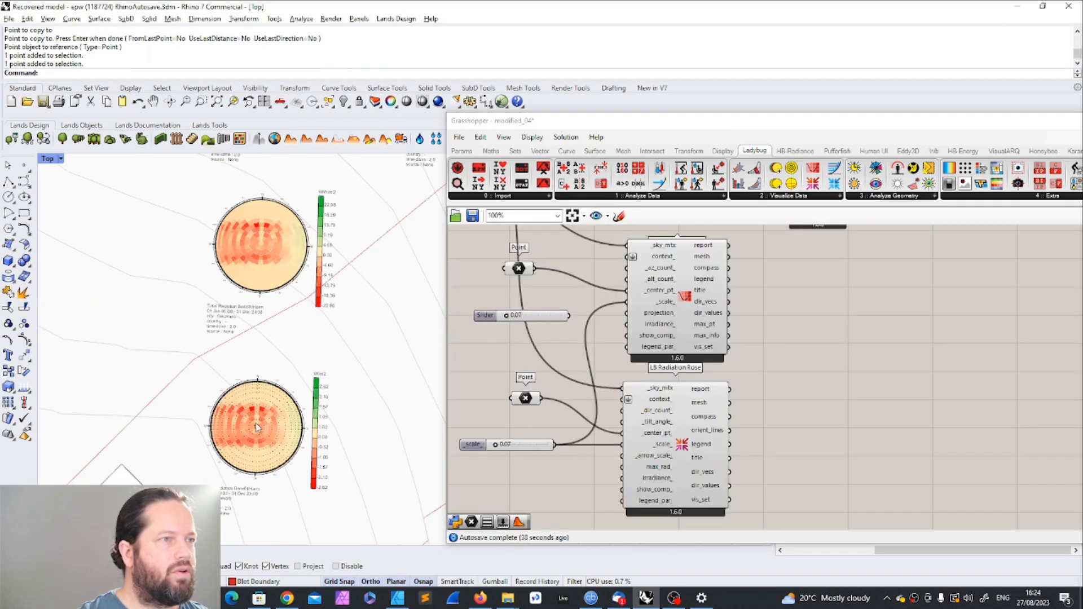
Step: Delete the orthographic LB Sky Dome with its Rhino center point, its LB Preview VisualizationSet and its input parameters
key(Delete)
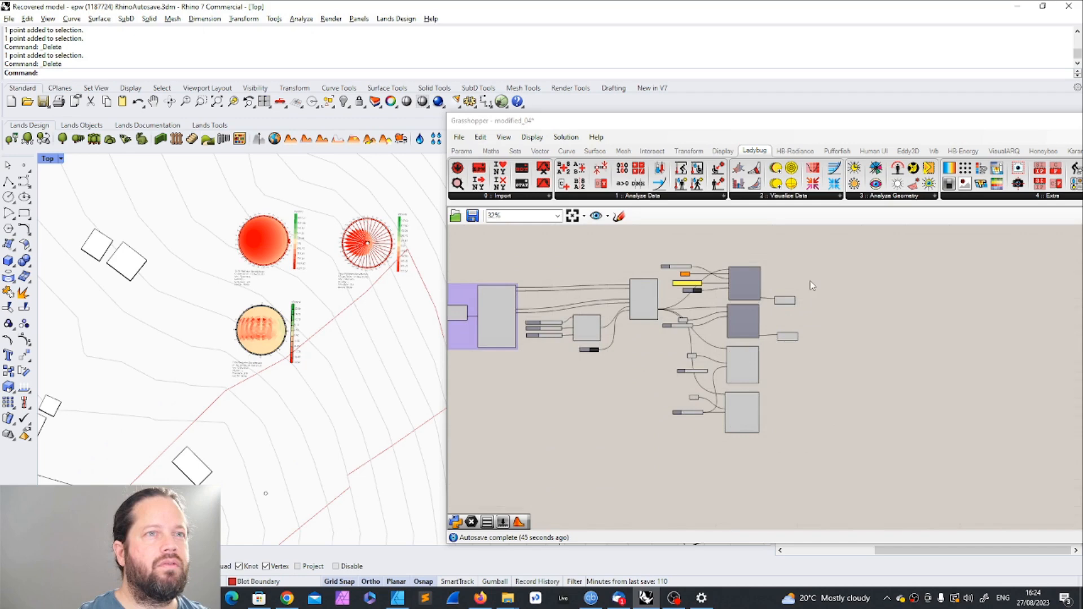
scroll(705, 279, up, 5)
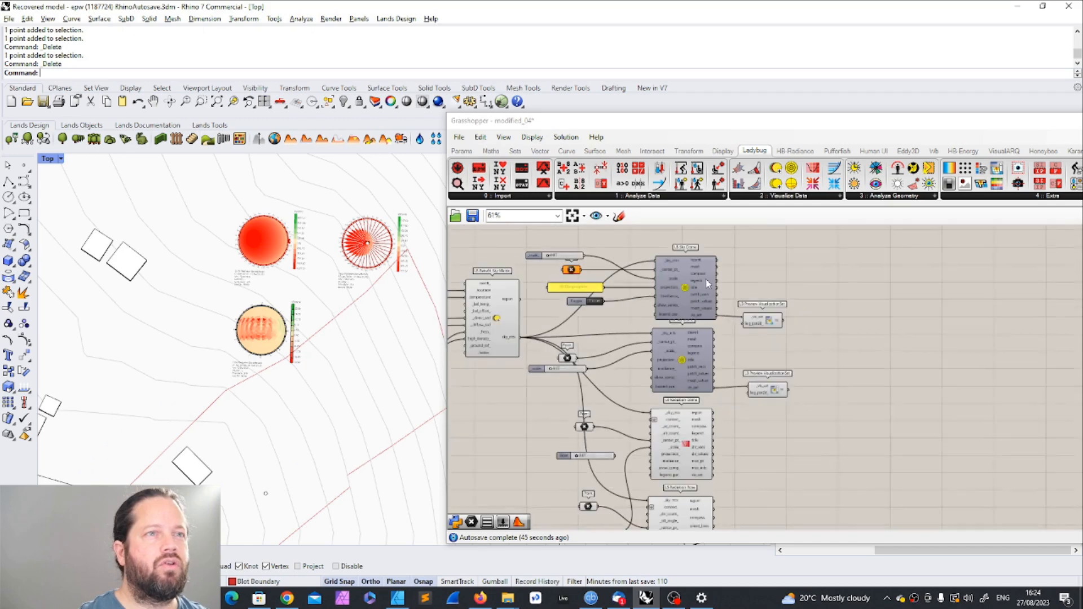
click(675, 267)
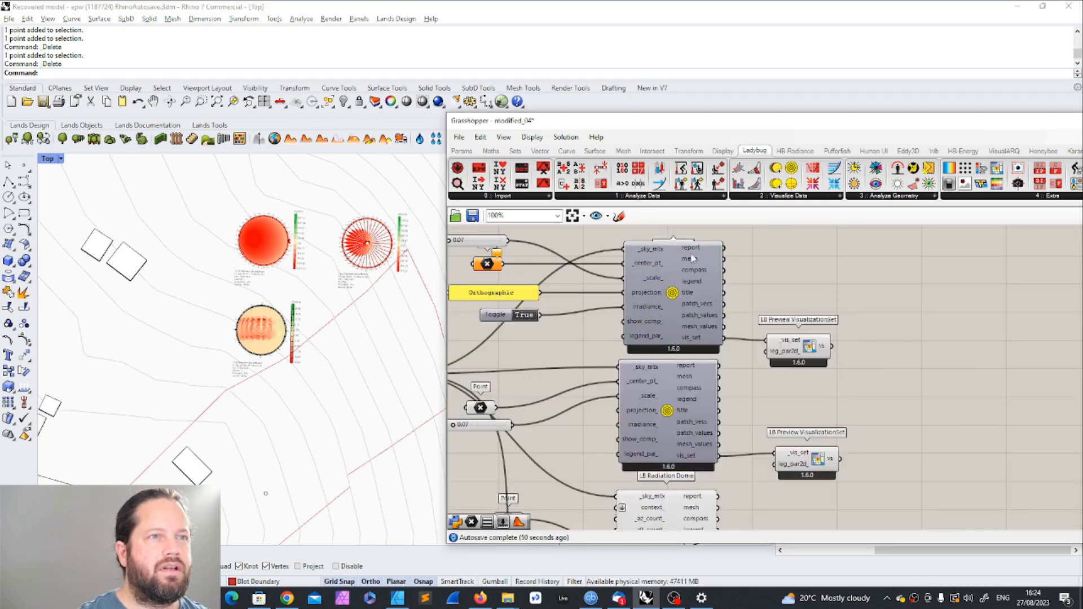
key(Delete)
click(803, 343)
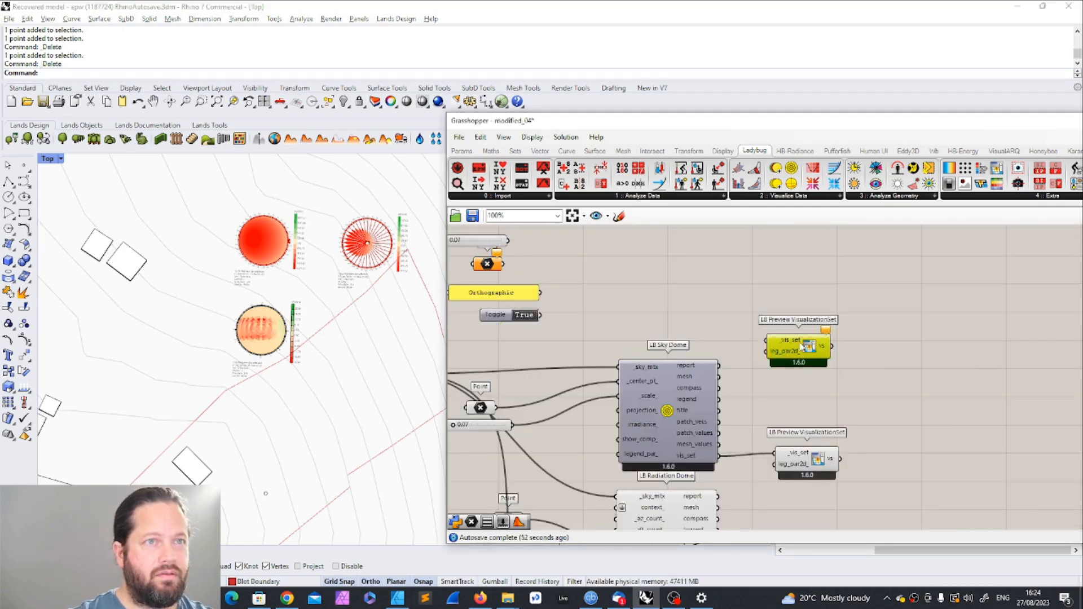
key(Delete)
scroll(748, 335, down, 2)
scroll(660, 304, up, 3)
drag(568, 246, 511, 300)
key(Delete)
scroll(566, 298, down, 4)
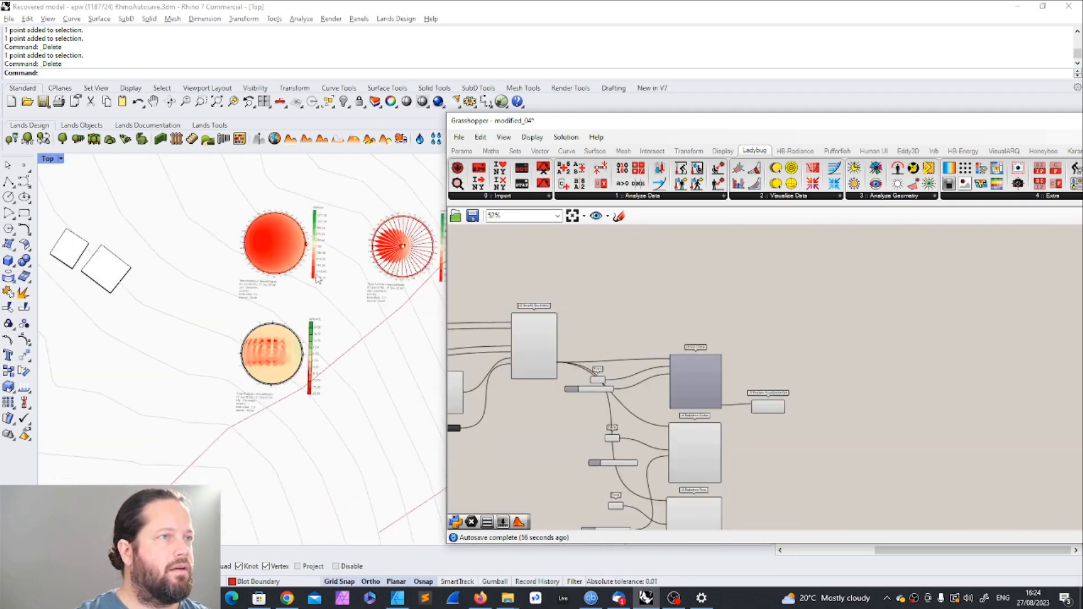
Step: Move the Rhino center points so the sky dome, radiation dome and radiation rose stand in one vertical column
scroll(266, 287, down, 5)
scroll(266, 288, up, 2)
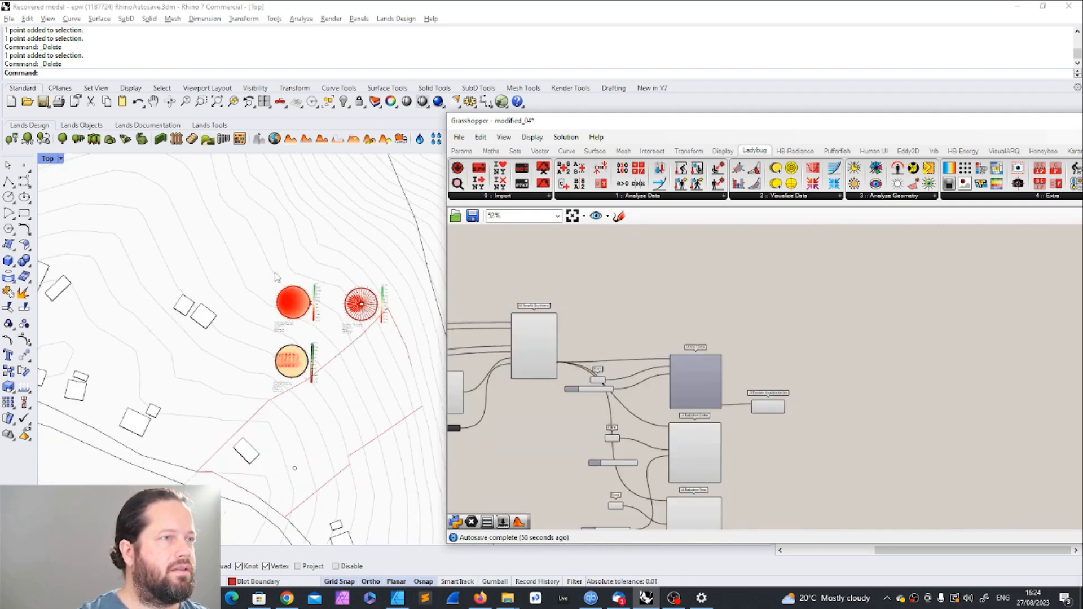
click(361, 306)
scroll(300, 278, up, 2)
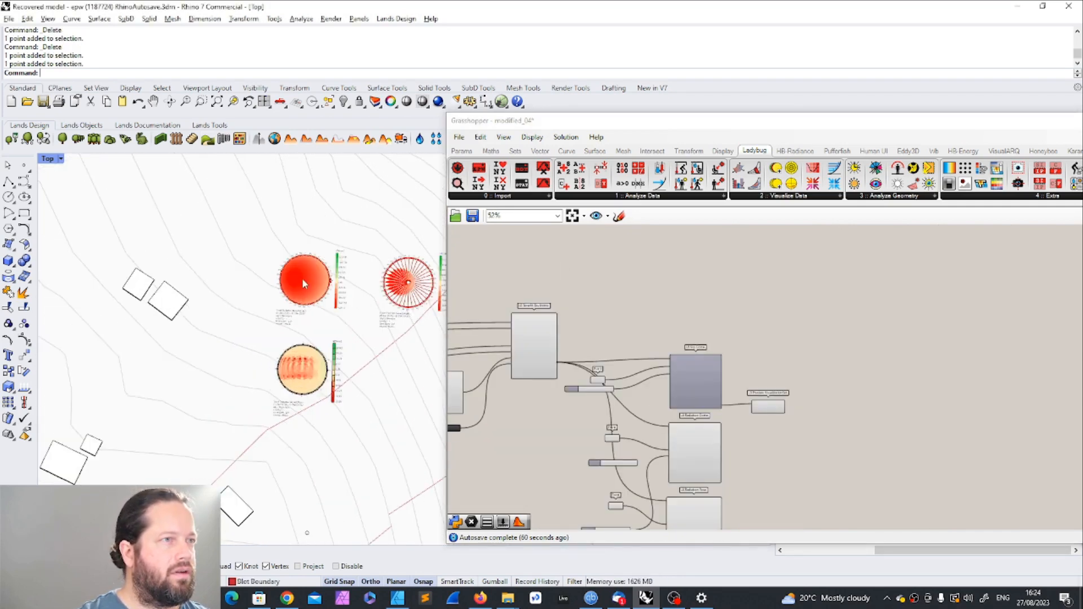
click(305, 280)
click(24, 354)
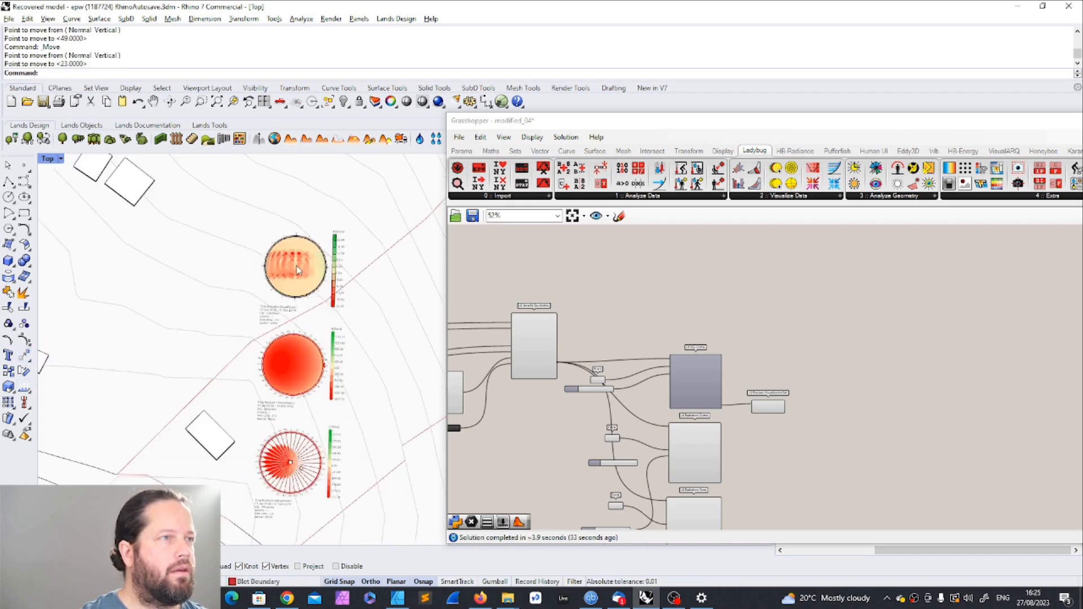
Step: Copy the three diagrams' center points in Rhino to form a second column east of the existing one
click(295, 266)
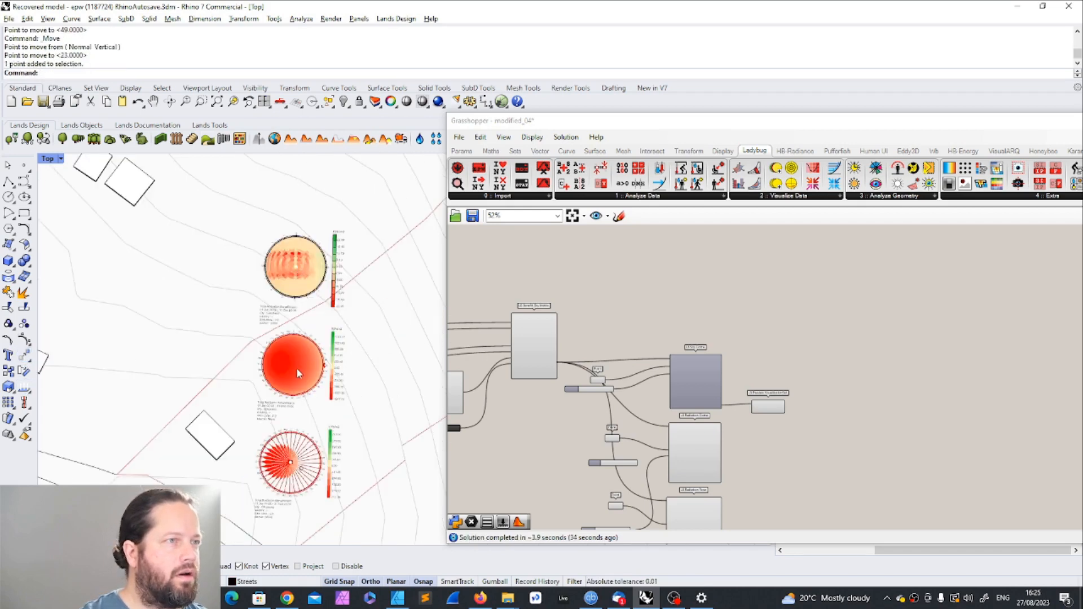
shift+click(294, 364)
shift+click(290, 463)
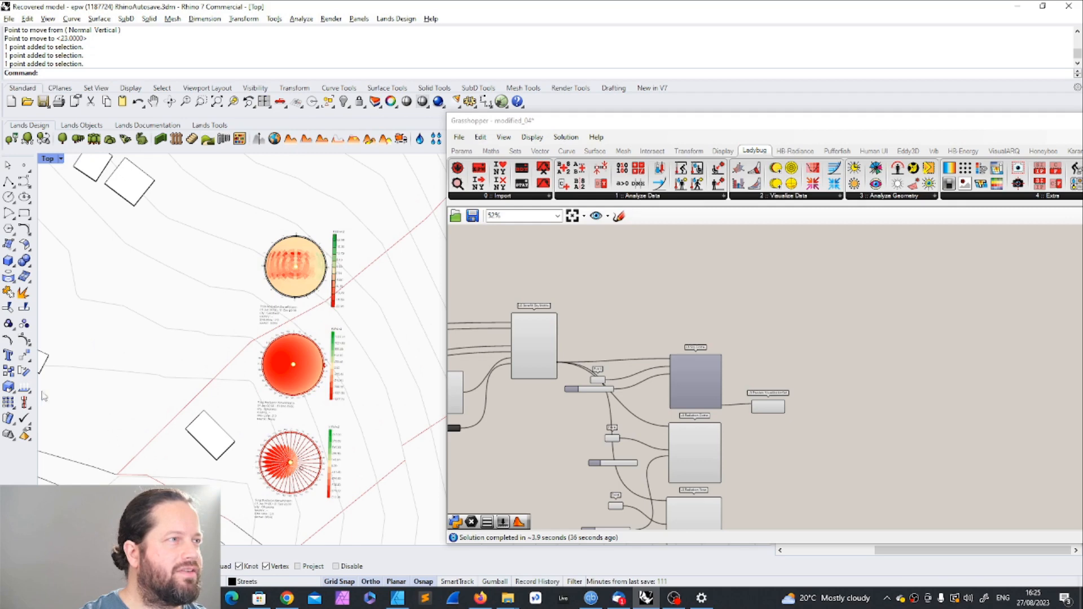
click(8, 371)
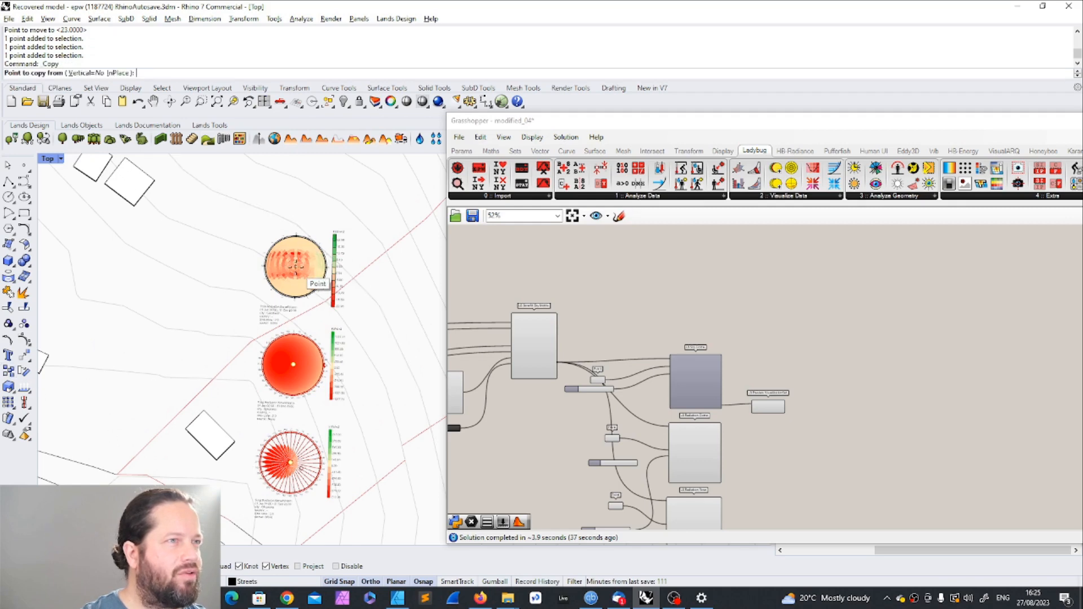
click(295, 266)
scroll(399, 270, up, 4)
scroll(350, 264, down, 8)
scroll(369, 266, up, 6)
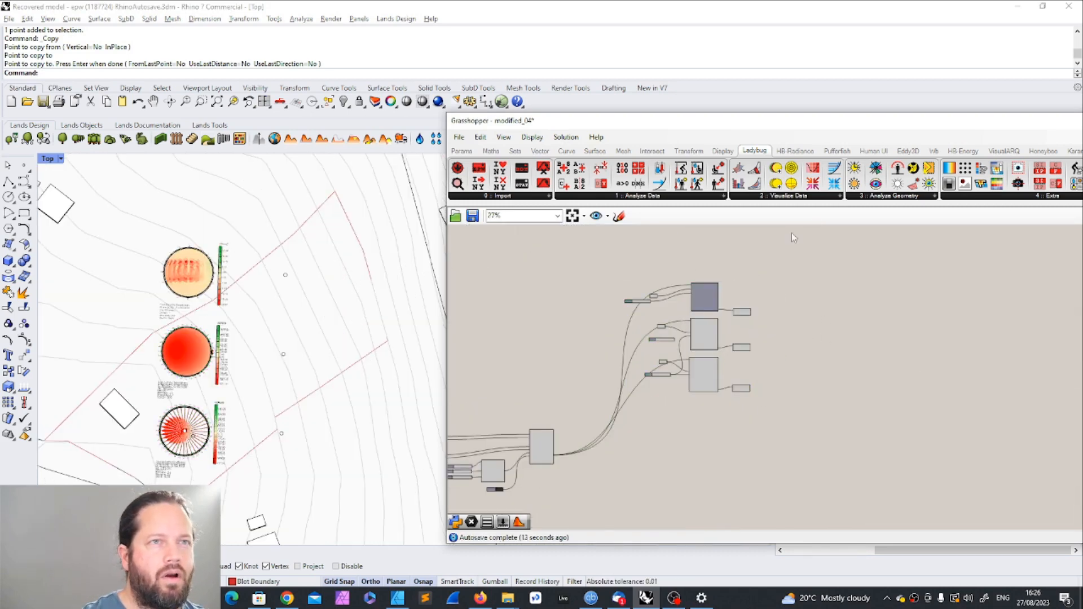
Step: Place an LB Cumulative Sky Matrix component directly below LB Benefit Sky Matrix
click(787, 197)
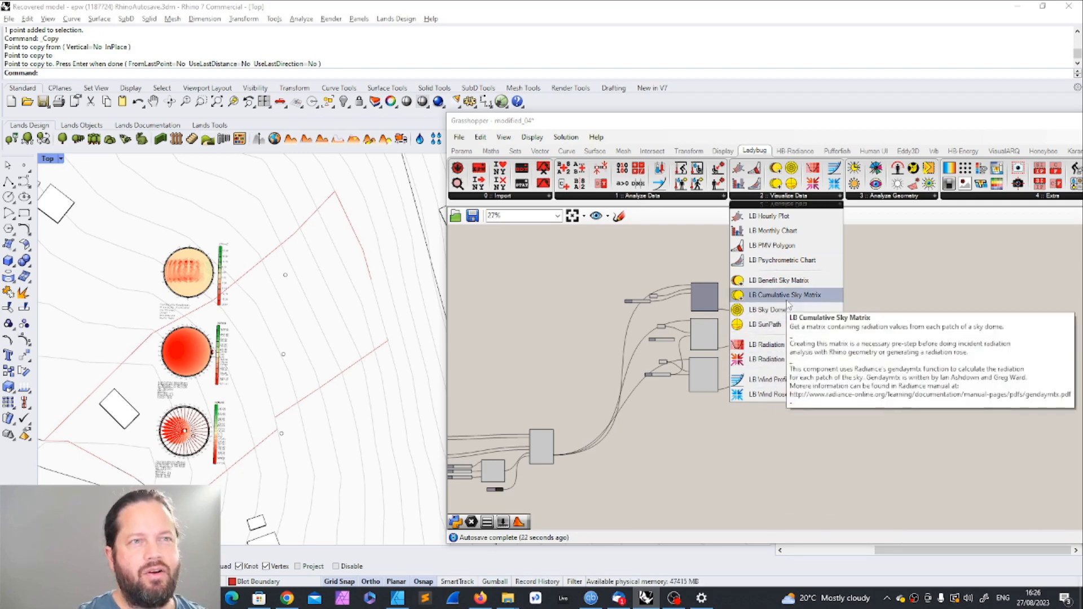
click(786, 301)
click(710, 467)
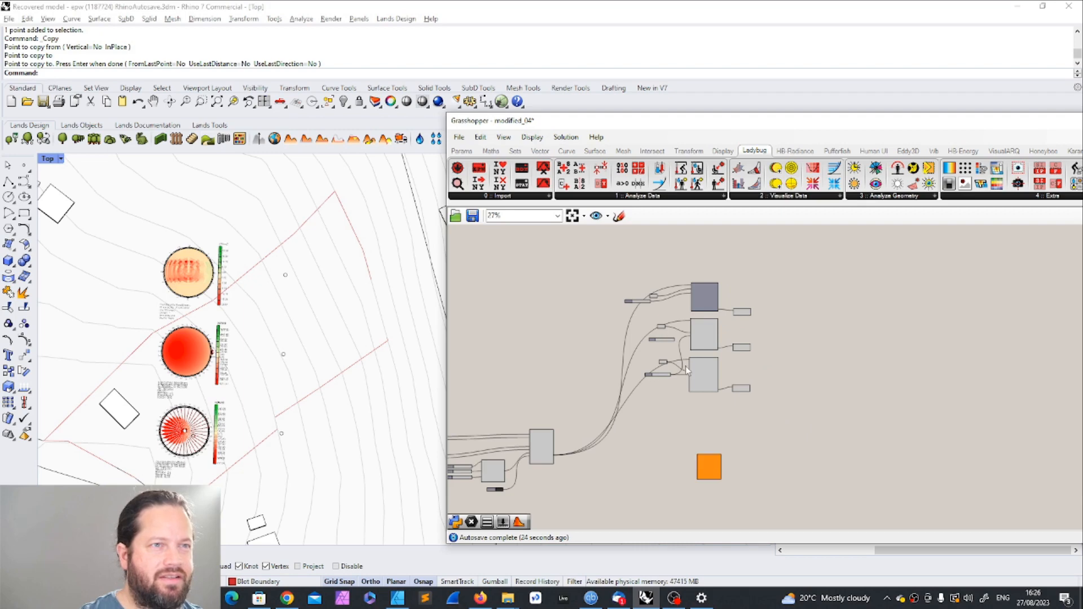
scroll(672, 509, up, 4)
drag(769, 401, 582, 385)
scroll(692, 387, down, 3)
scroll(585, 386, up, 5)
drag(724, 376, 767, 376)
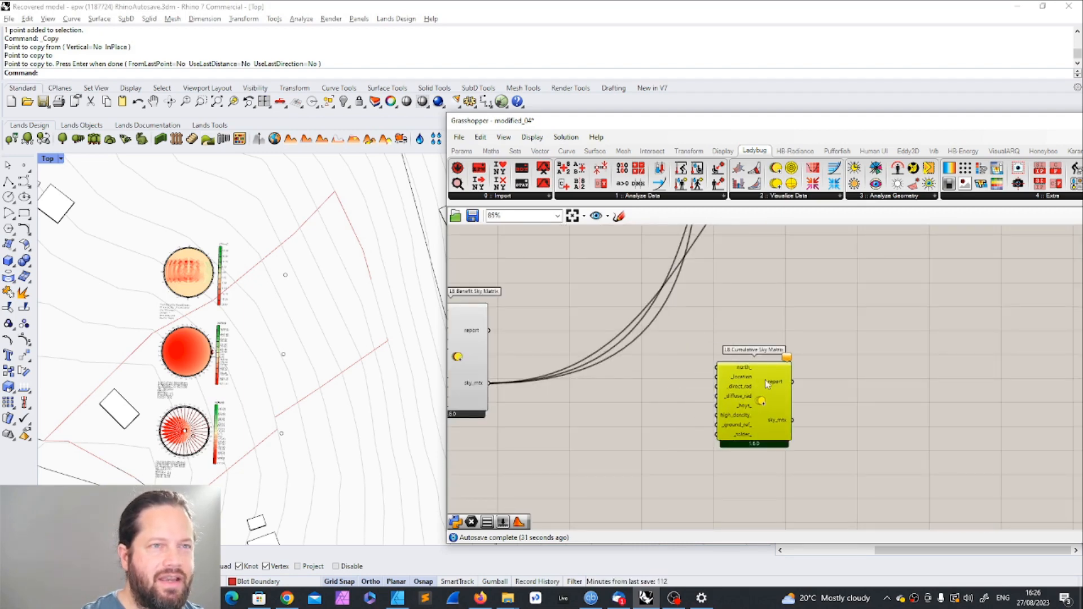
scroll(766, 383, down, 3)
scroll(778, 391, up, 5)
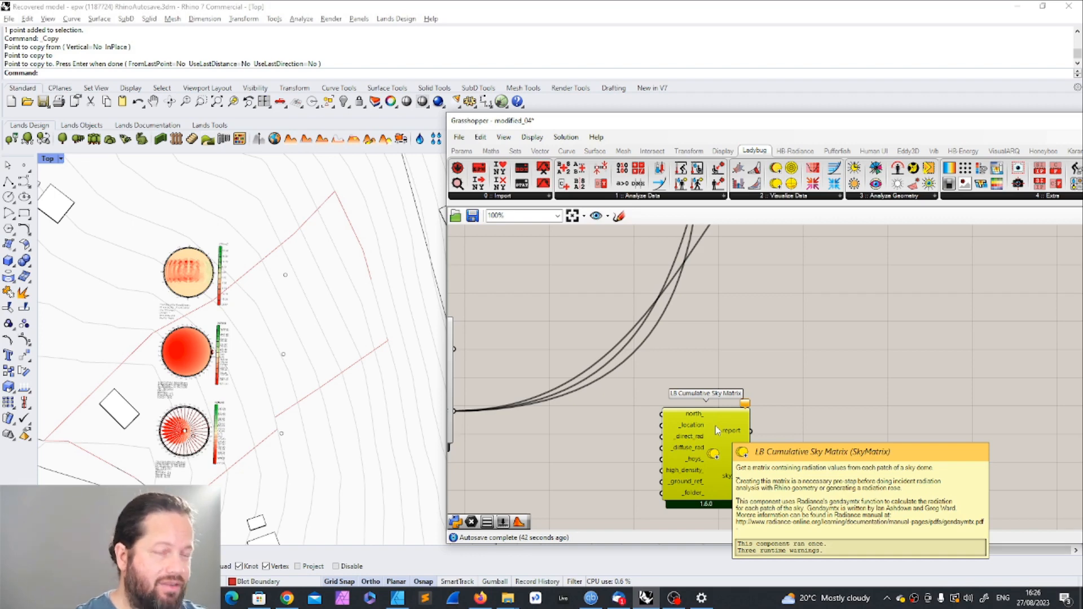
scroll(783, 391, down, 4)
drag(638, 448, 638, 458)
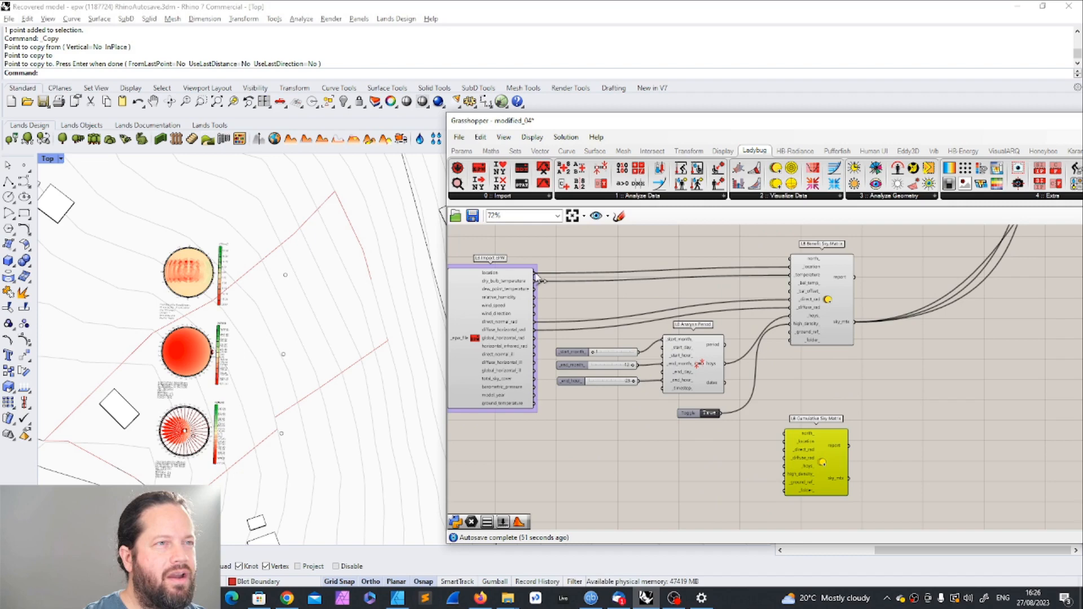
Step: Feed the EPW location, direct normal and diffuse horizontal radiation into LB Cumulative Sky Matrix, and align it under LB Benefit Sky Matrix
drag(536, 274, 786, 442)
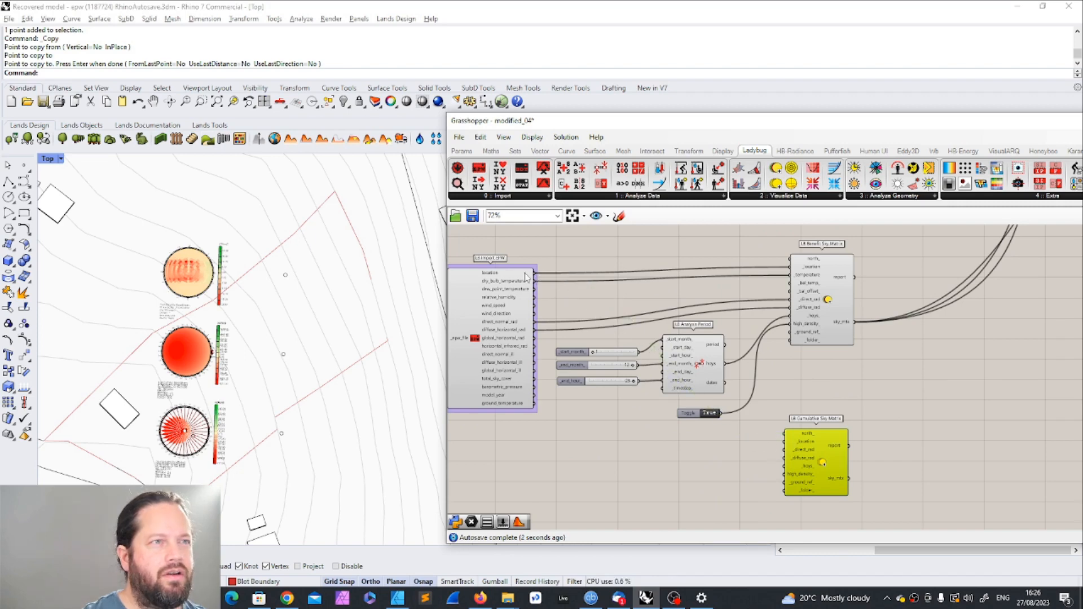
drag(533, 274, 784, 442)
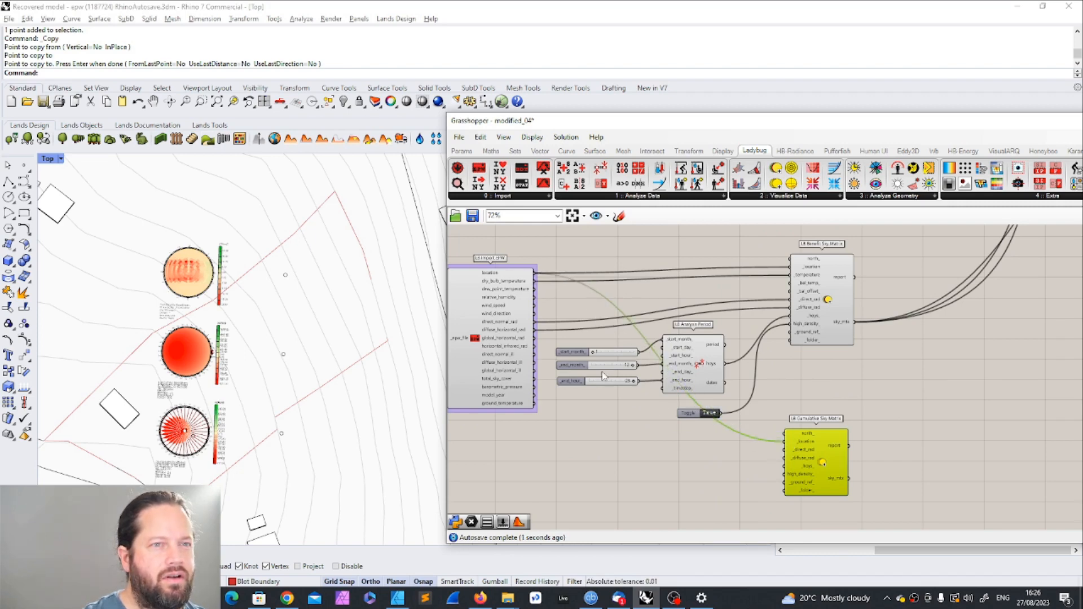
drag(534, 321, 782, 450)
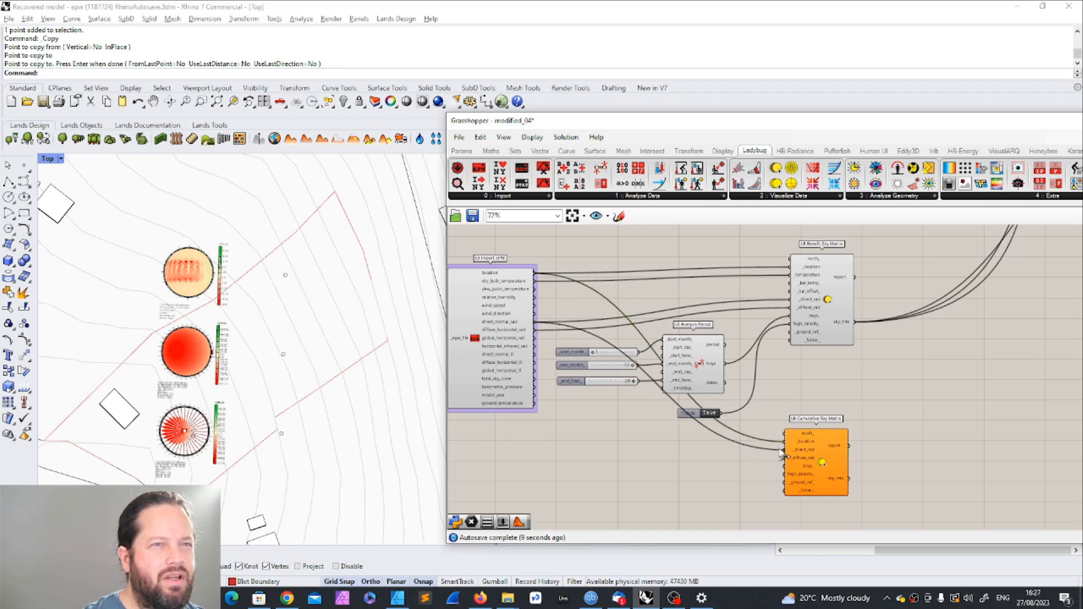
drag(534, 329, 784, 458)
drag(776, 407, 860, 506)
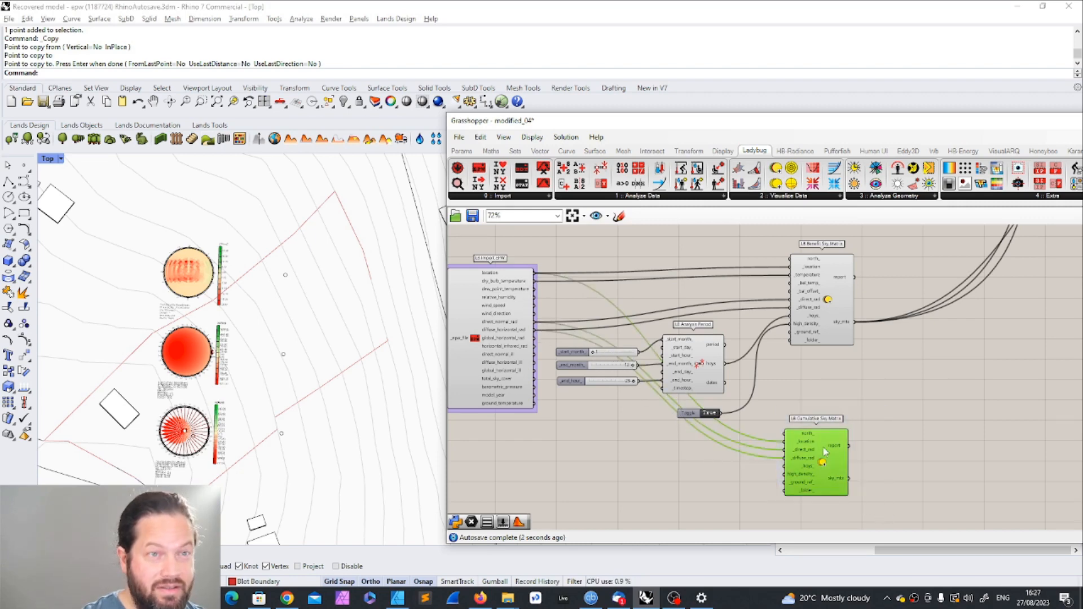
drag(823, 447, 829, 453)
click(894, 452)
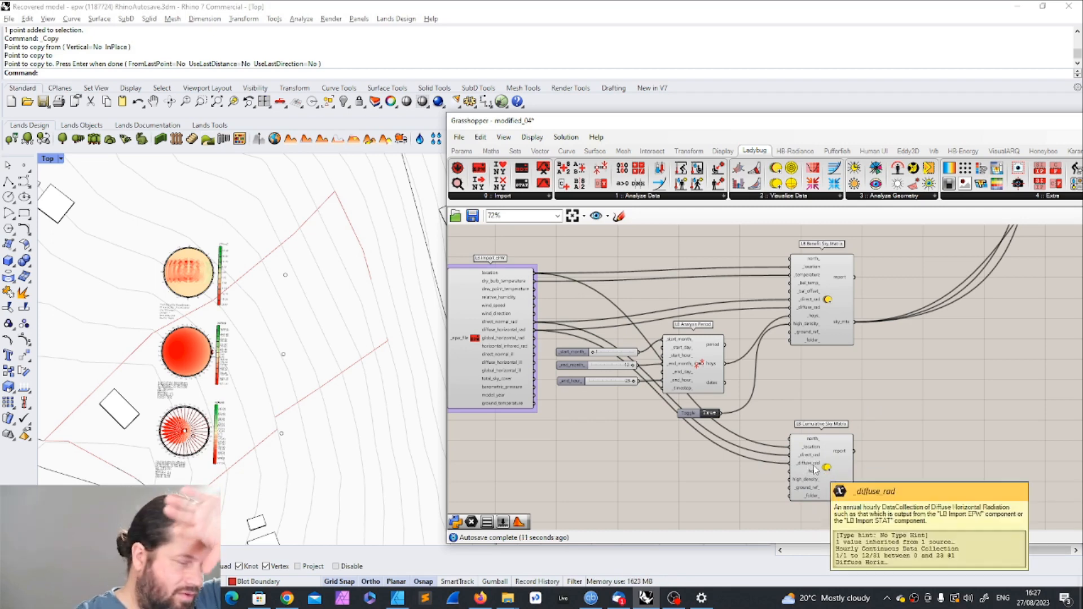
Step: Connect LB Analysis Period's hoys to LB Cumulative Sky Matrix and supply a True toggle to its high_density input
right_drag(814, 467, 738, 454)
scroll(738, 455, down, 2)
drag(714, 404, 793, 501)
scroll(780, 481, up, 3)
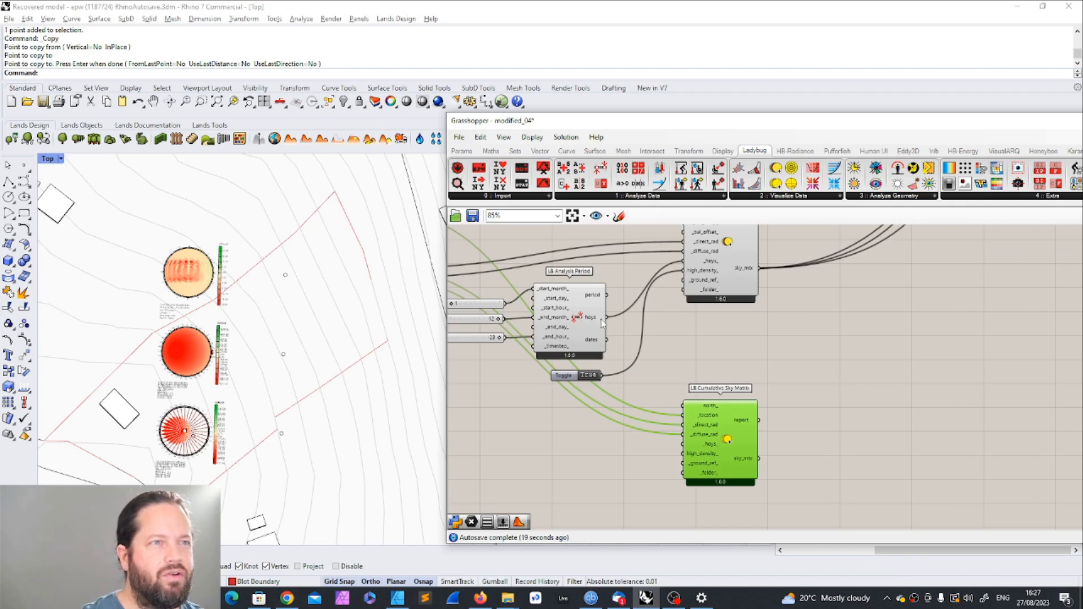
drag(606, 316, 684, 443)
scroll(578, 356, up, 4)
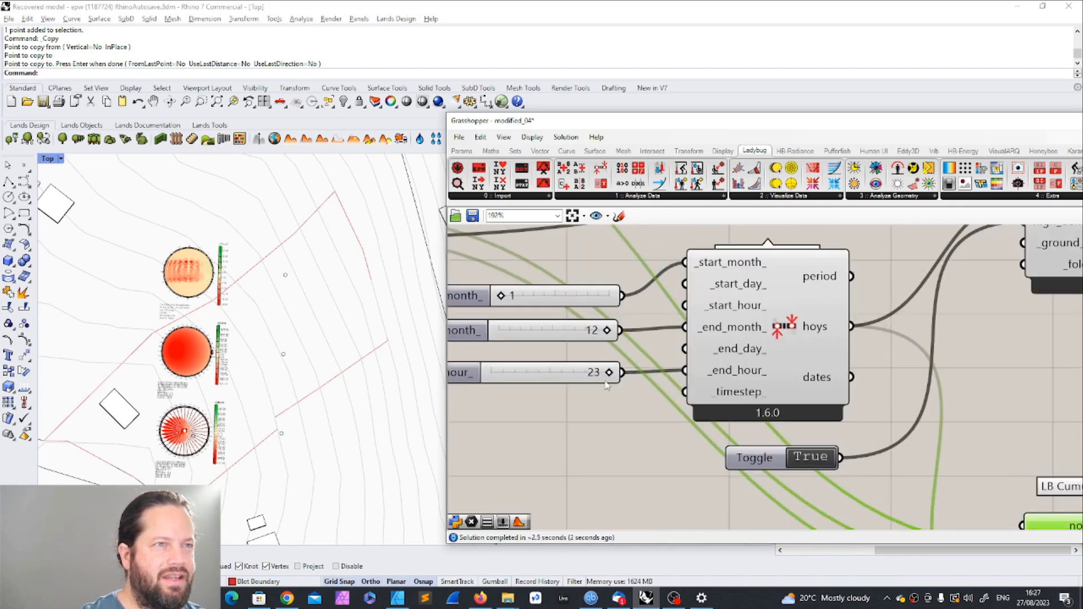
scroll(586, 344, down, 3)
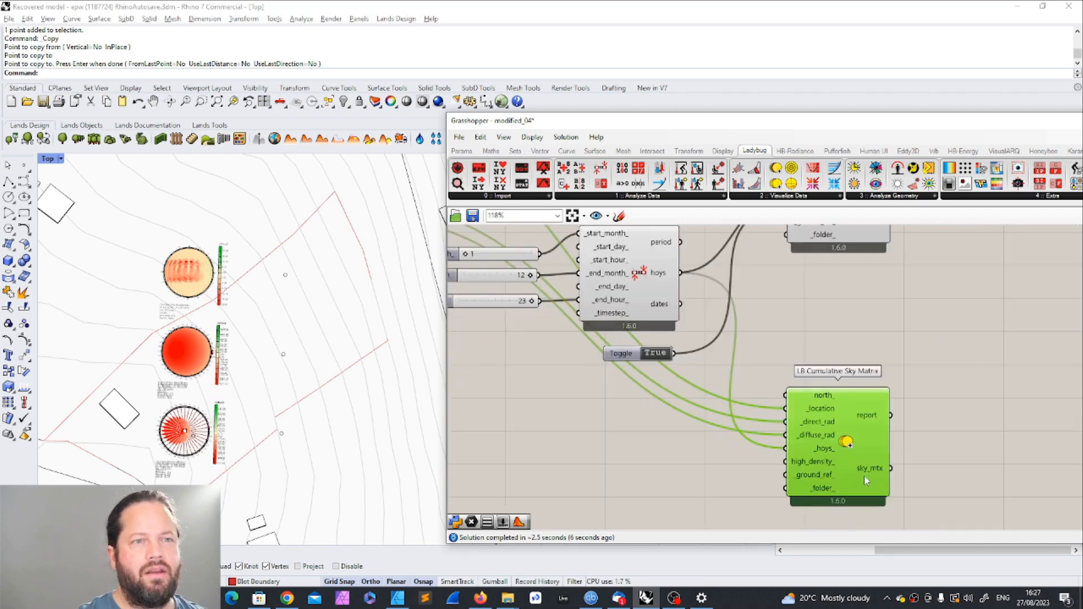
mouse_move(818, 464)
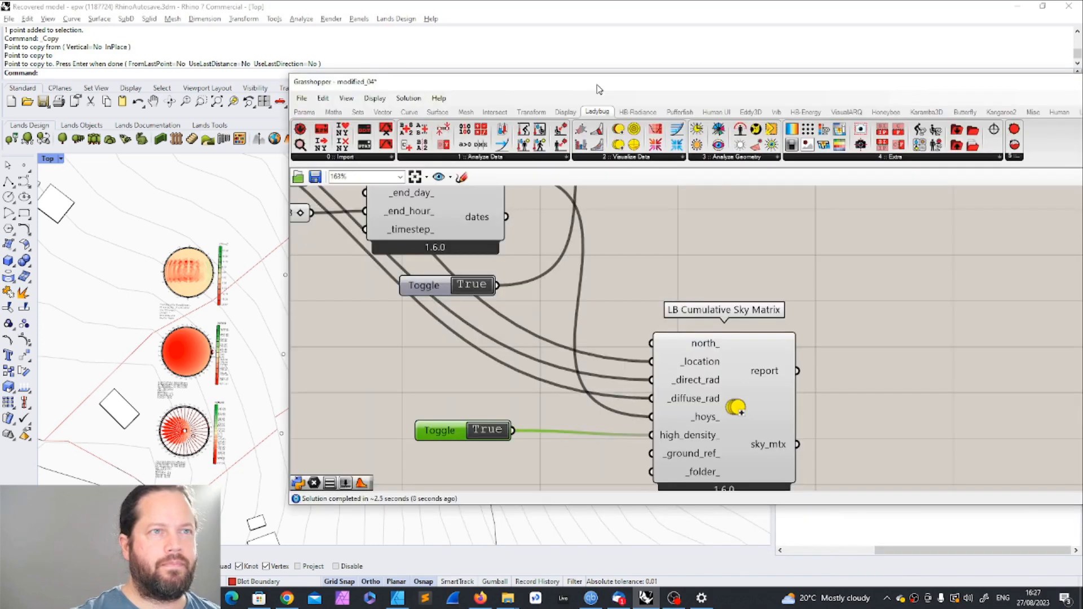
click(643, 242)
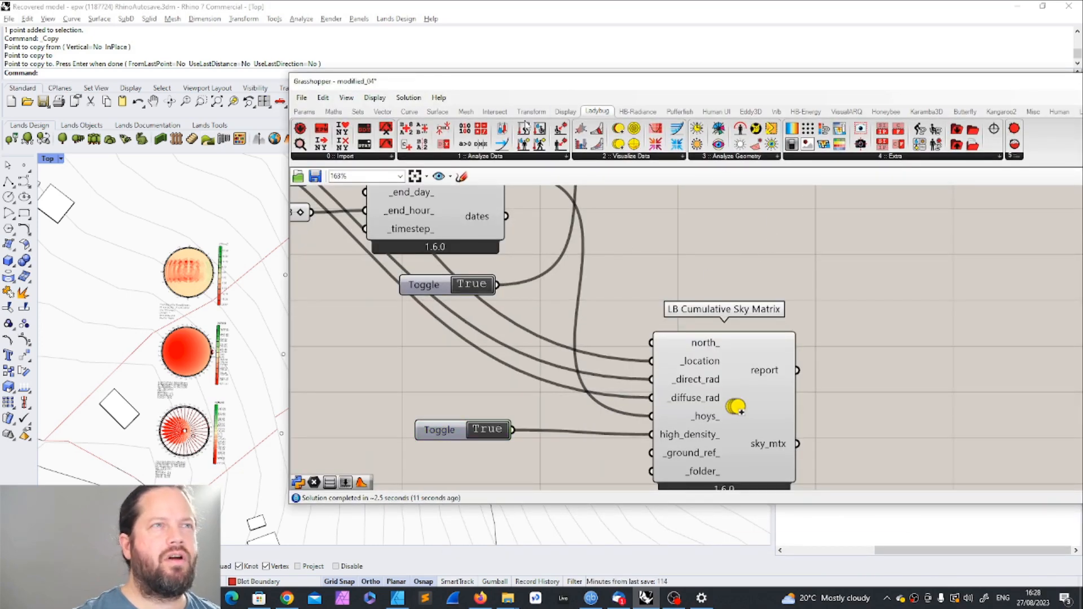
click(482, 157)
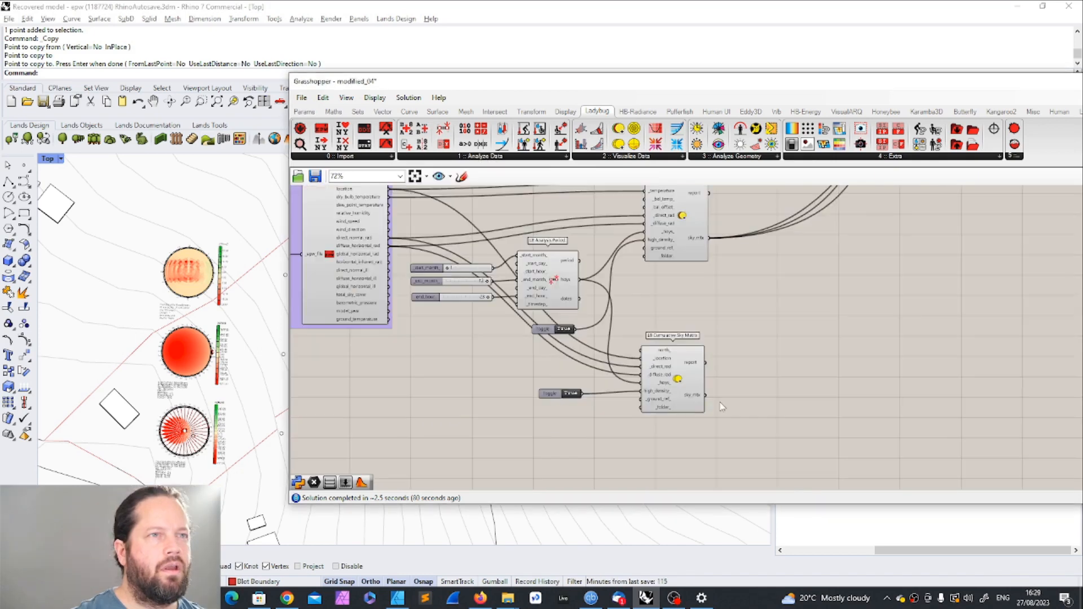
Step: Duplicate the sky dome, radiation dome and radiation rose group with its inputs and previews, placing it beside LB Cumulative Sky Matrix
scroll(659, 395, down, 7)
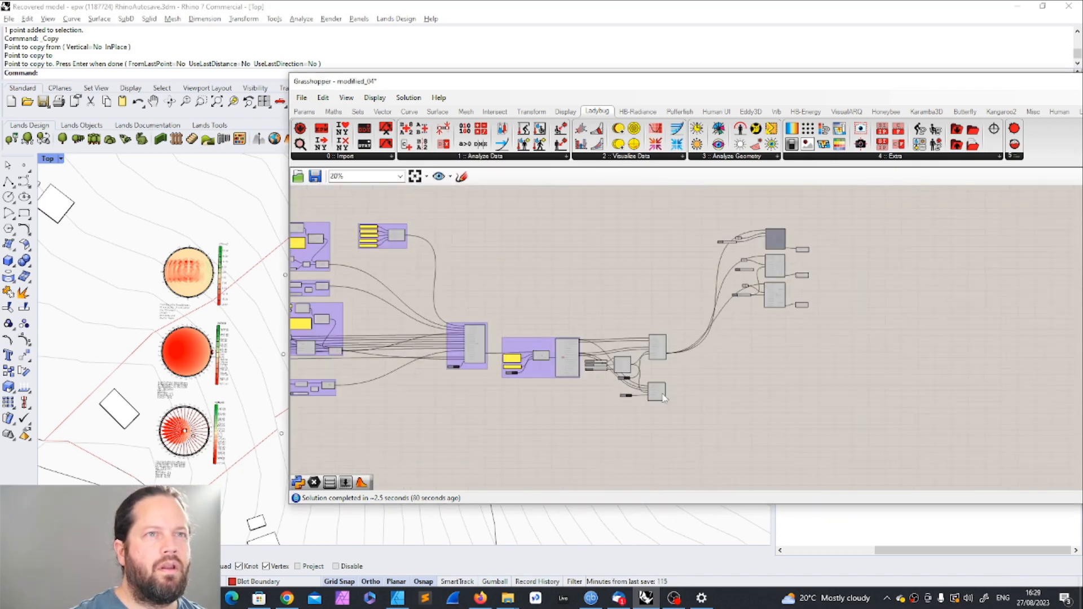
drag(710, 206, 840, 346)
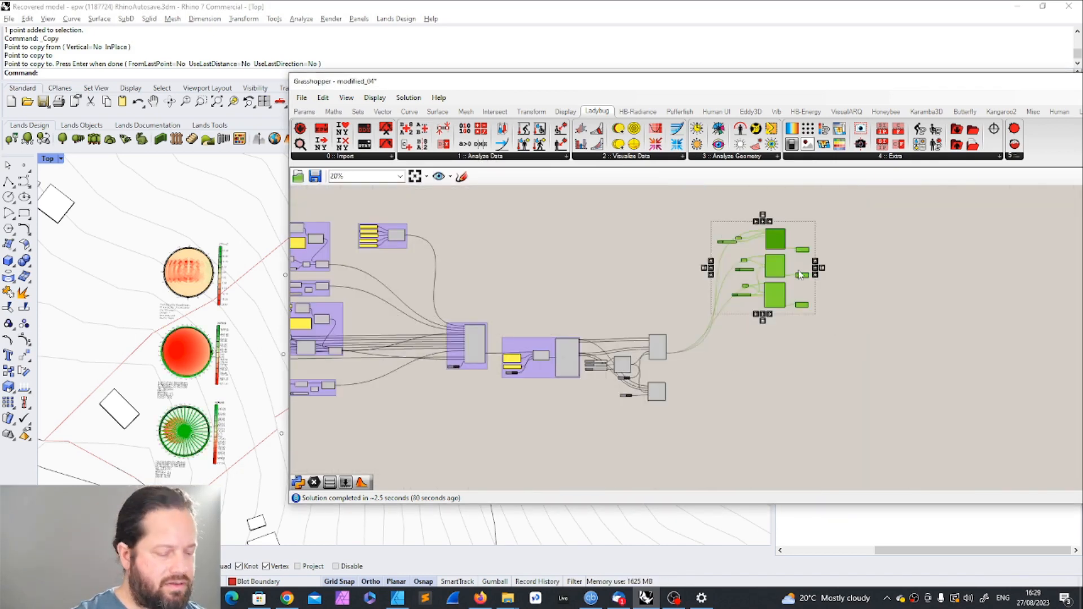
key(ctrl+q)
scroll(777, 269, up, 2)
alt+drag(777, 269, 764, 439)
scroll(727, 435, up, 8)
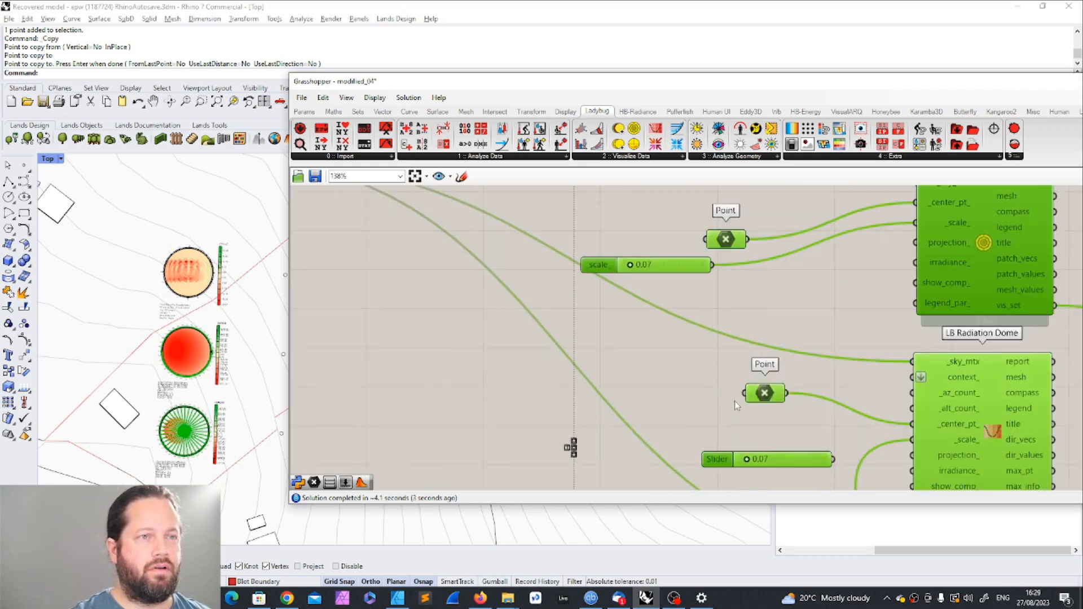
scroll(734, 400, down, 4)
click(615, 342)
Step: Set the duplicated LB Sky Dome's centre to the upper site point beside the first sky dome
drag(413, 80, 513, 82)
click(845, 275)
right_click(845, 276)
click(845, 276)
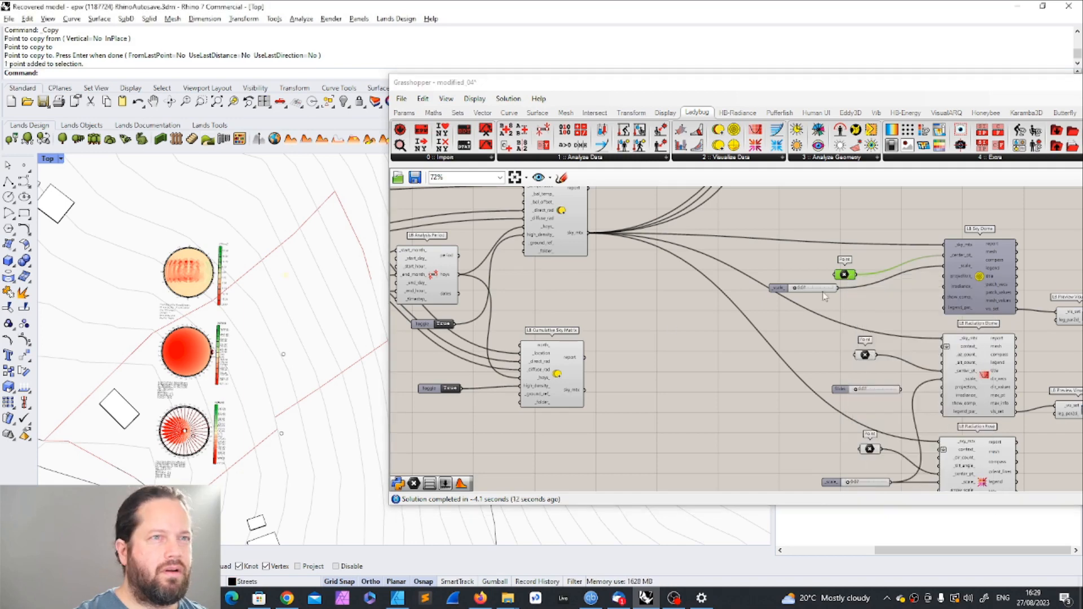
right_click(845, 276)
click(884, 426)
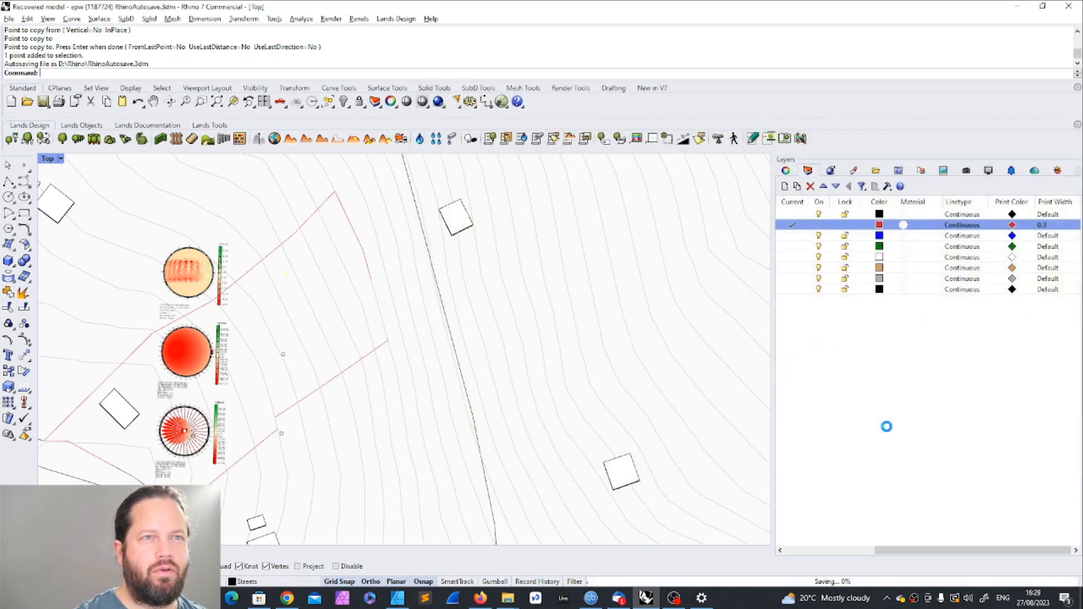
click(286, 358)
Step: Set the duplicated radiation dome's centre to the middle site point and the duplicated radiation rose's centre to the lower one
right_click(866, 355)
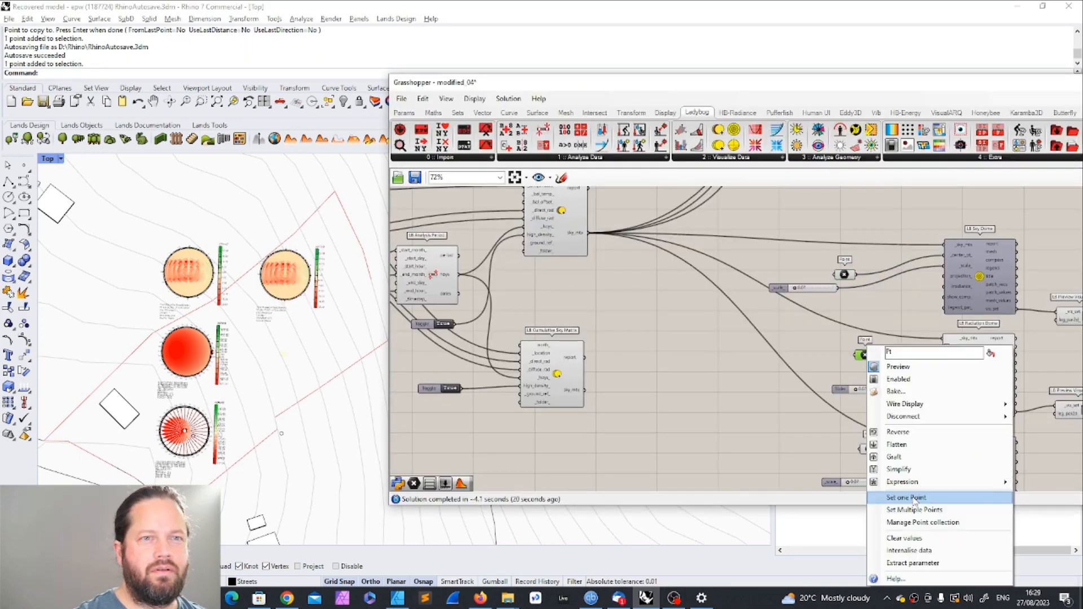
click(913, 498)
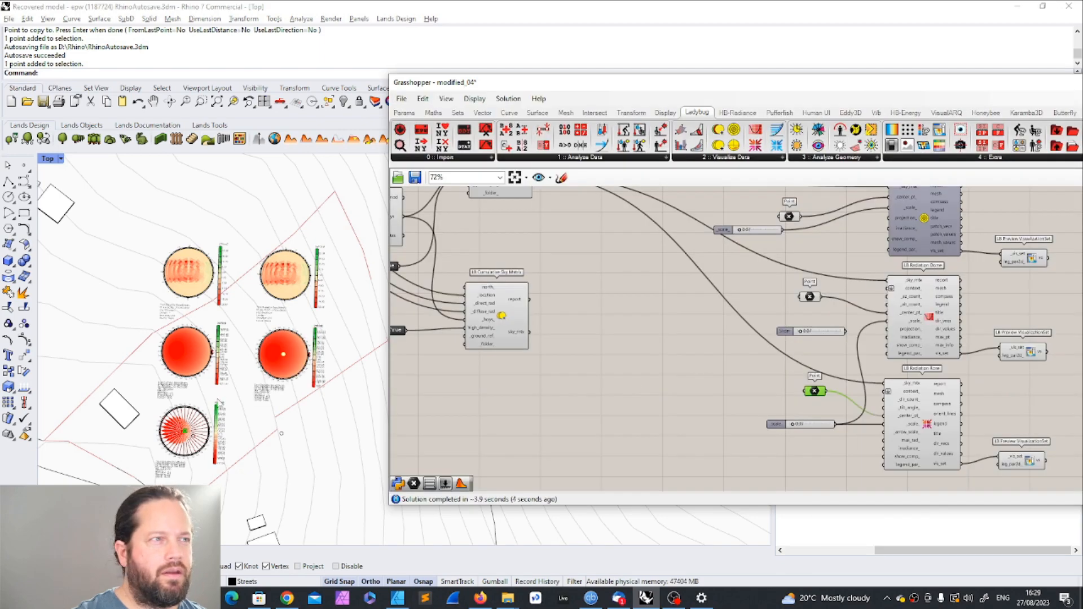
click(281, 433)
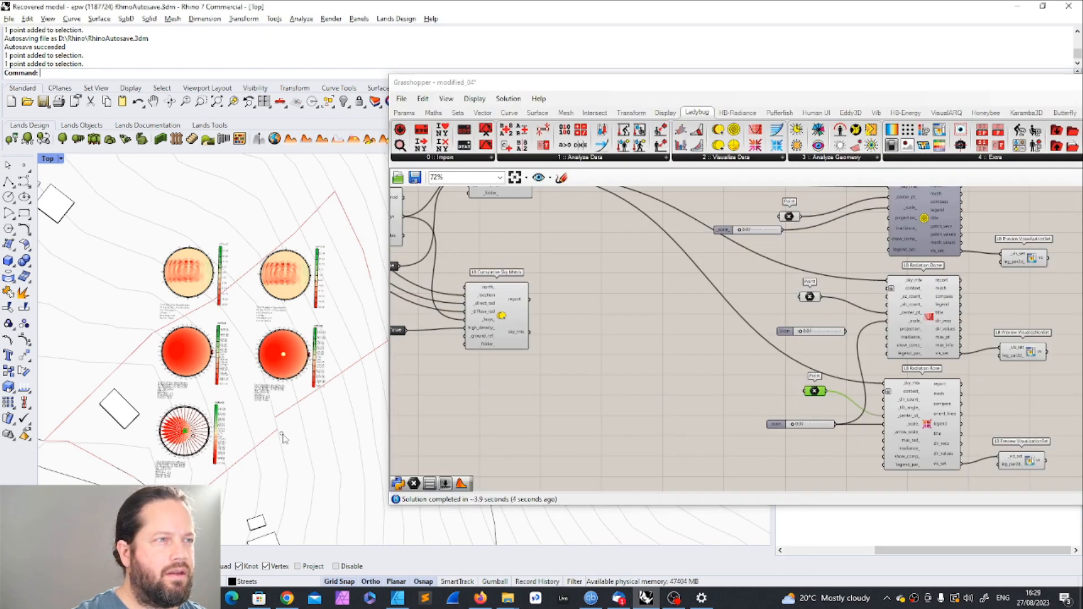
right_click(817, 393)
click(864, 499)
Step: Shift the duplicated sky dome's scale slider closer to its component and feed LB Cumulative Sky Matrix's sky_mtx into that LB Sky Dome
scroll(612, 386, down, 2)
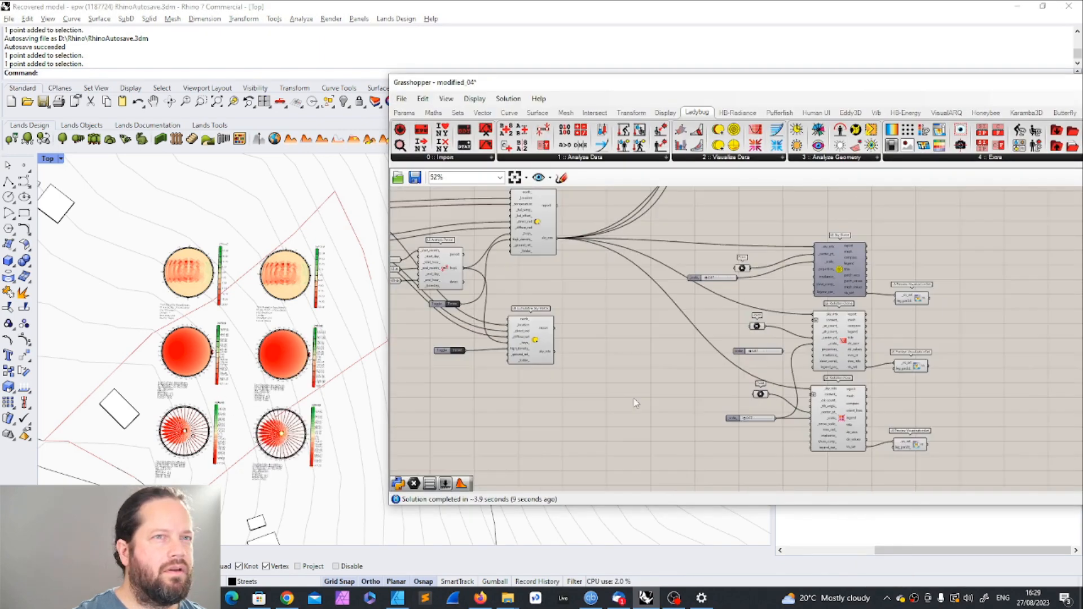
scroll(629, 232, up, 3)
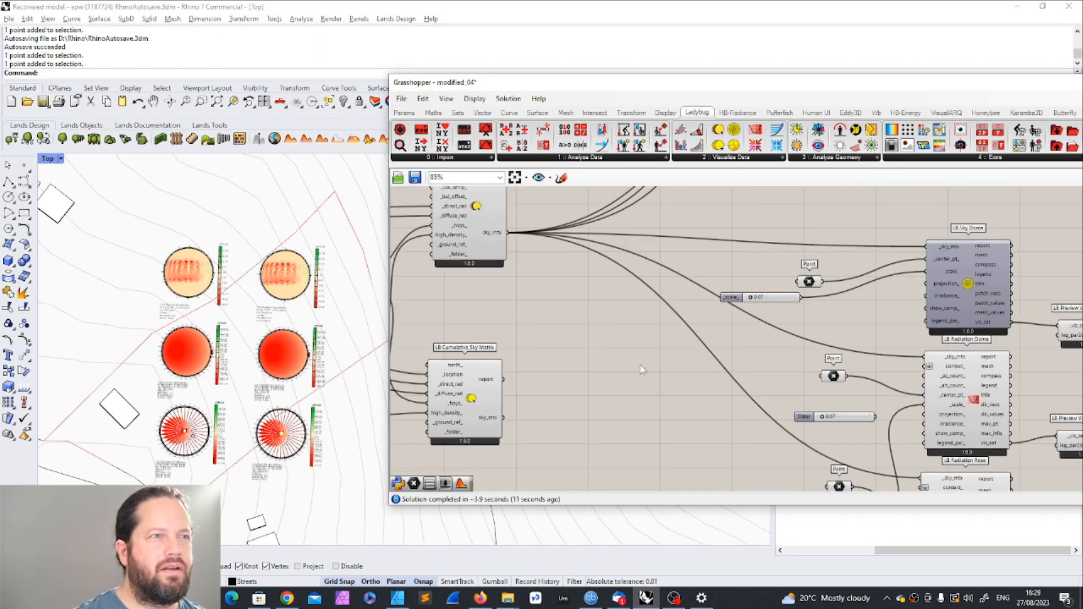
drag(731, 297, 750, 297)
click(600, 374)
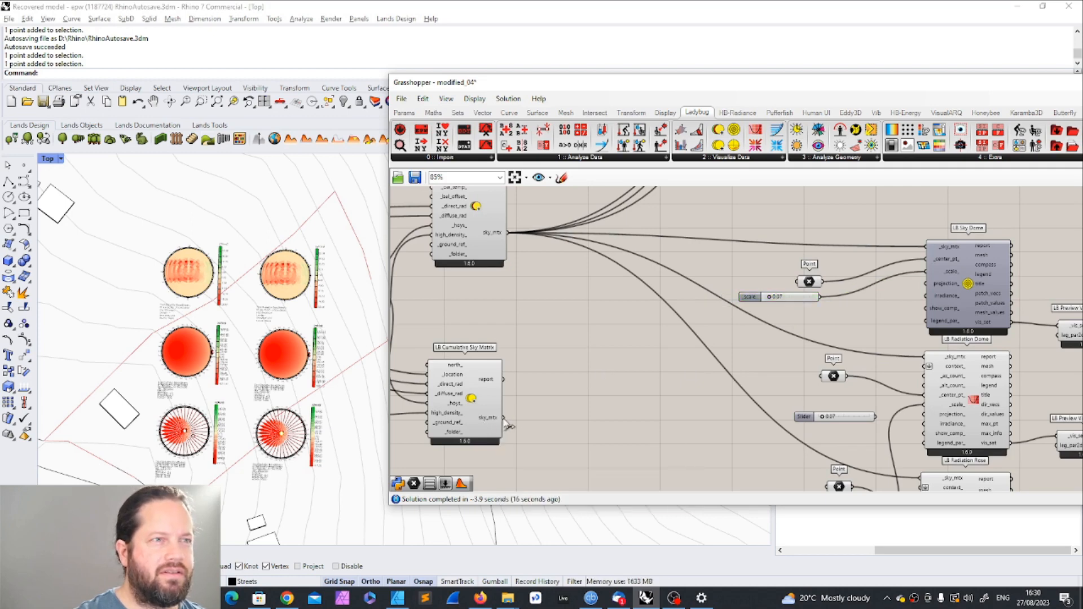
drag(503, 418, 925, 246)
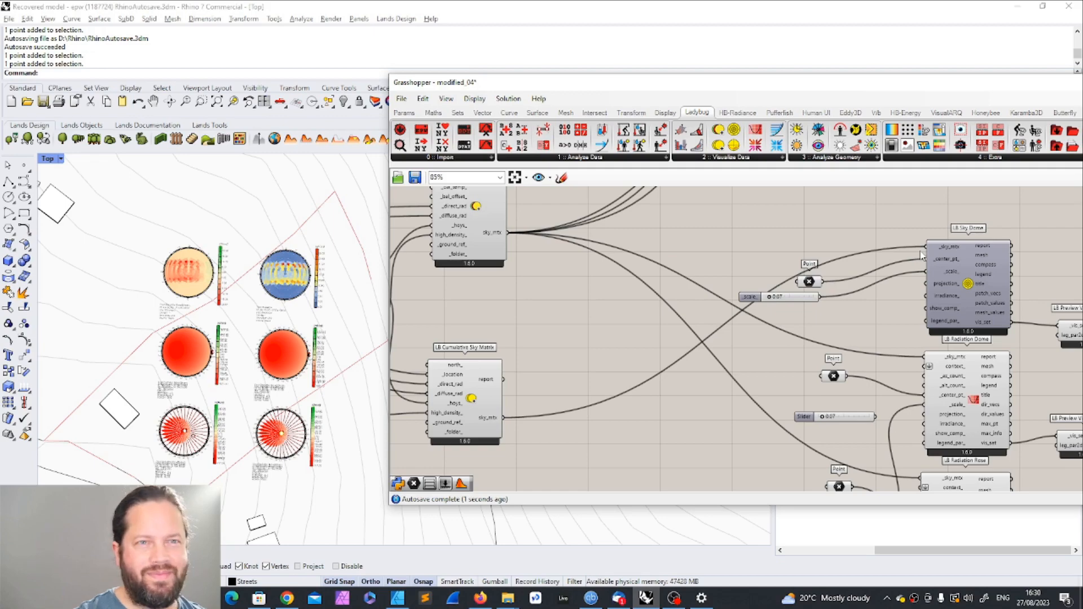
scroll(293, 265, up, 5)
scroll(237, 288, down, 3)
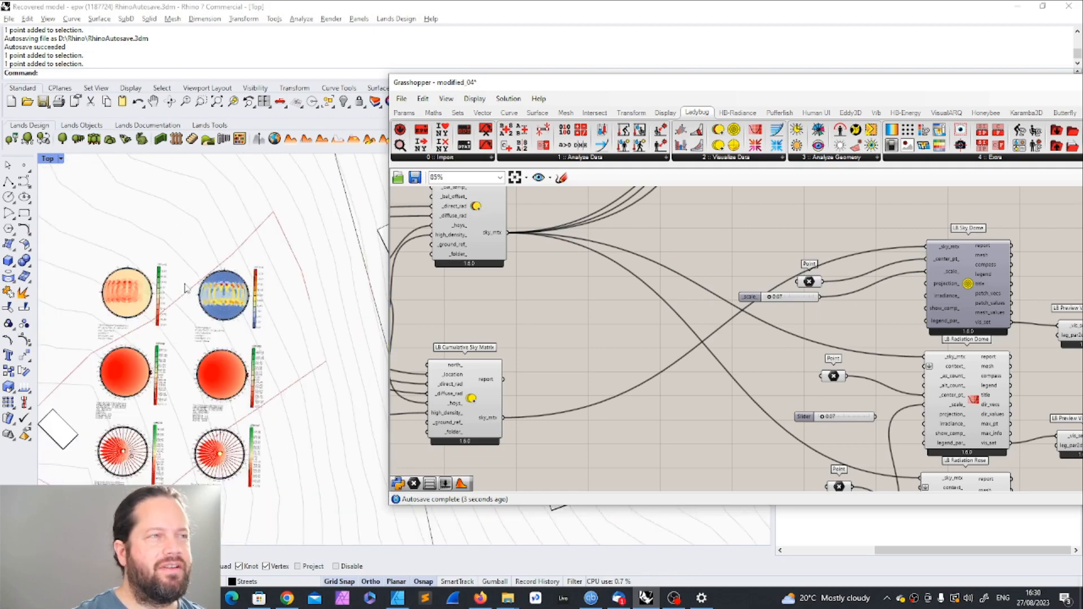
scroll(230, 289, up, 4)
scroll(258, 289, down, 3)
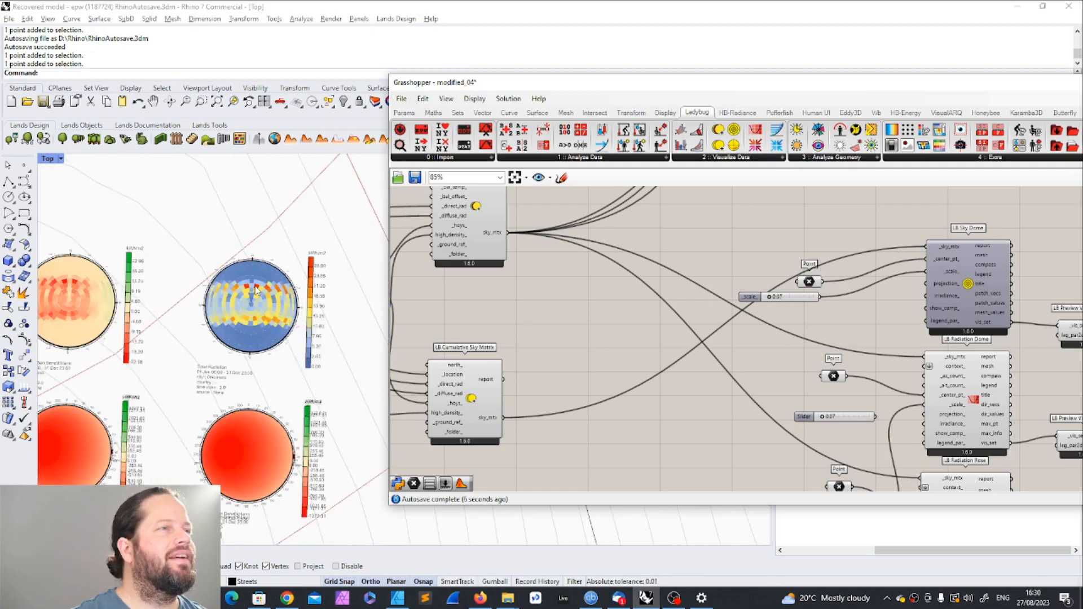
Step: Replace the duplicated LB Radiation Dome's sky matrix input with LB Cumulative Sky Matrix's sky_mtx and inspect the radiation dome in Rhino
click(472, 377)
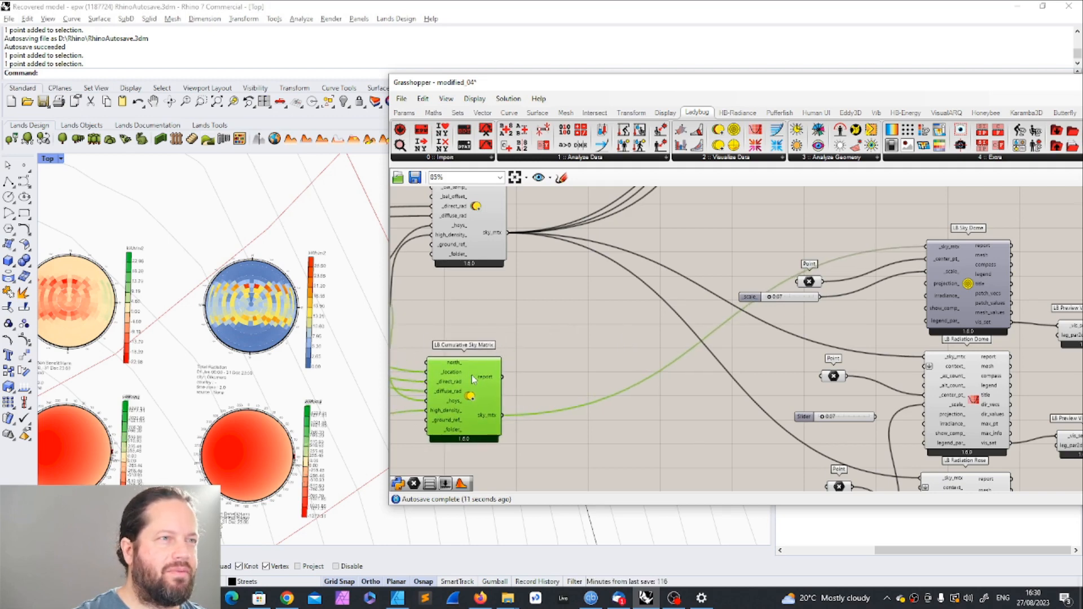
click(611, 341)
right_drag(989, 258, 900, 276)
click(881, 279)
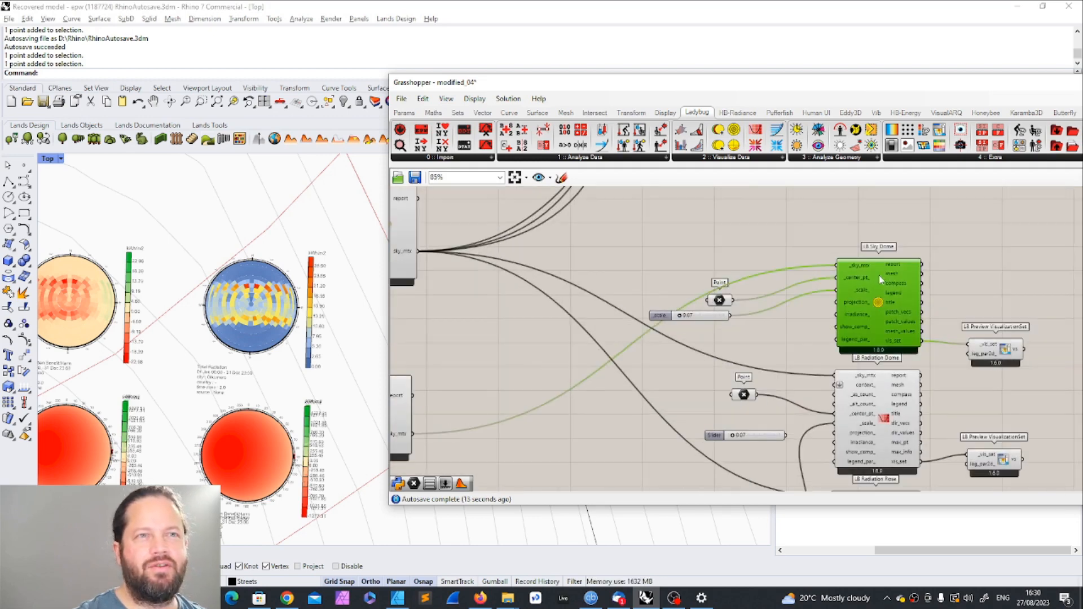
scroll(745, 309, down, 4)
scroll(639, 401, up, 3)
drag(533, 350, 897, 307)
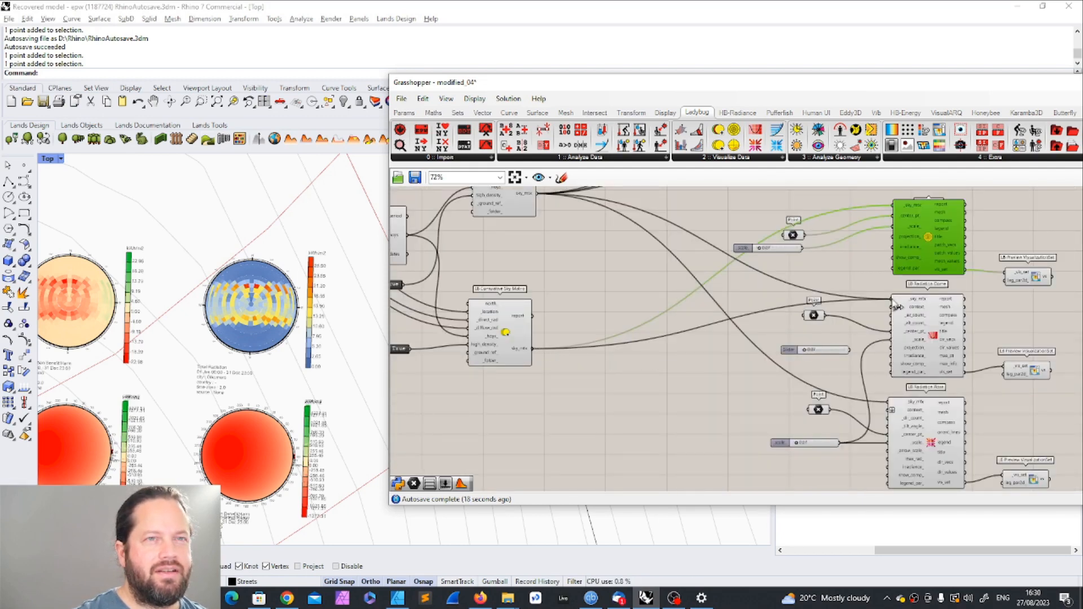
scroll(286, 458, up, 5)
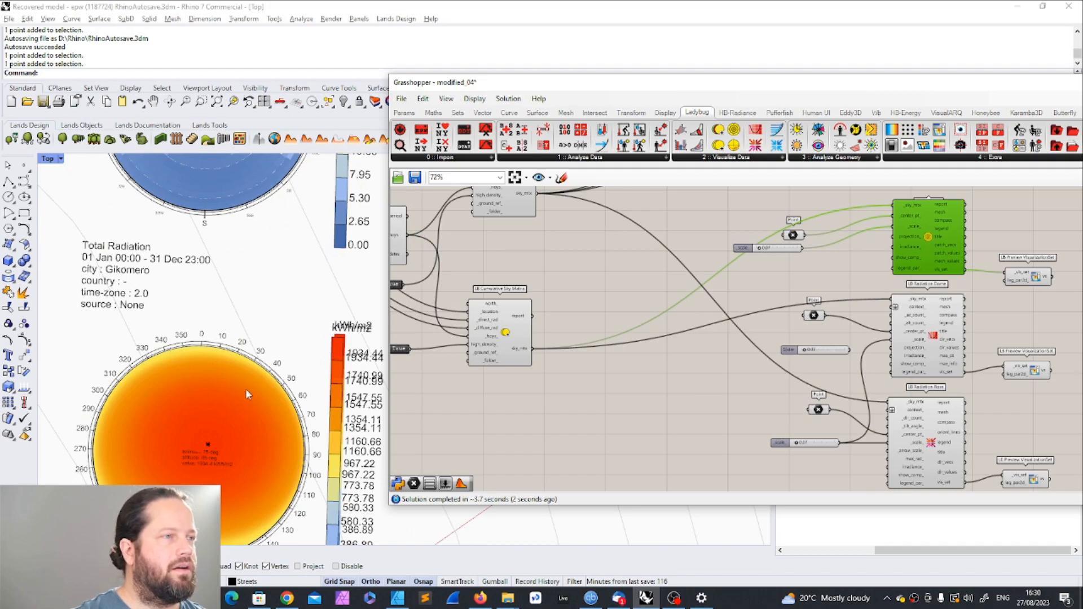
scroll(245, 388, down, 5)
scroll(256, 418, up, 5)
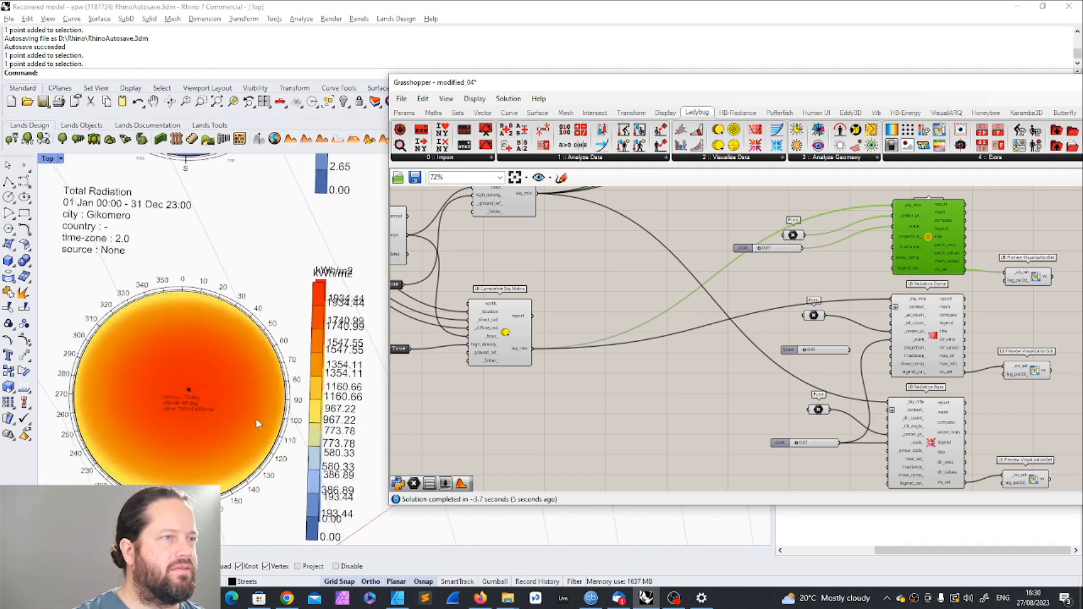
Step: Turn off the component previews of the duplicated LB Radiation Dome and LB Radiation Rose, leaving their visualization-set previews on
right_drag(1047, 197, 832, 280)
scroll(790, 299, down, 2)
click(770, 379)
scroll(761, 371, up, 5)
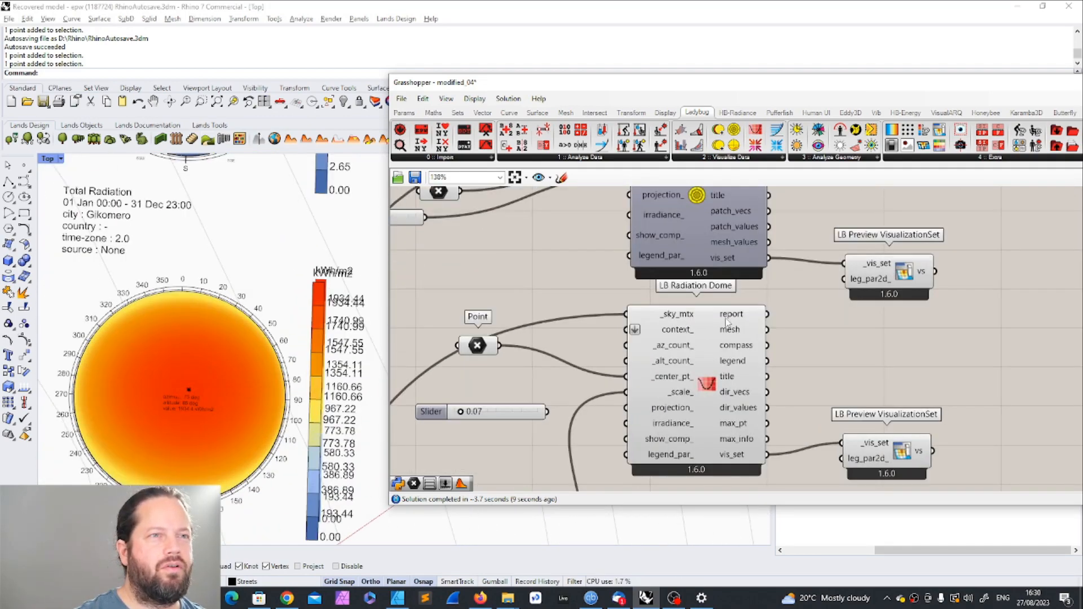
scroll(727, 319, down, 4)
click(715, 326)
right_drag(719, 422, 719, 361)
click(716, 362)
scroll(185, 299, down, 8)
right_drag(185, 299, 275, 274)
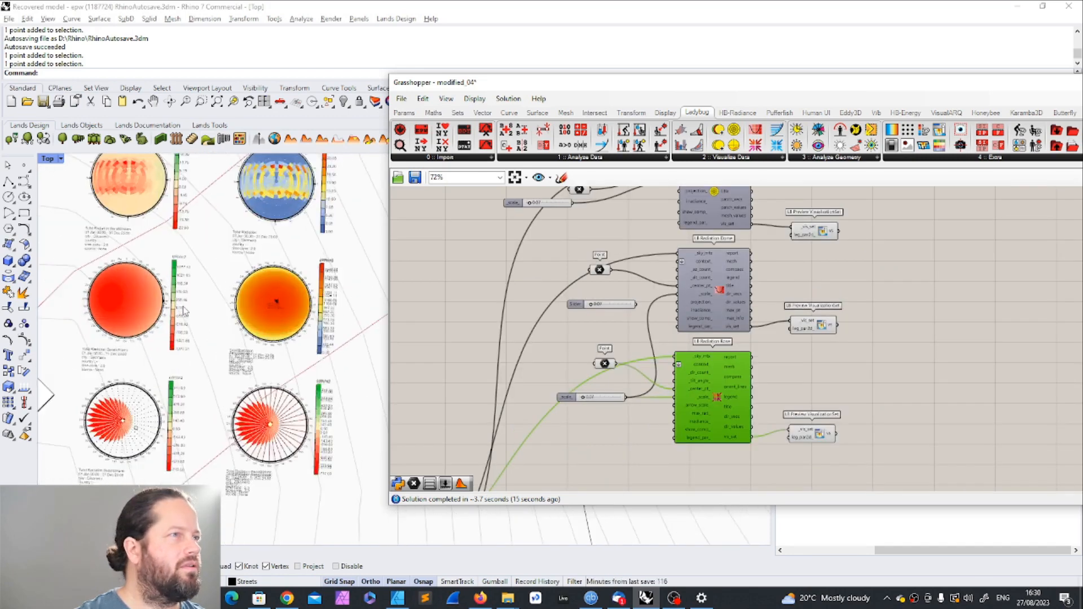
scroll(183, 309, up, 2)
right_click(746, 381)
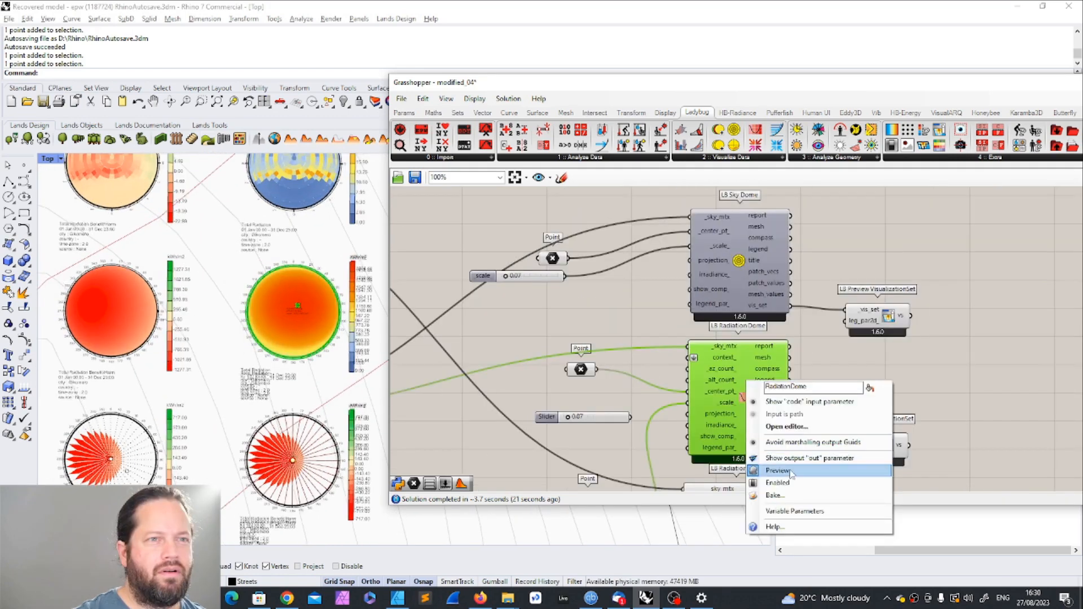
click(782, 469)
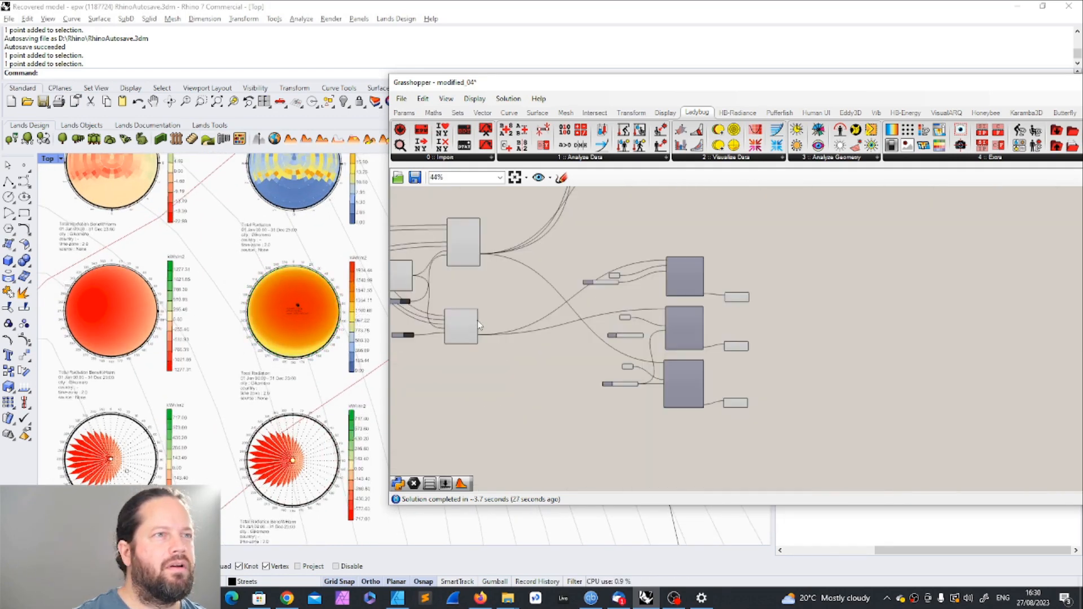
Step: Feed LB Cumulative Sky Matrix's sky_mtx into the duplicated LB Radiation Rose in place of the benefit matrix
scroll(477, 320, up, 3)
drag(468, 352, 887, 417)
scroll(281, 316, up, 1)
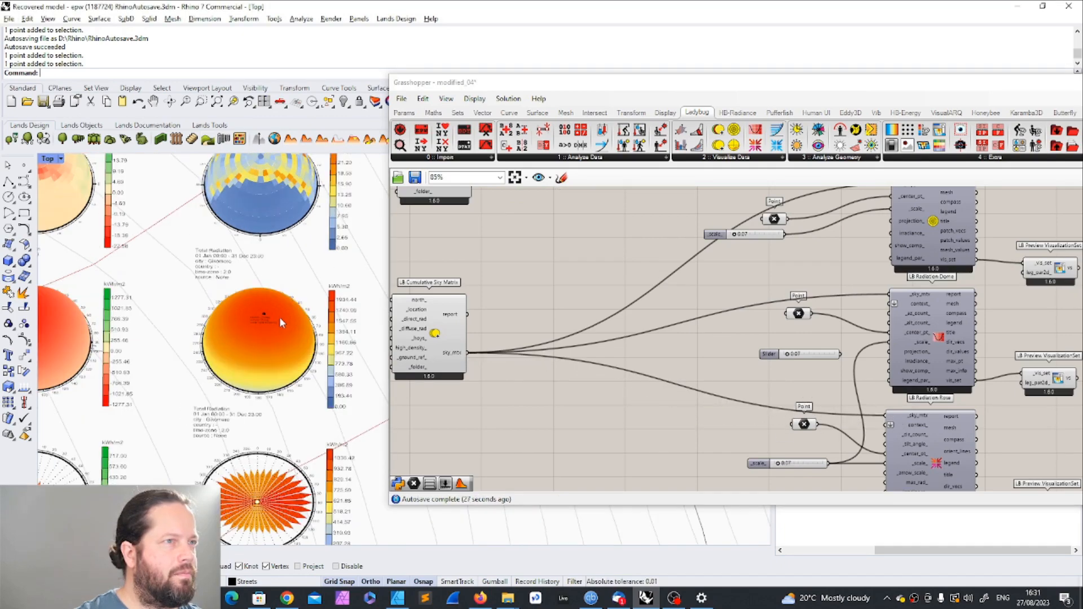
Step: Examine the benefit and cumulative radiation domes in the Rhino viewport from above and from oblique angles
scroll(272, 319, up, 6)
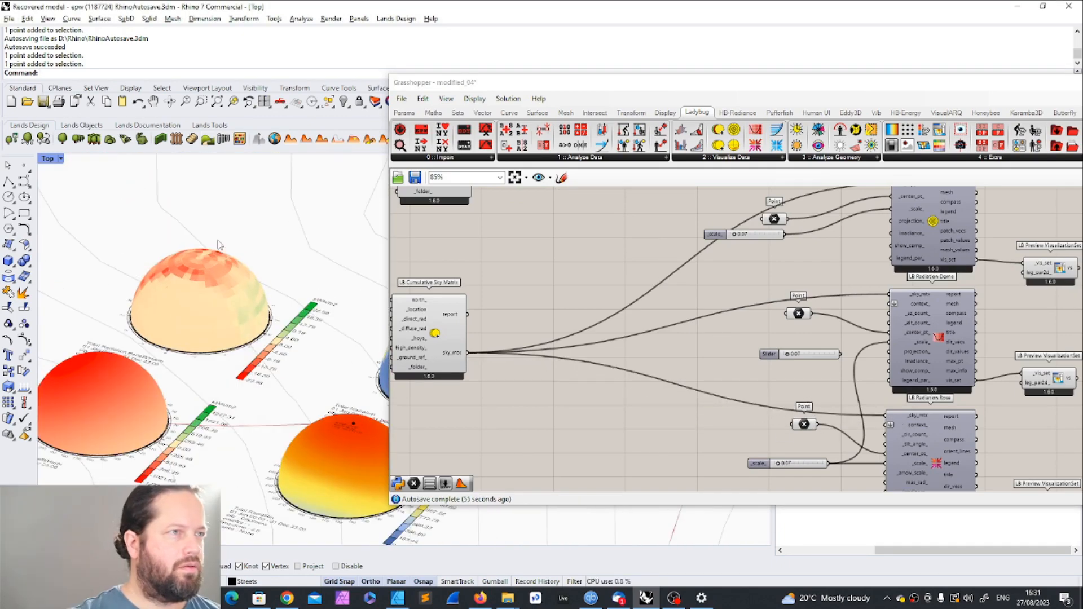
scroll(219, 244, down, 5)
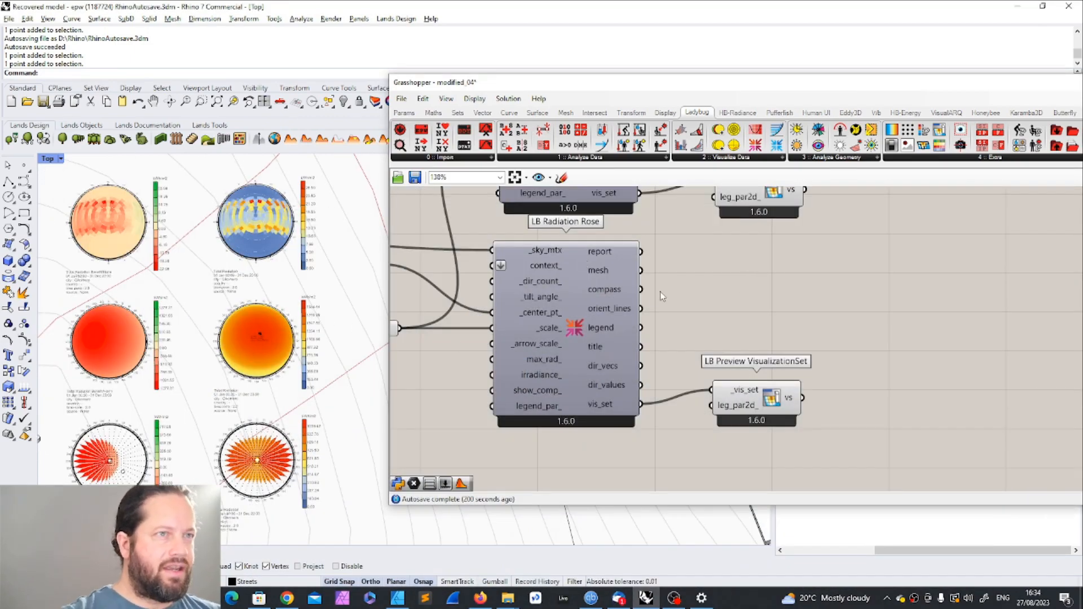
scroll(303, 406, up, 3)
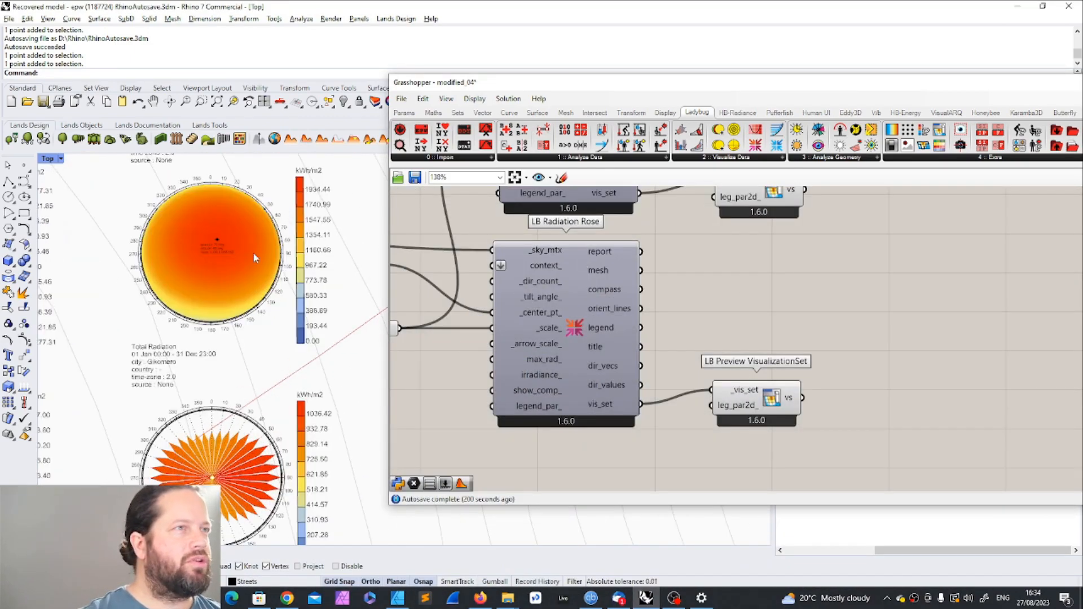
scroll(226, 306, up, 2)
scroll(205, 289, down, 3)
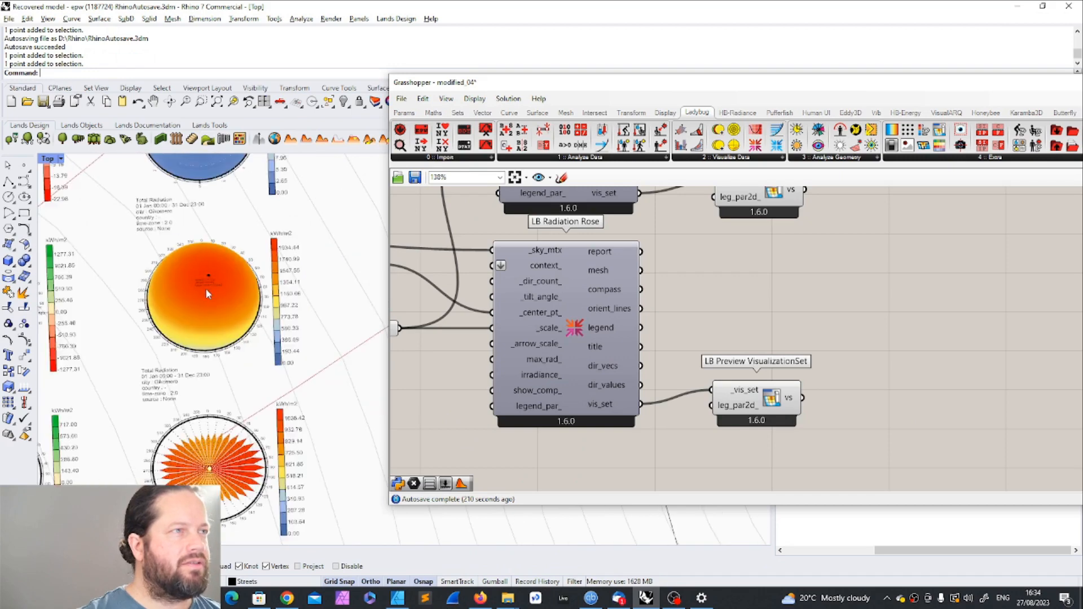
mouse_move(228, 325)
ctrl+shift+right_down()
mouse_move(258, 286)
mouse_move(218, 297)
mouse_move(229, 336)
ctrl+shift+right_up()
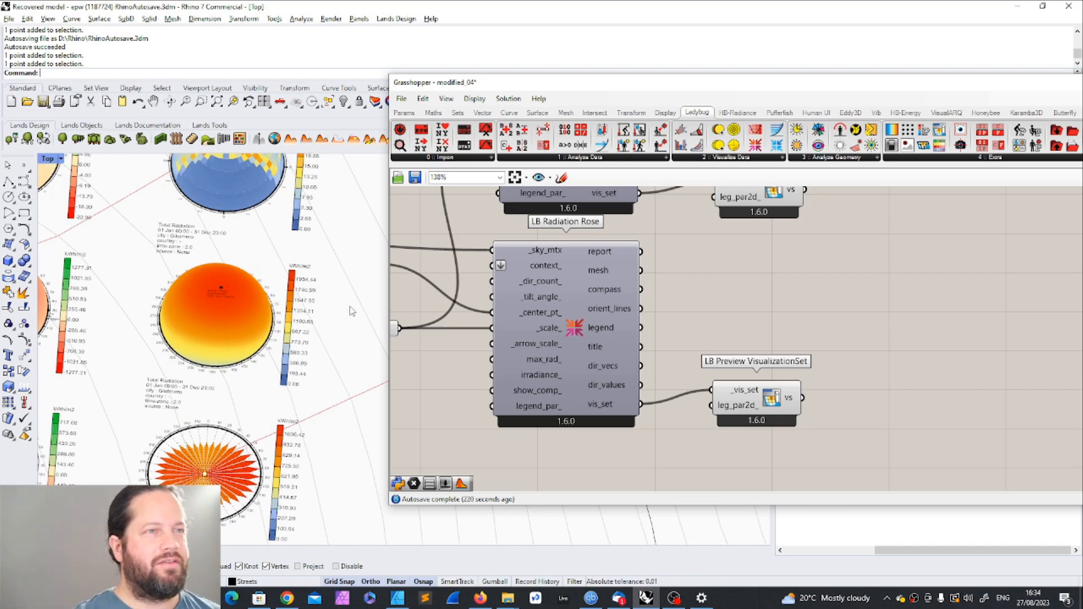
ctrl+shift+right_drag(189, 309, 269, 232)
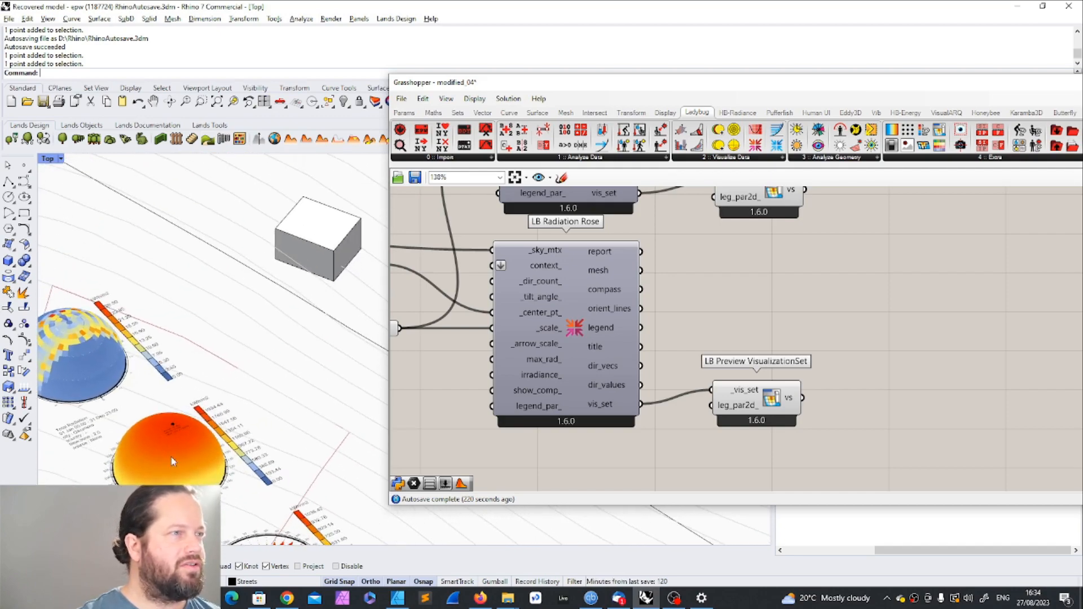
ctrl+shift+right_drag(178, 353, 219, 413)
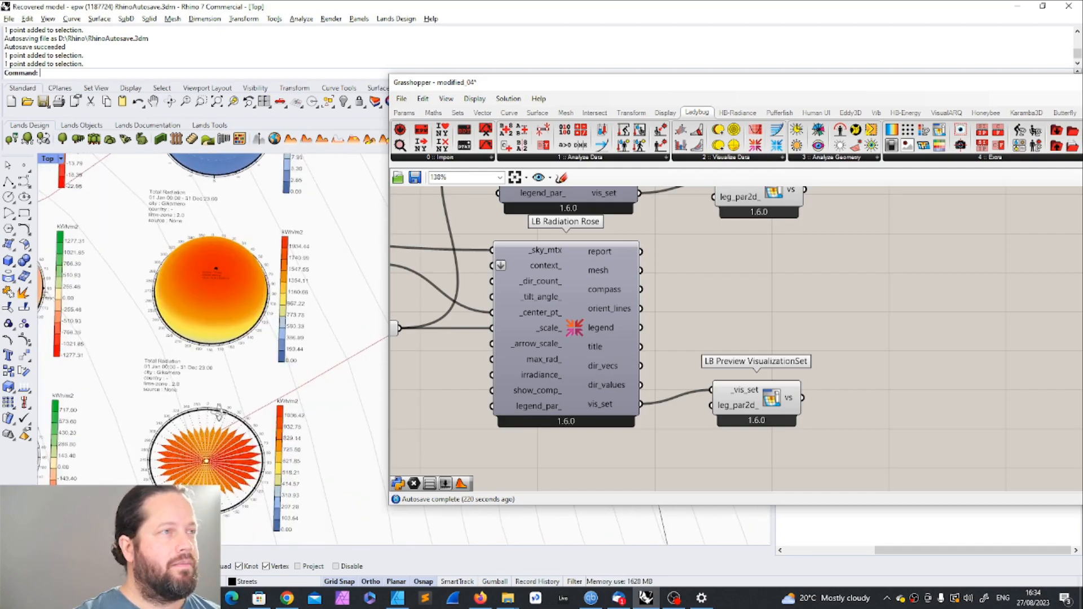
Step: Examine the cumulative radiation rose's directional petals and its kWh/m2 legend up close
scroll(225, 286, up, 3)
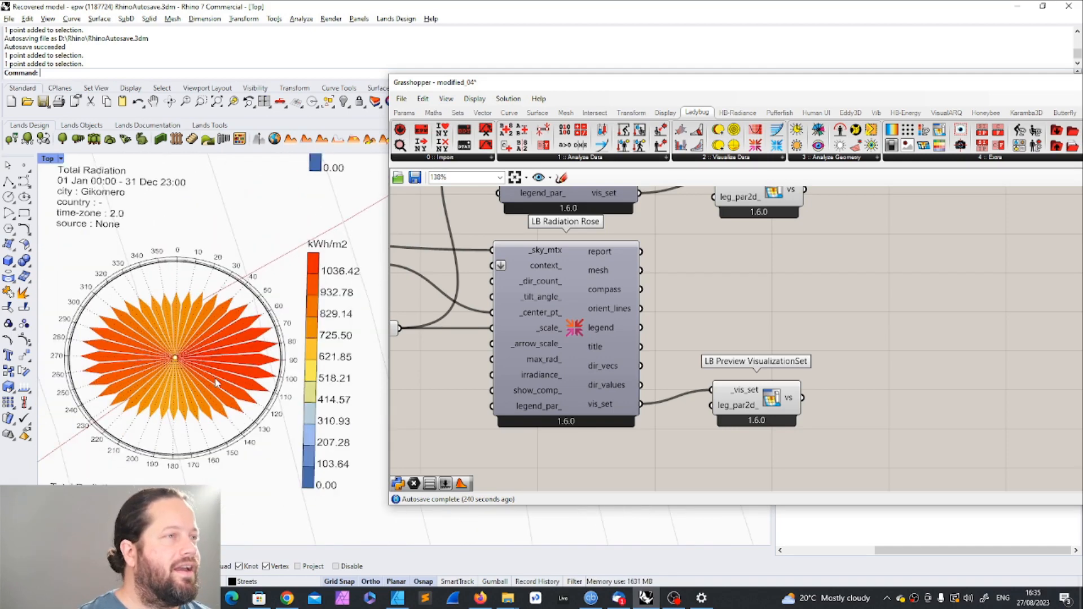
scroll(596, 350, down, 3)
scroll(575, 322, up, 3)
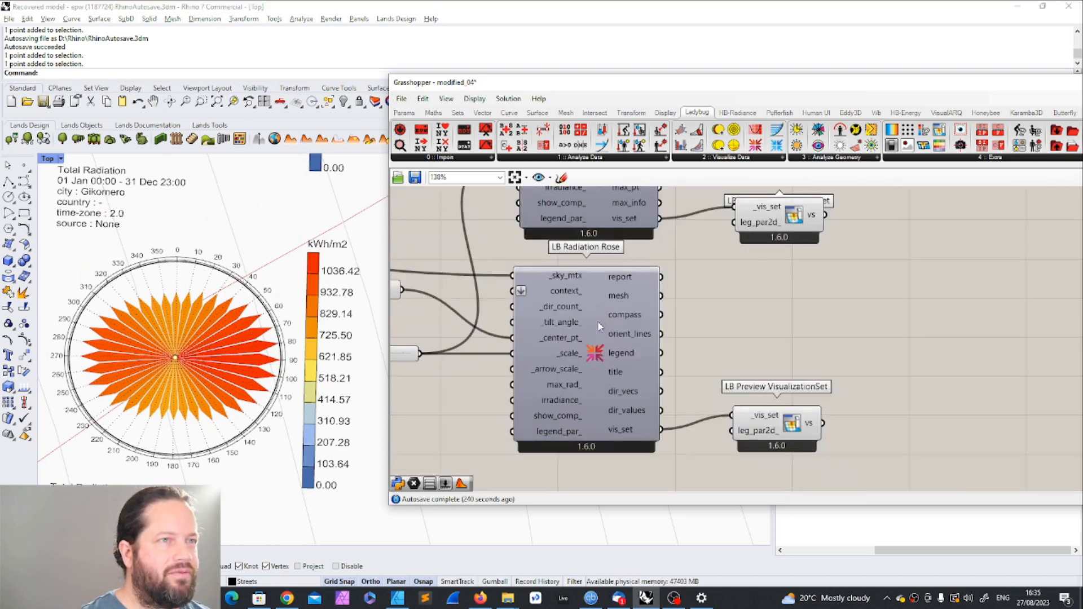
mouse_move(597, 323)
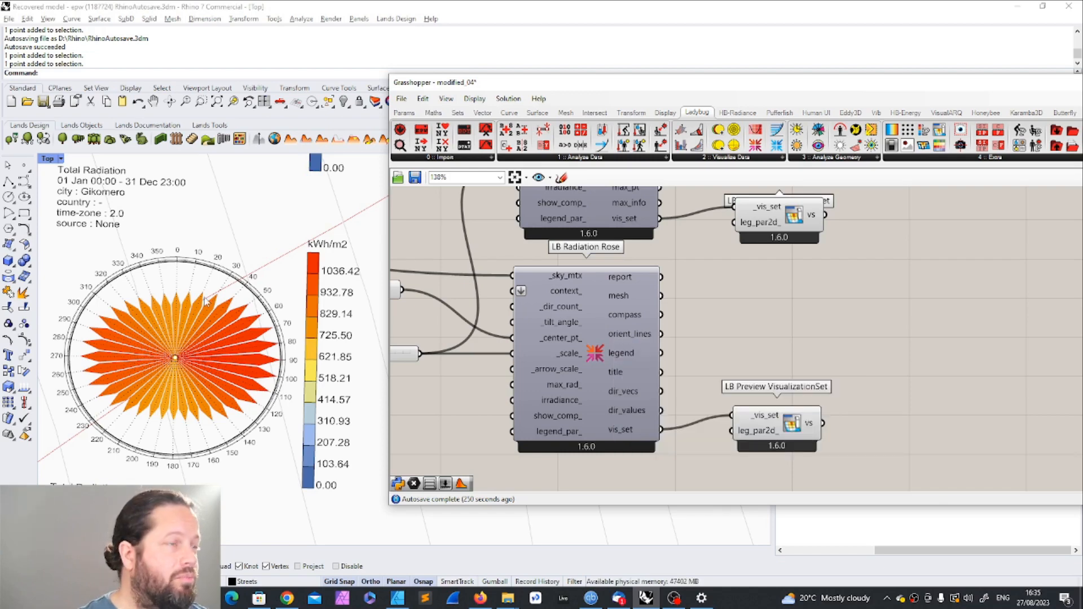
scroll(168, 366, down, 3)
scroll(250, 405, up, 6)
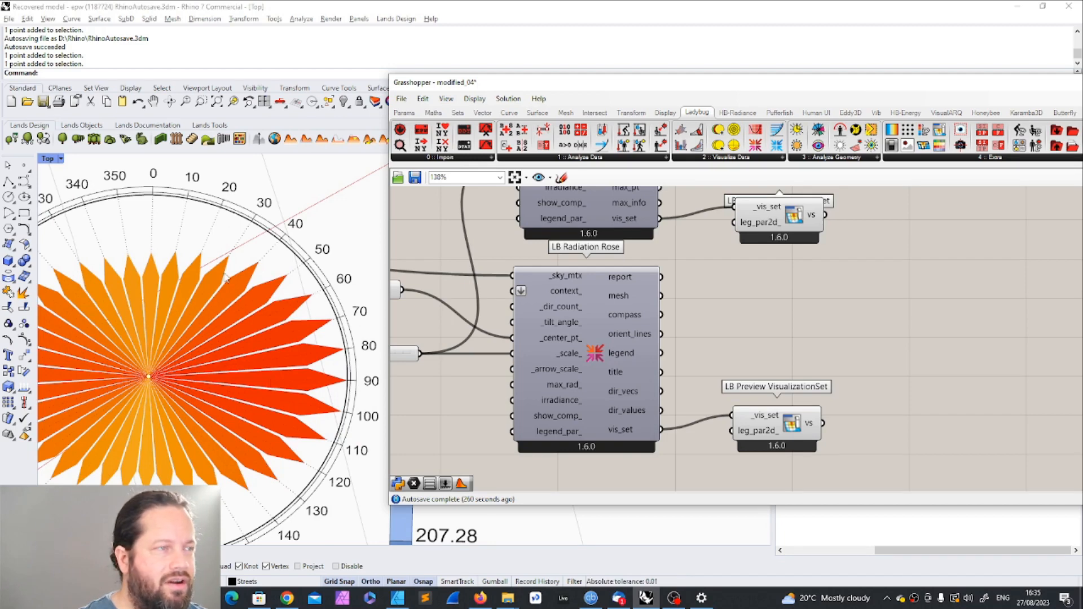
click(602, 299)
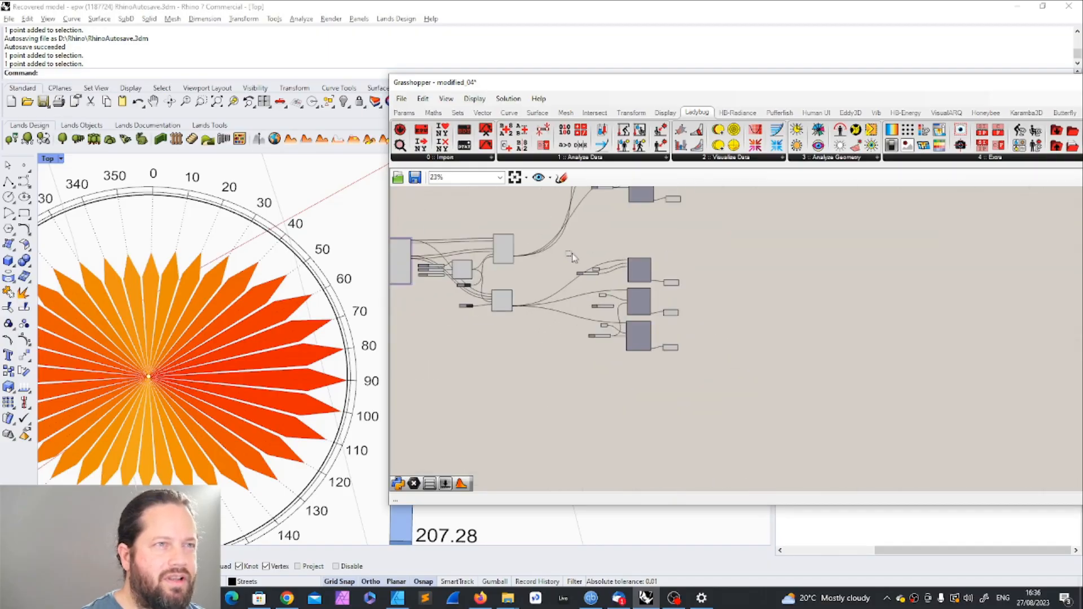
drag(570, 253, 748, 416)
click(736, 159)
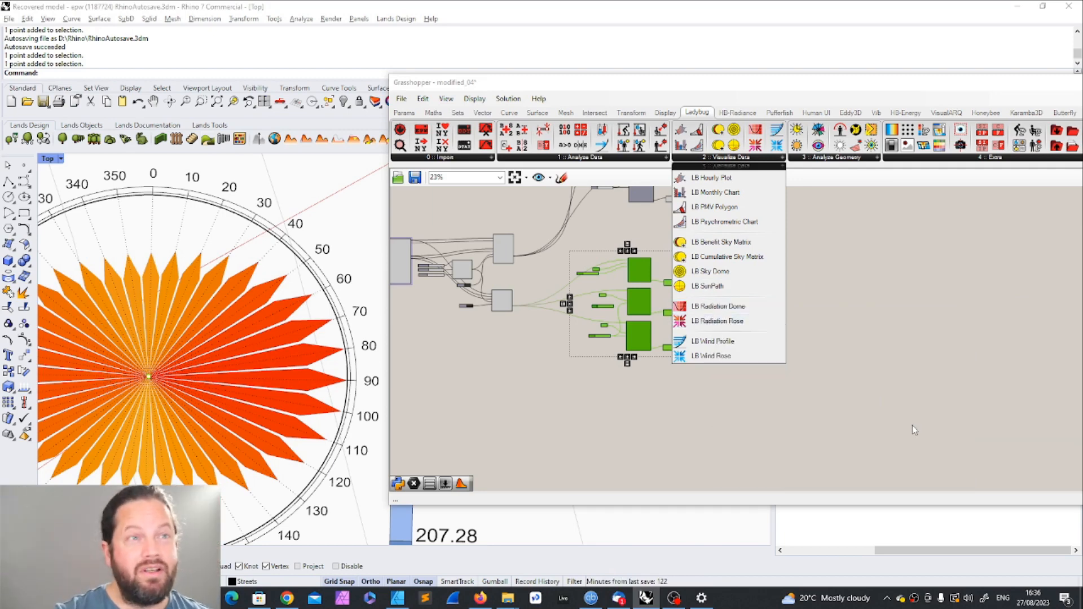
click(864, 272)
click(301, 297)
scroll(223, 330, down, 12)
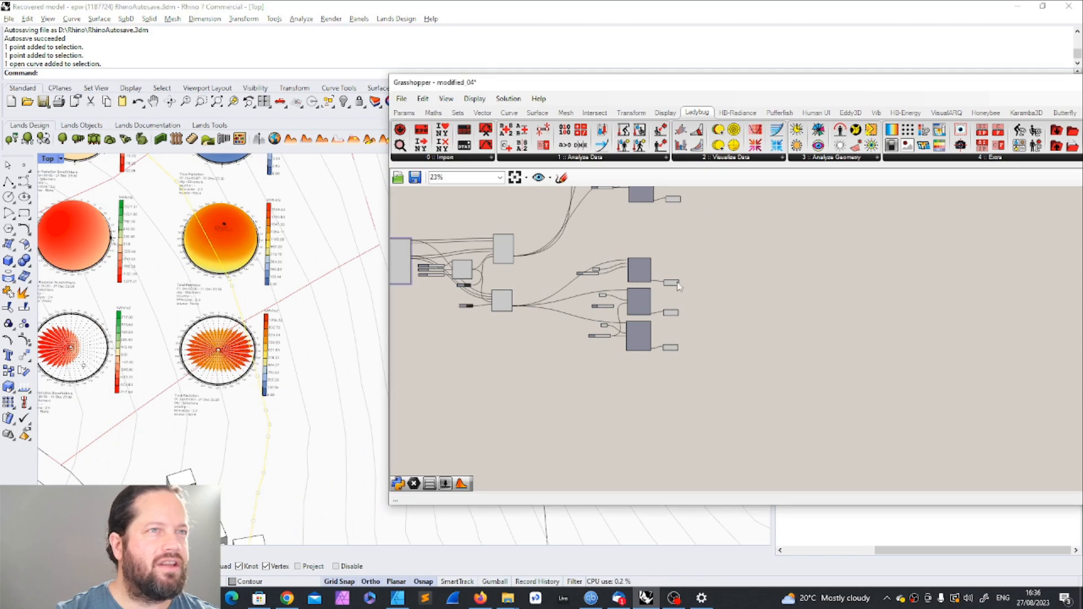
Step: Examine the optional inputs of the duplicated LB Radiation Dome and LB Radiation Rose, including the legend parameters and arrow scale
scroll(657, 268, up, 7)
right_drag(581, 416, 686, 327)
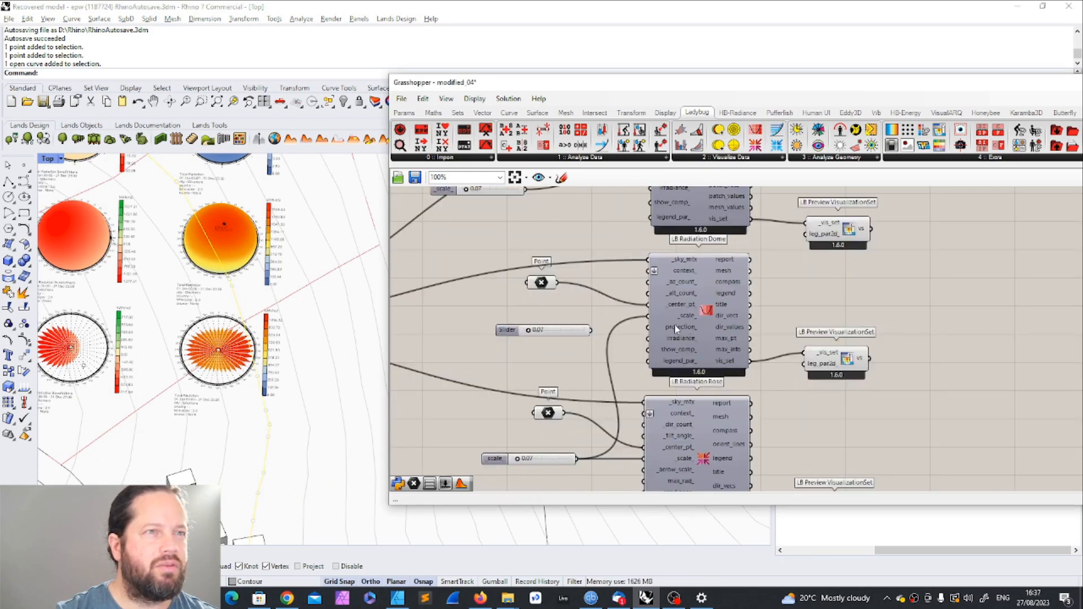
mouse_move(242, 274)
right_down()
mouse_move(235, 282)
mouse_move(238, 270)
right_up()
click(923, 285)
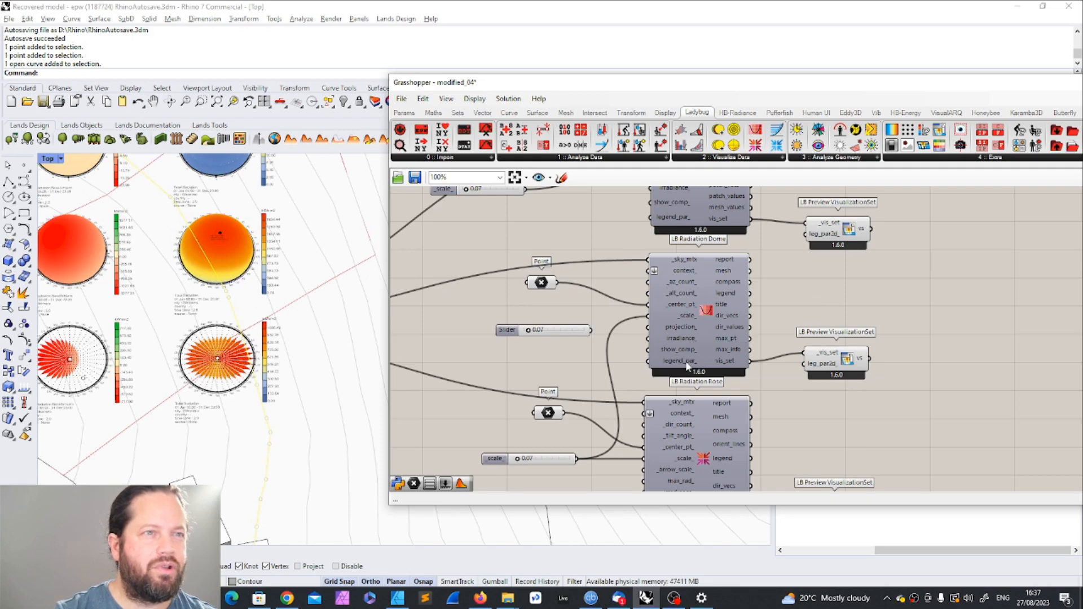
mouse_move(687, 366)
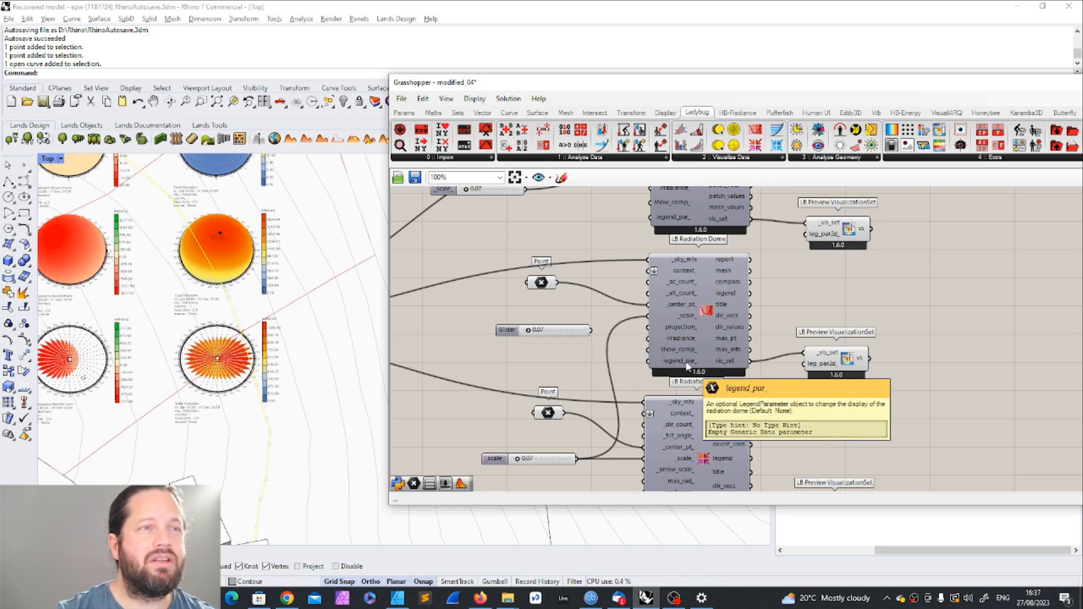
scroll(733, 394, up, 3)
scroll(777, 383, down, 3)
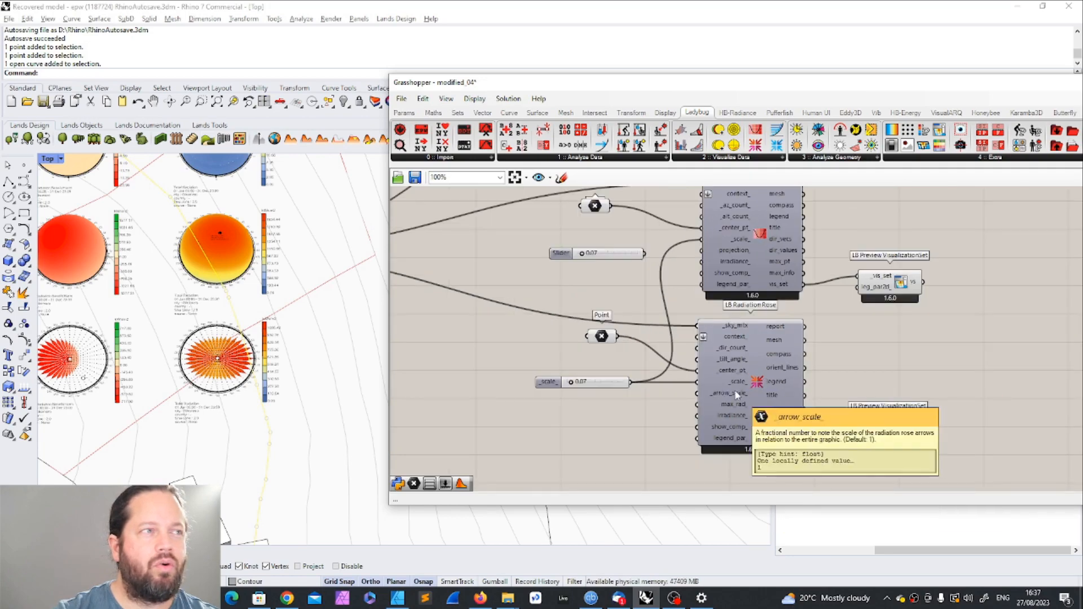
scroll(299, 318, up, 3)
scroll(299, 318, up, 3)
scroll(299, 318, down, 3)
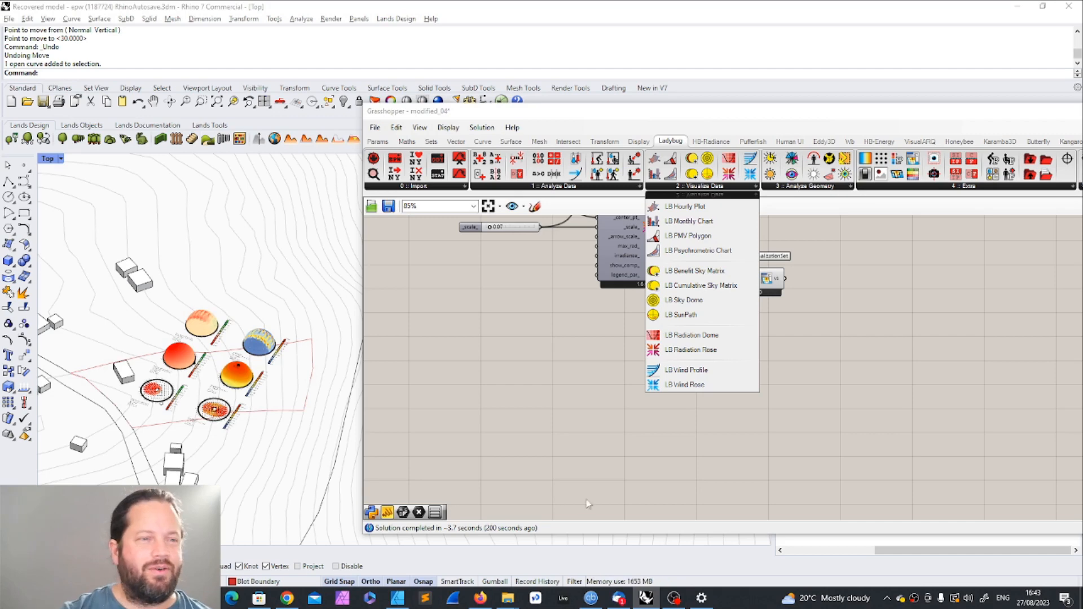
click(889, 393)
click(708, 192)
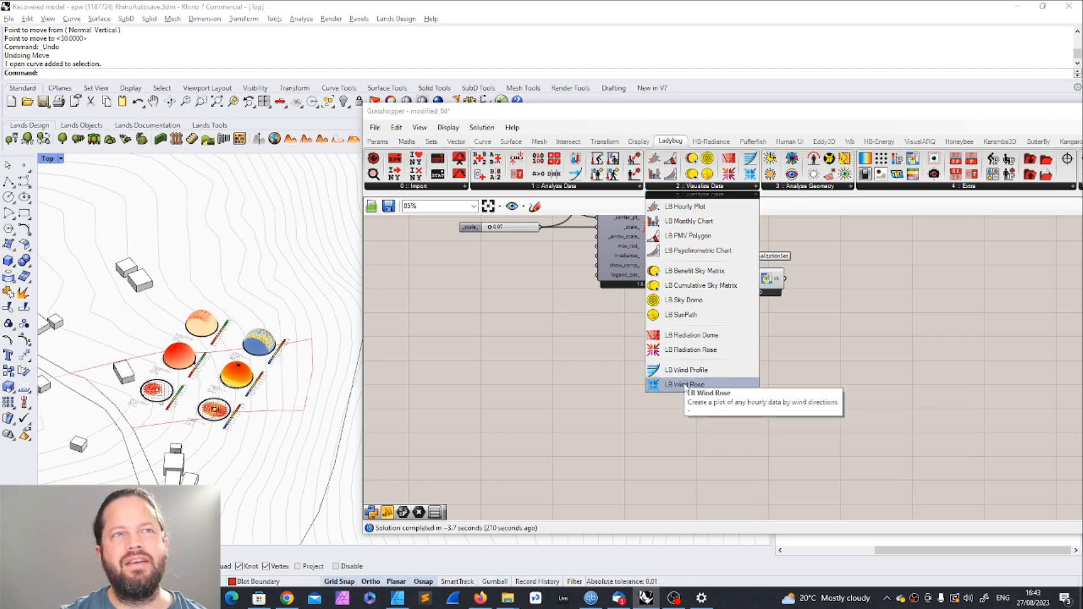
click(701, 186)
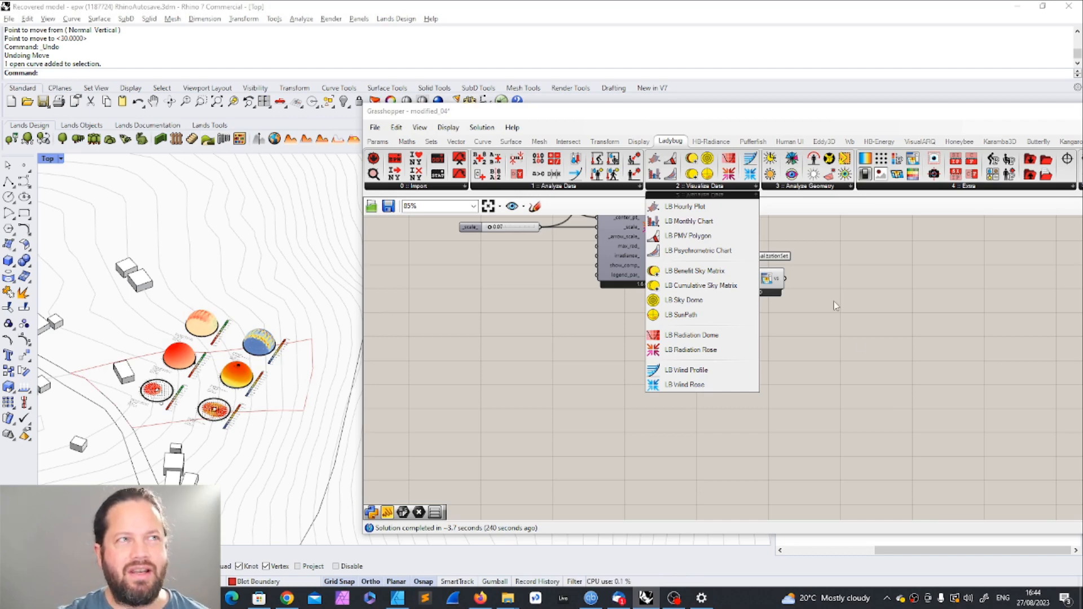
drag(788, 115, 728, 117)
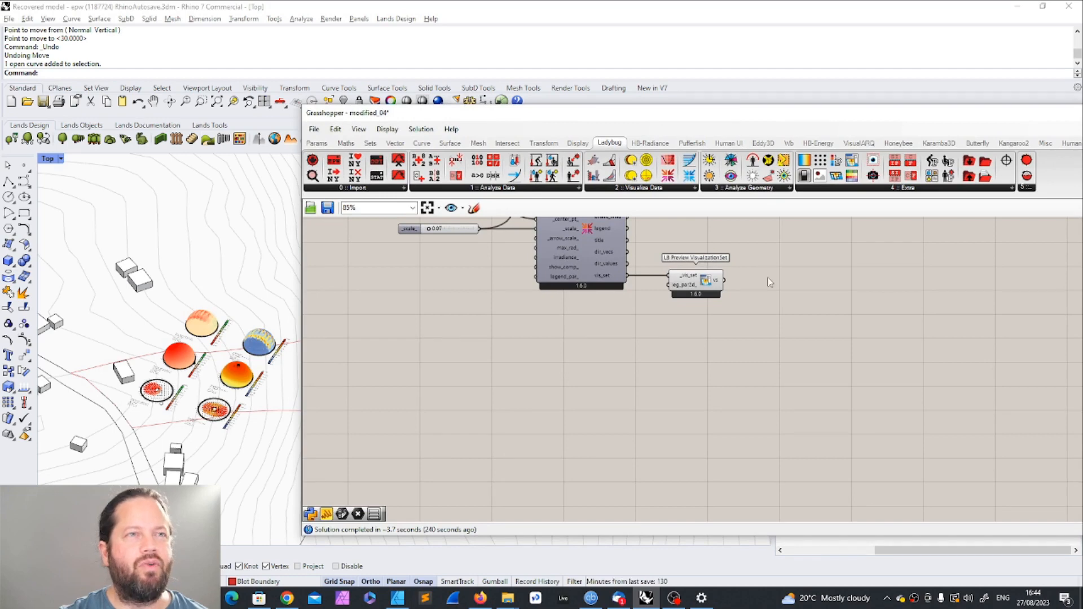
click(742, 189)
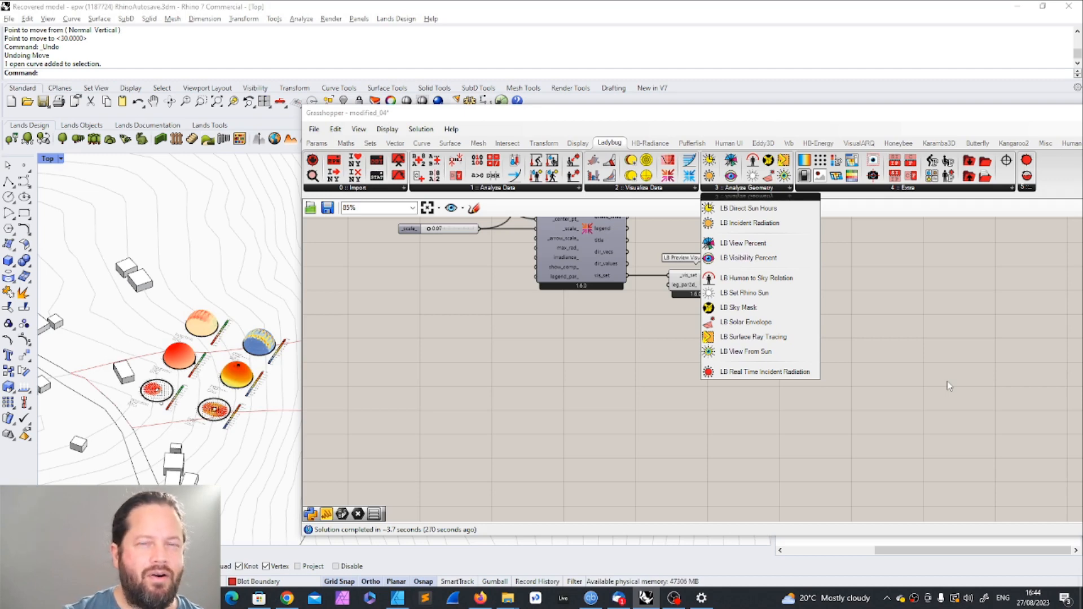
click(973, 429)
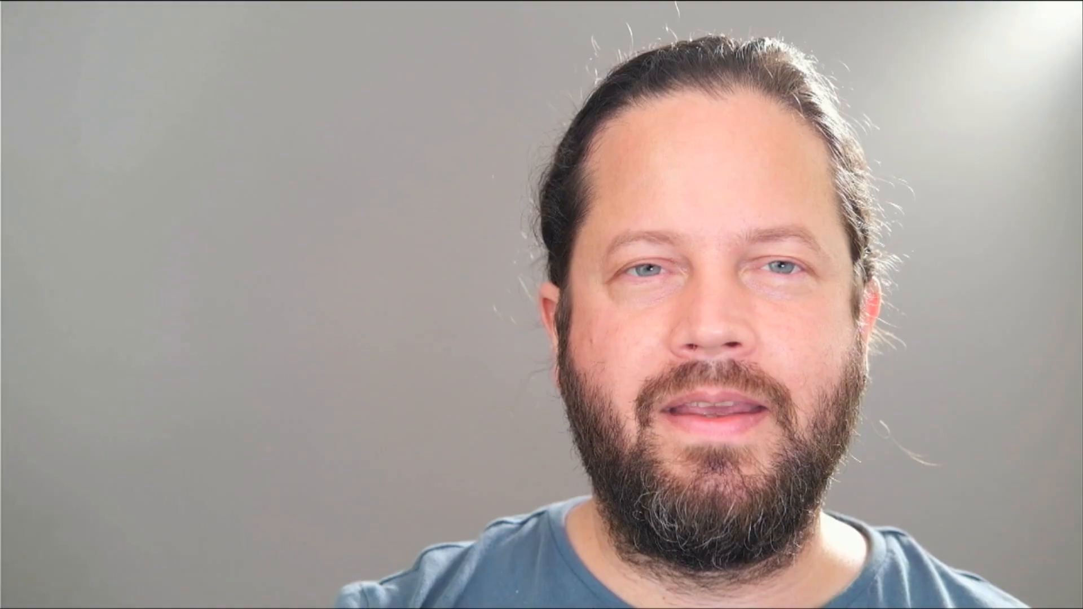